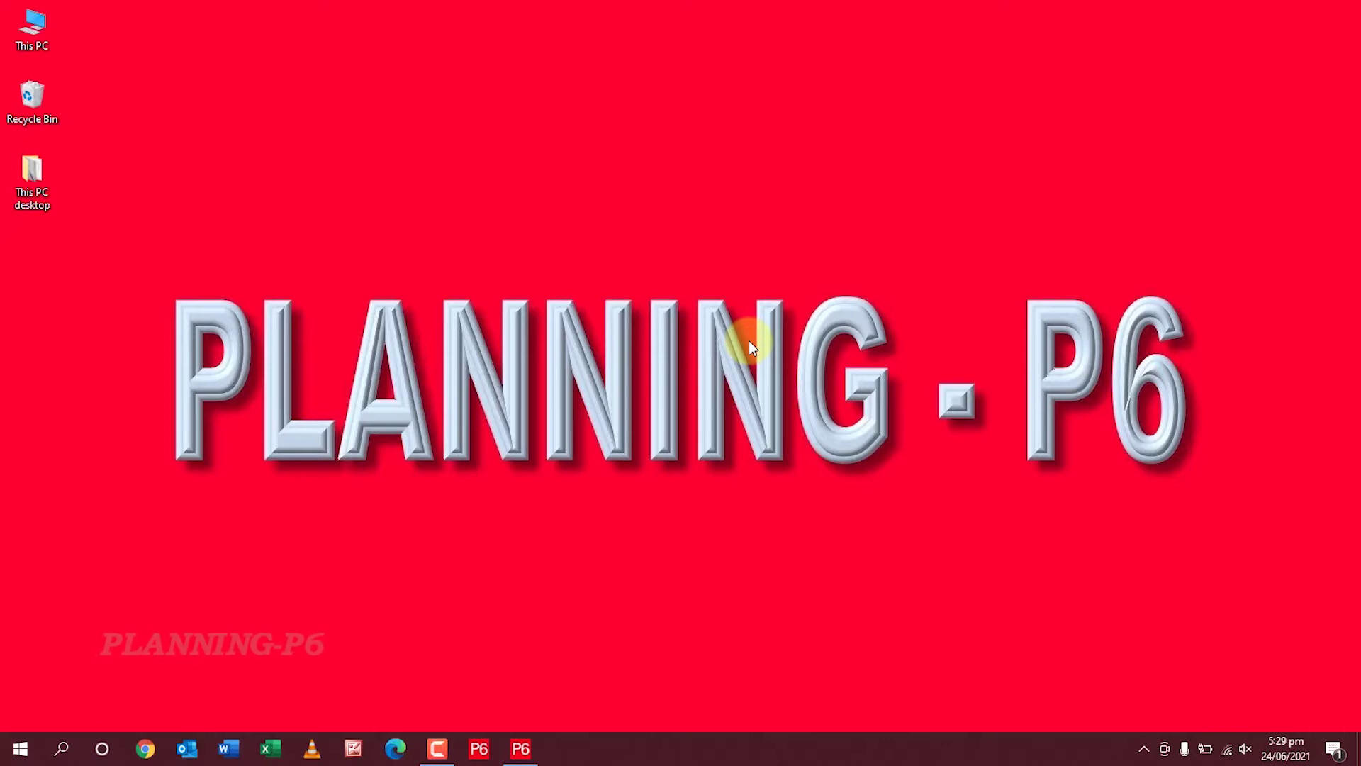
Bring the Primavera P6 window with the Villa single floor schedule to the front.
left_click(521, 750)
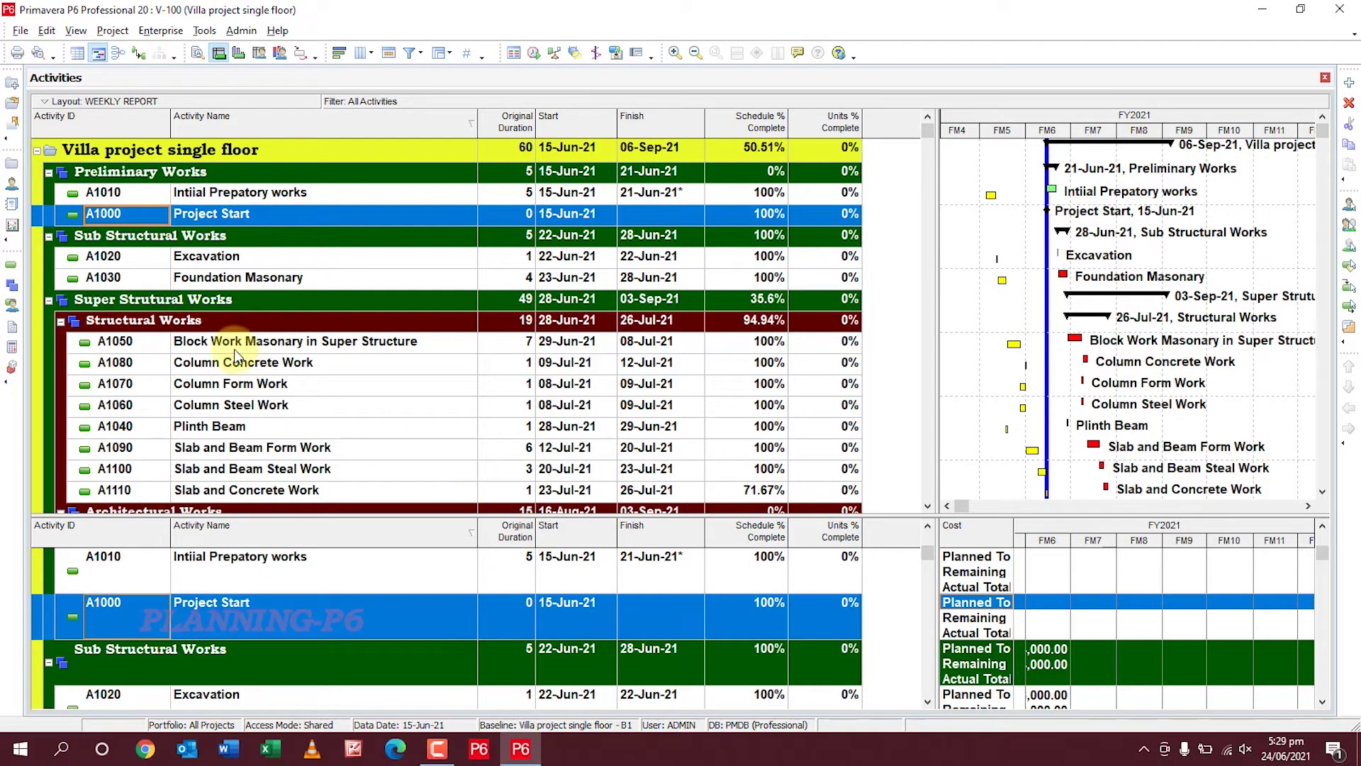
Show Activity Details in the lower pane and select the Villa project summary row.
left_click(198, 54)
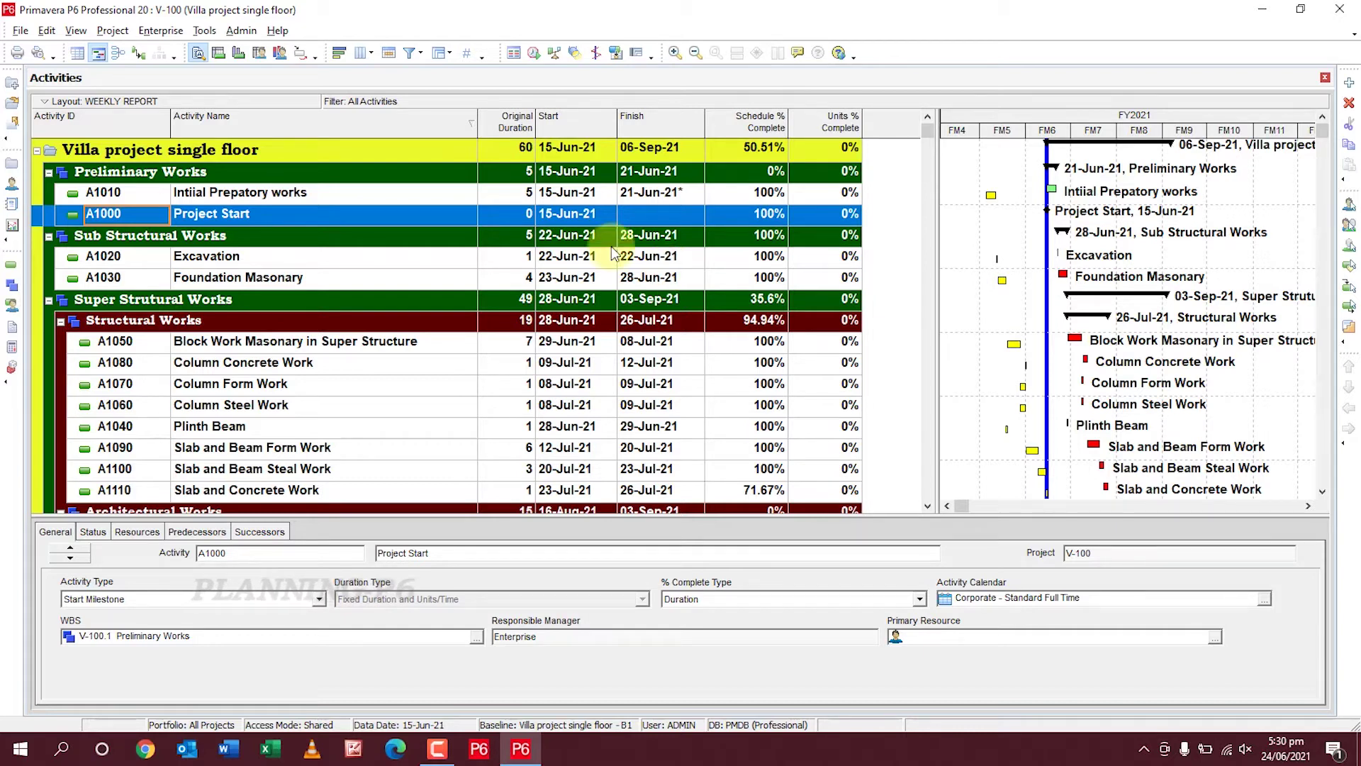
left_click(594, 156)
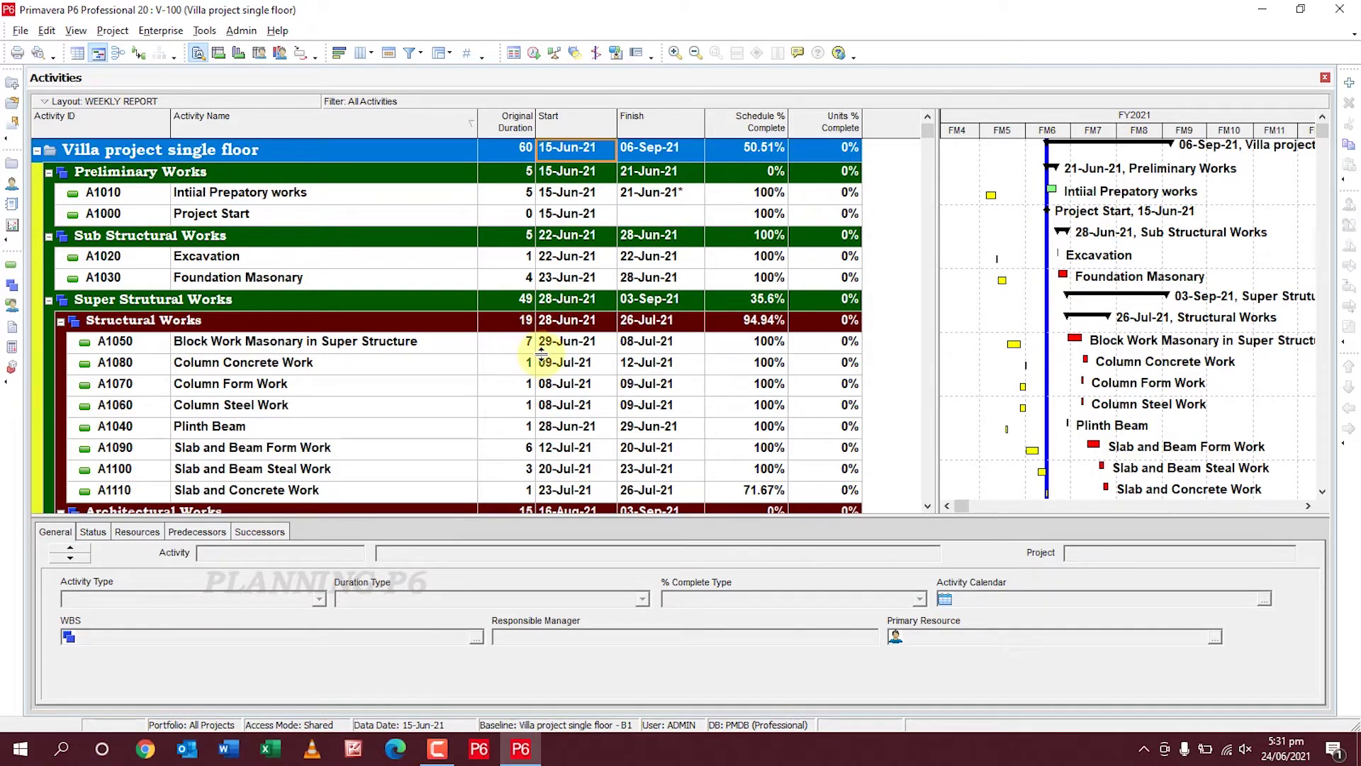
Reschedule the project with 24-Jun-21 applied as the data date.
left_click(535, 55)
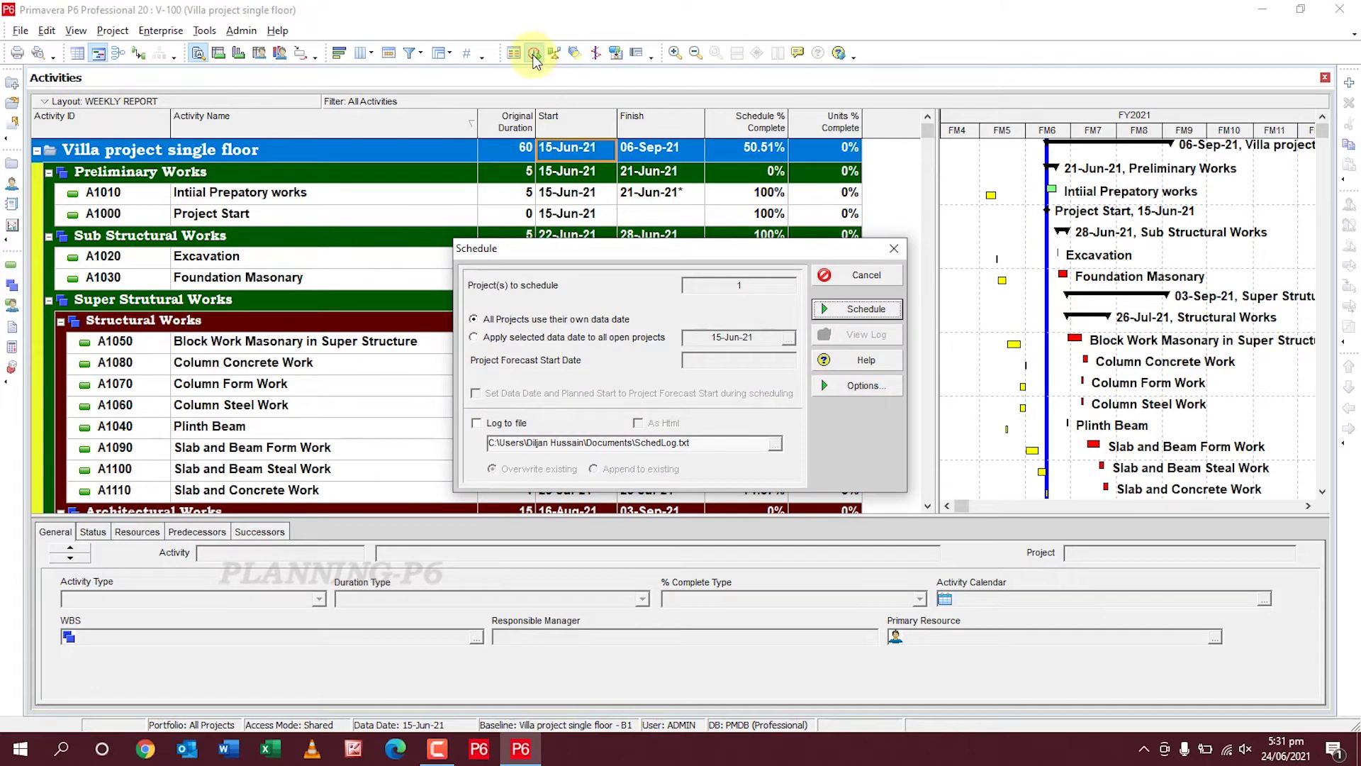
left_click(501, 336)
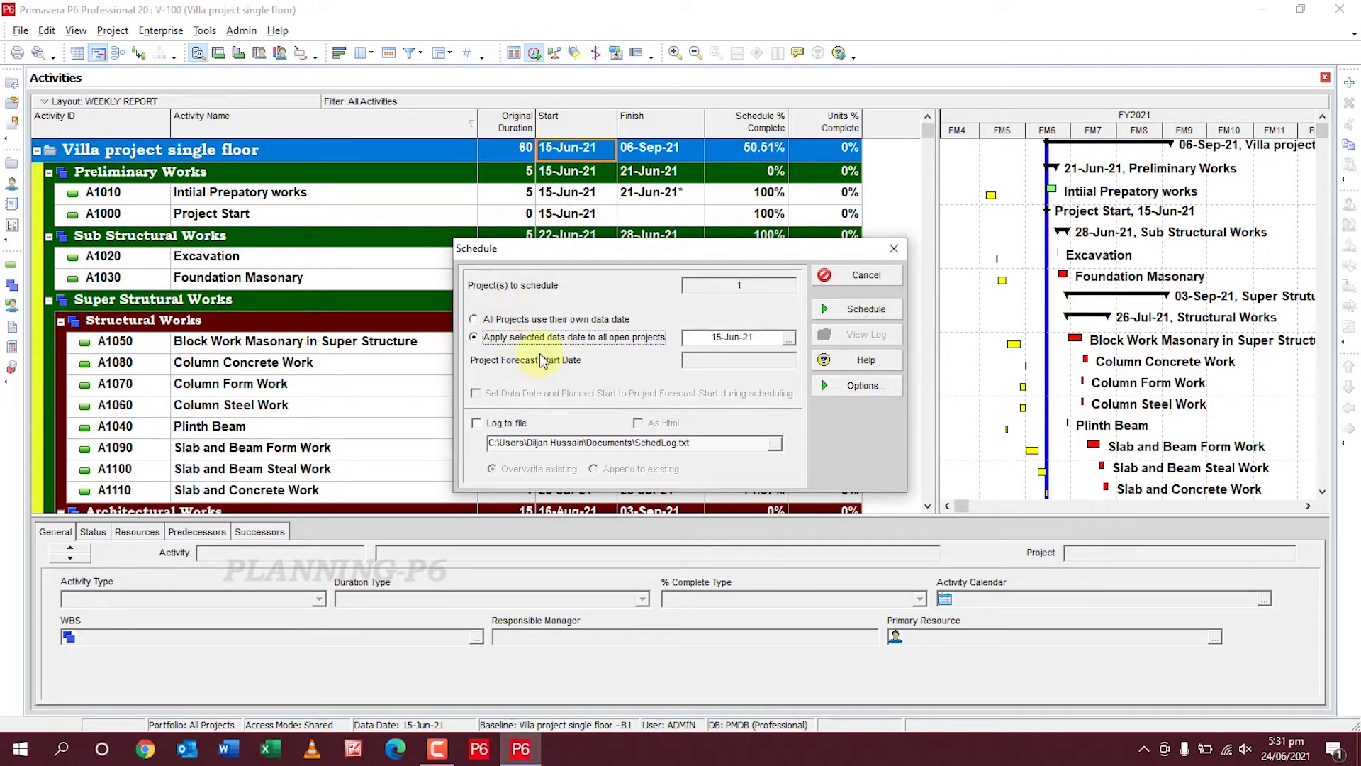
left_click(789, 339)
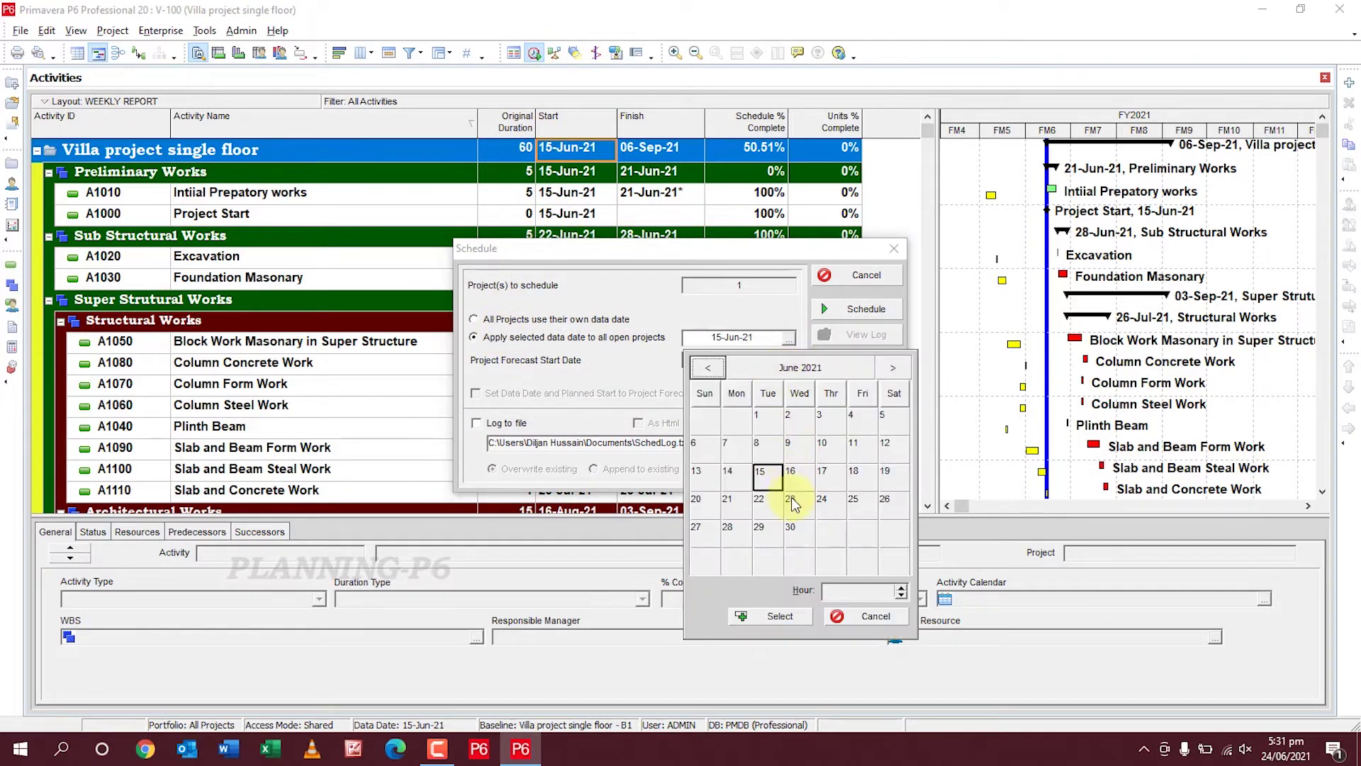
left_click(821, 504)
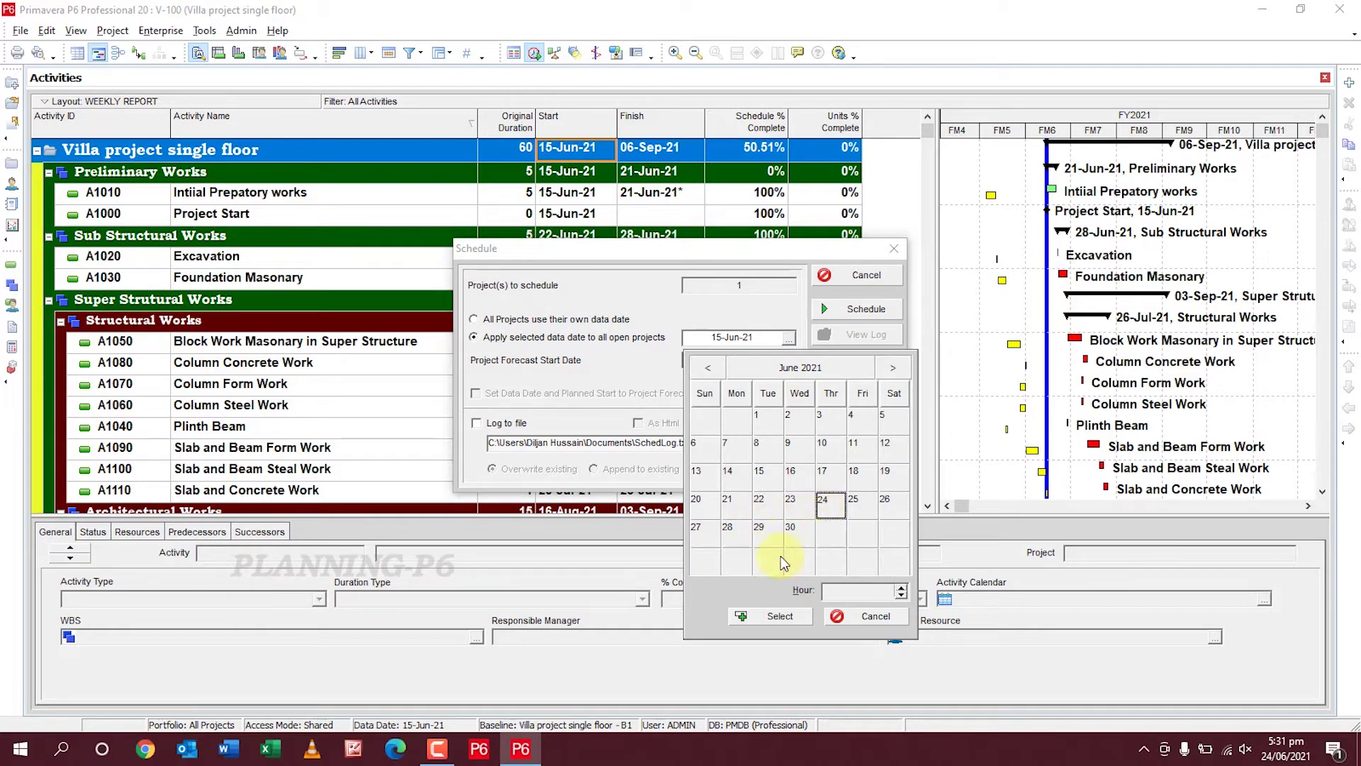
left_click(771, 616)
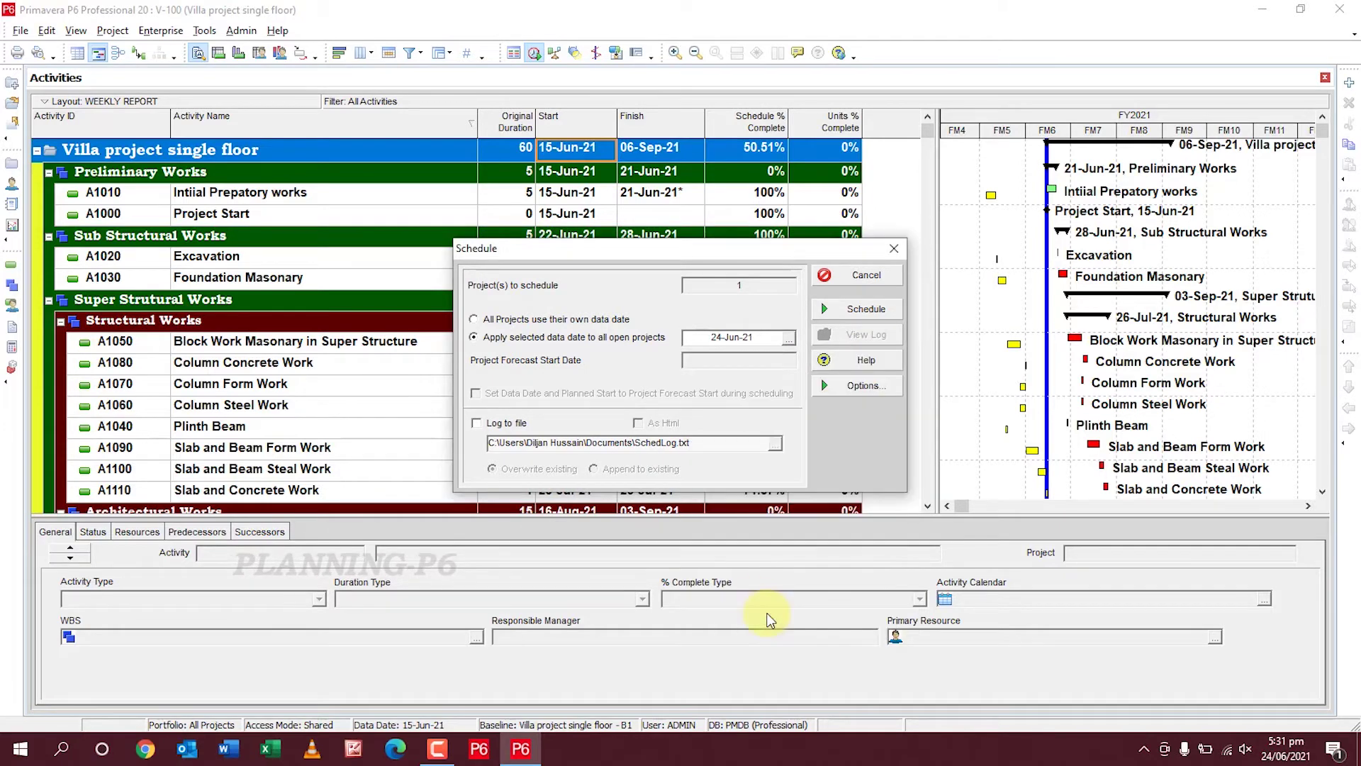
left_click(845, 316)
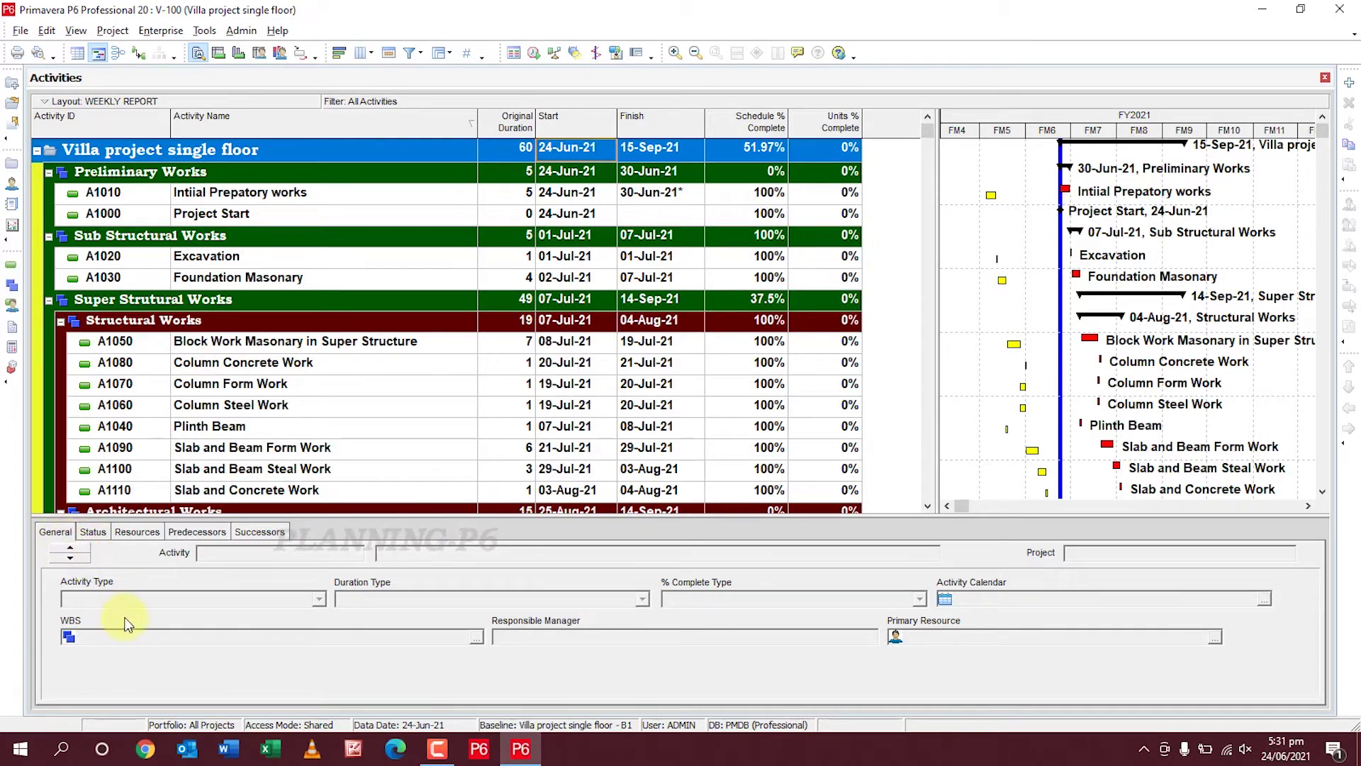
Set activity A1010's % complete type to Physical and view its status details.
left_click(270, 202)
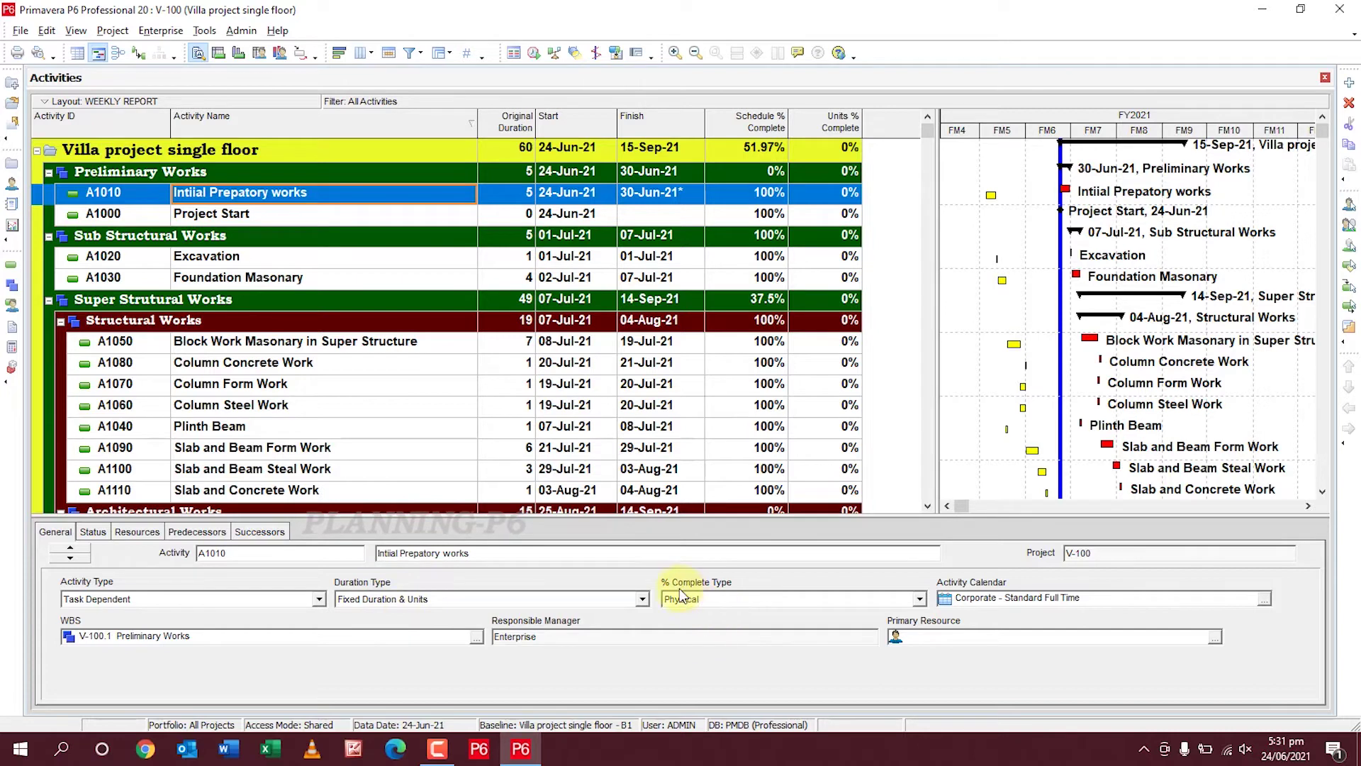
left_click(851, 604)
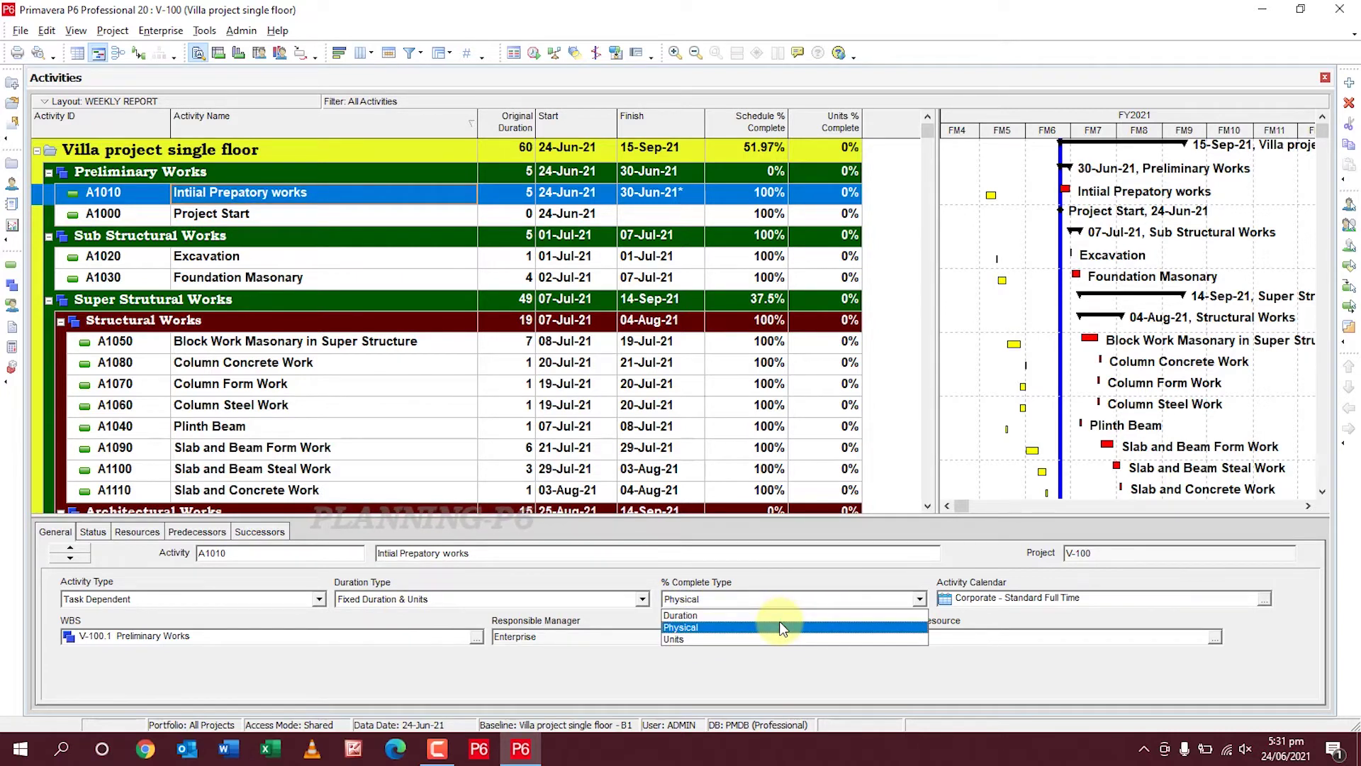
key("Up")
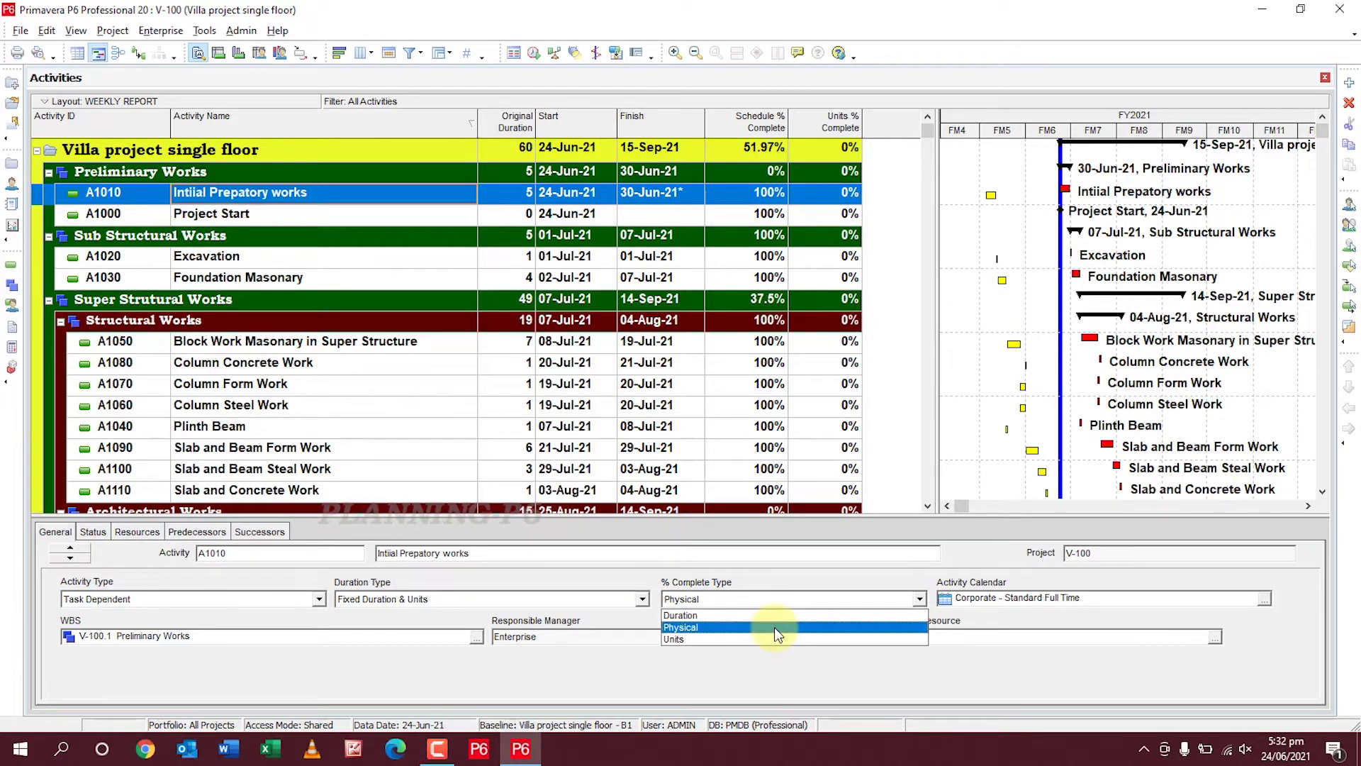
left_click(774, 627)
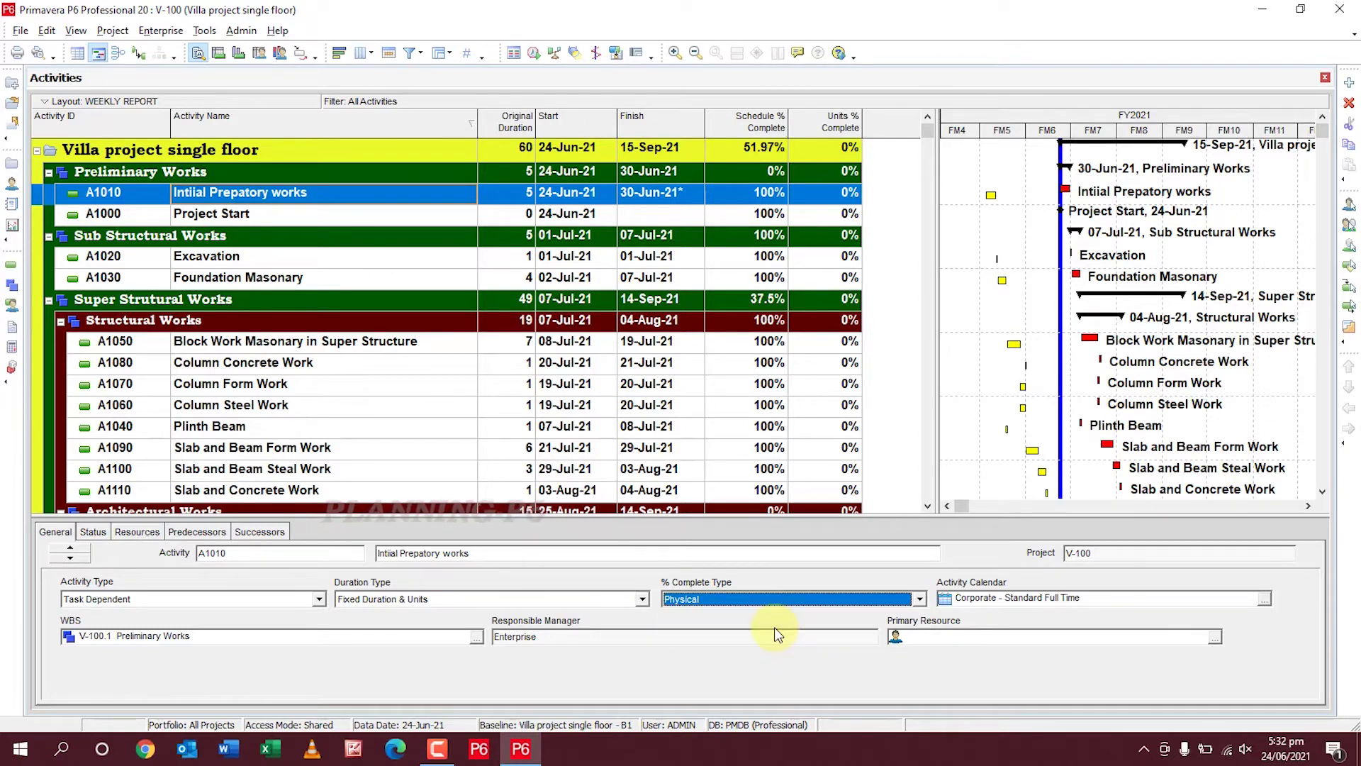
left_click(93, 533)
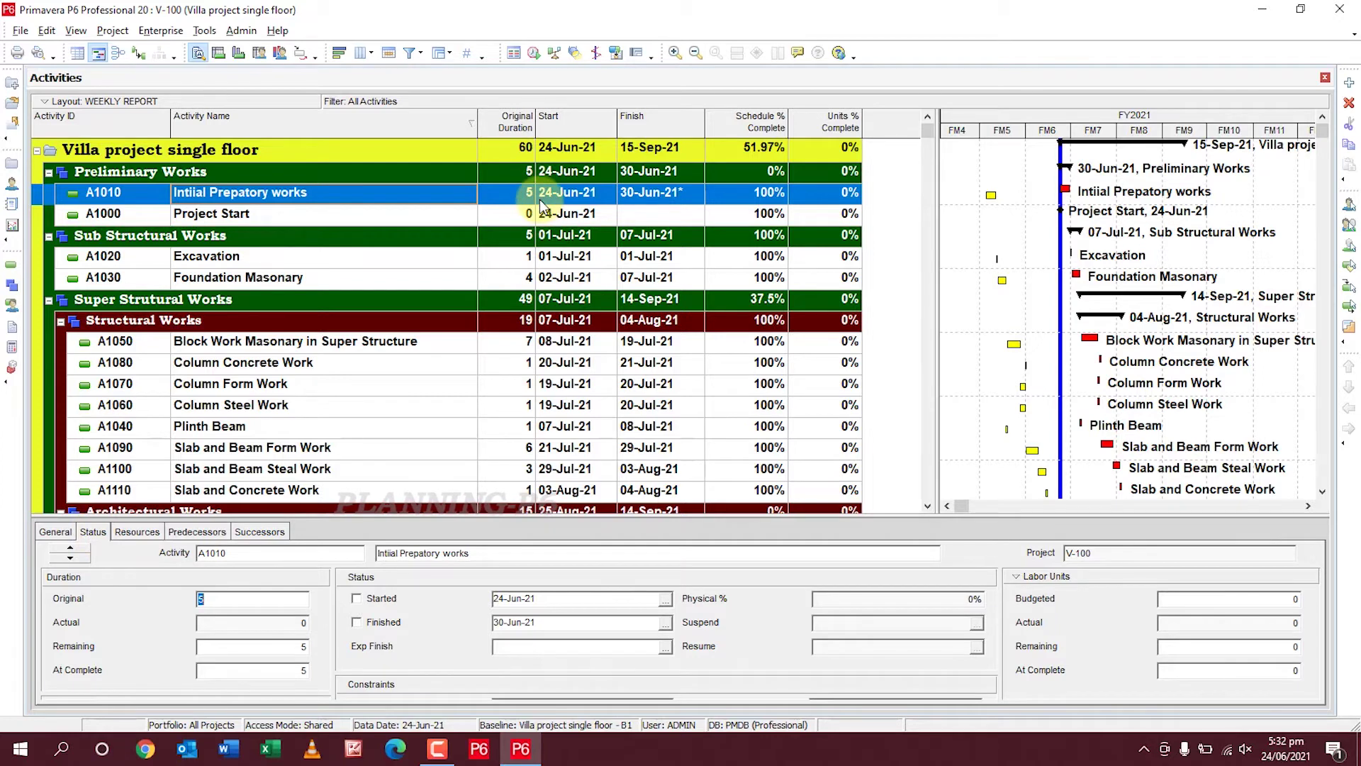
Record A1010 as started 15-Jun-21 and finished 18-Jun-21.
left_click(377, 602)
left_click(666, 599)
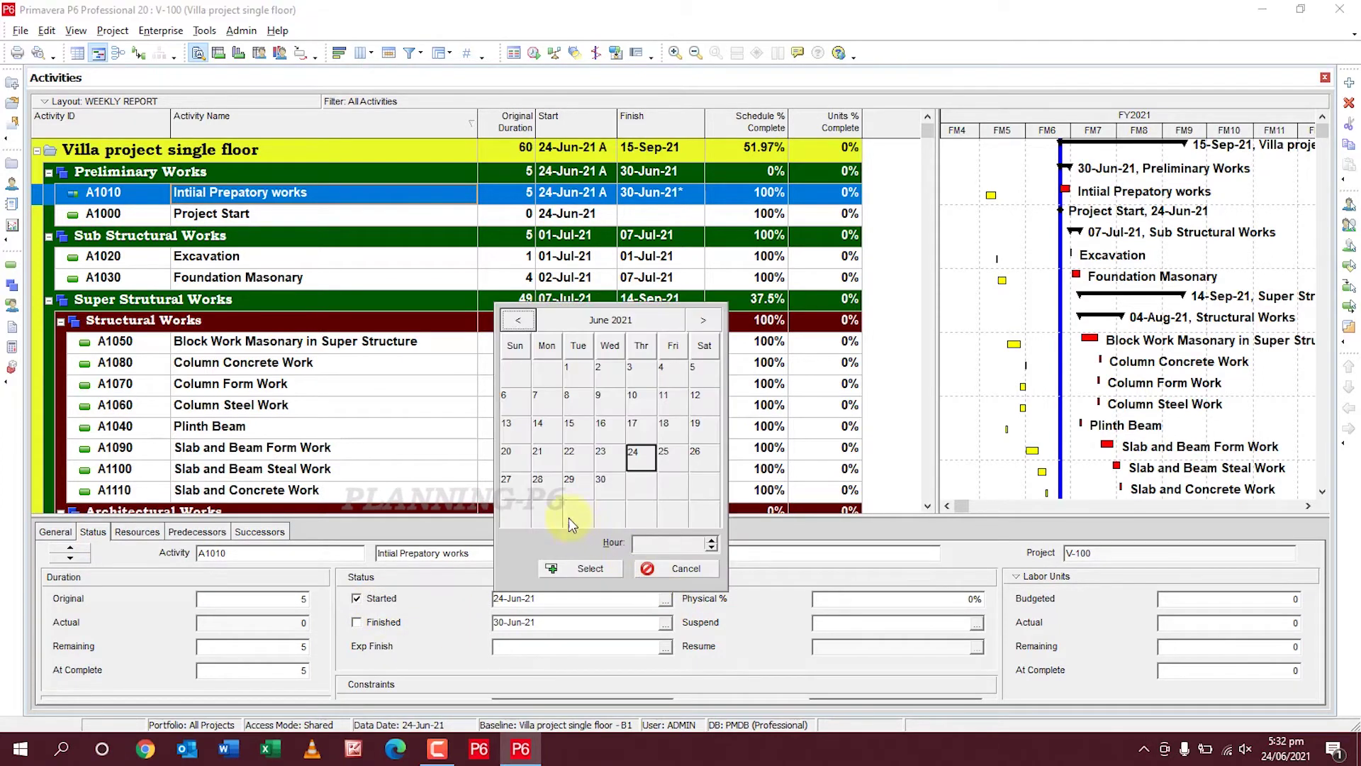
left_click(575, 428)
left_click(582, 568)
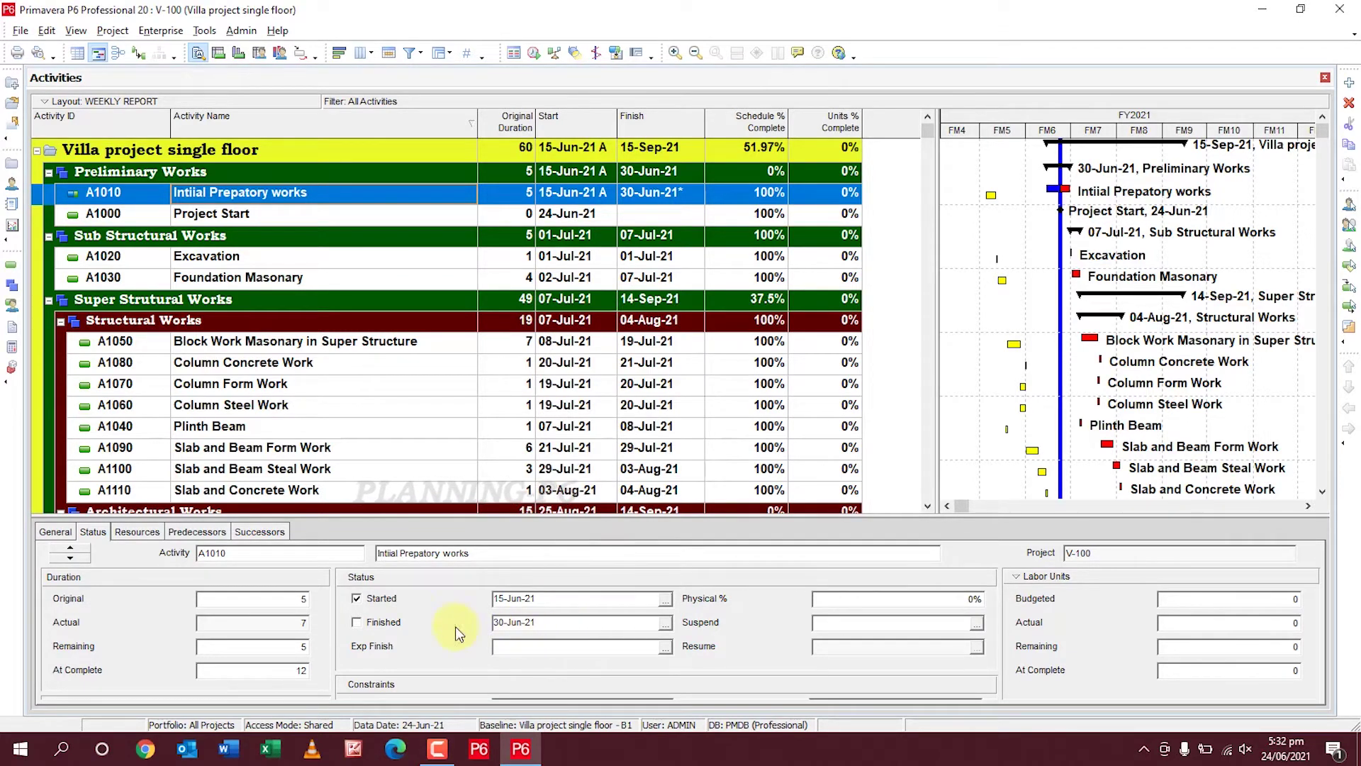
left_click(385, 619)
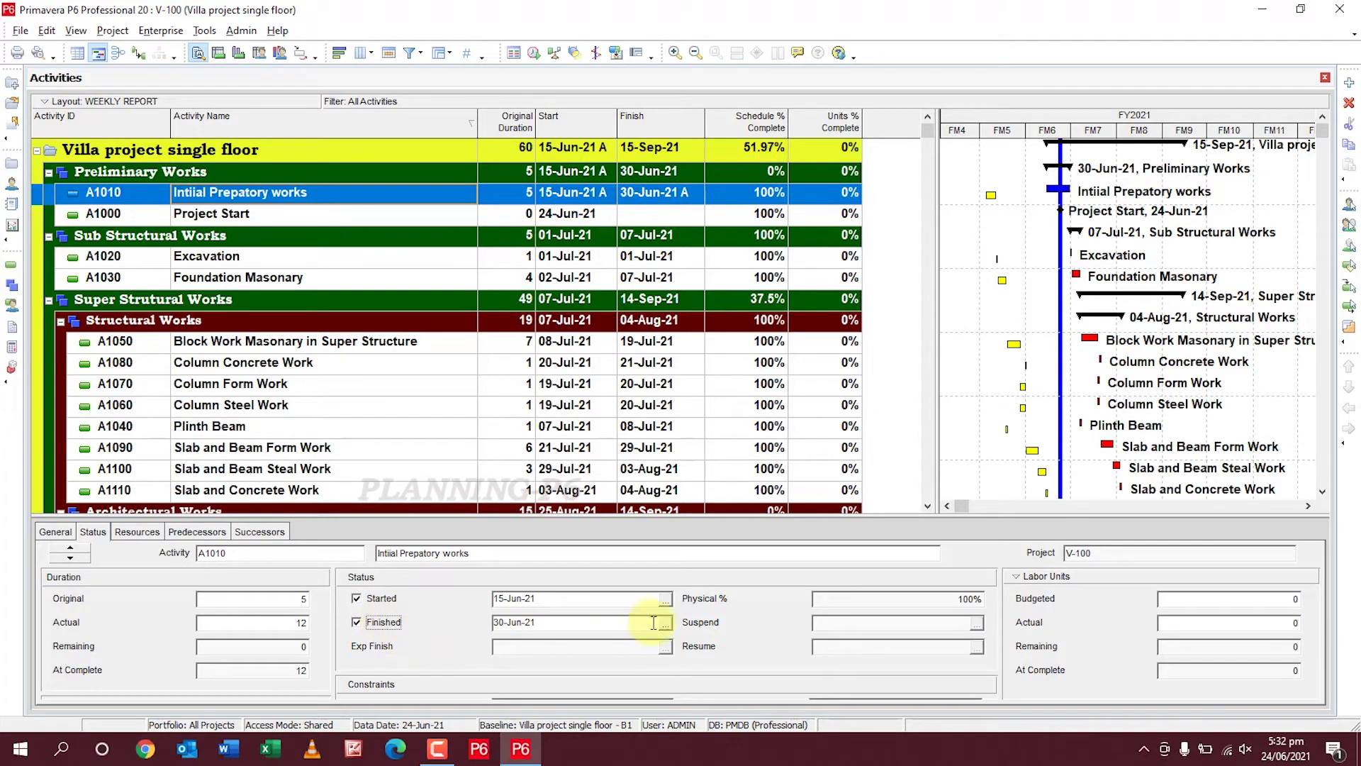
left_click(664, 624)
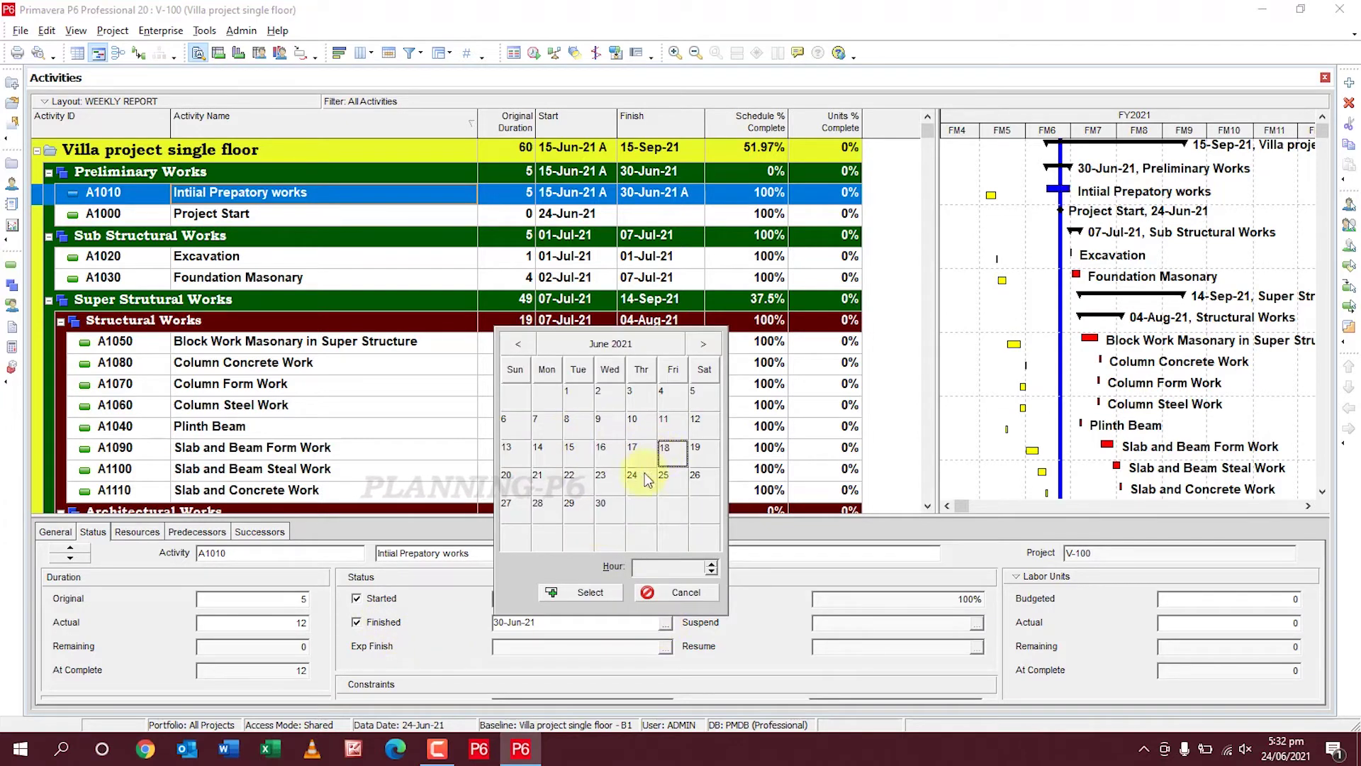
left_click(577, 591)
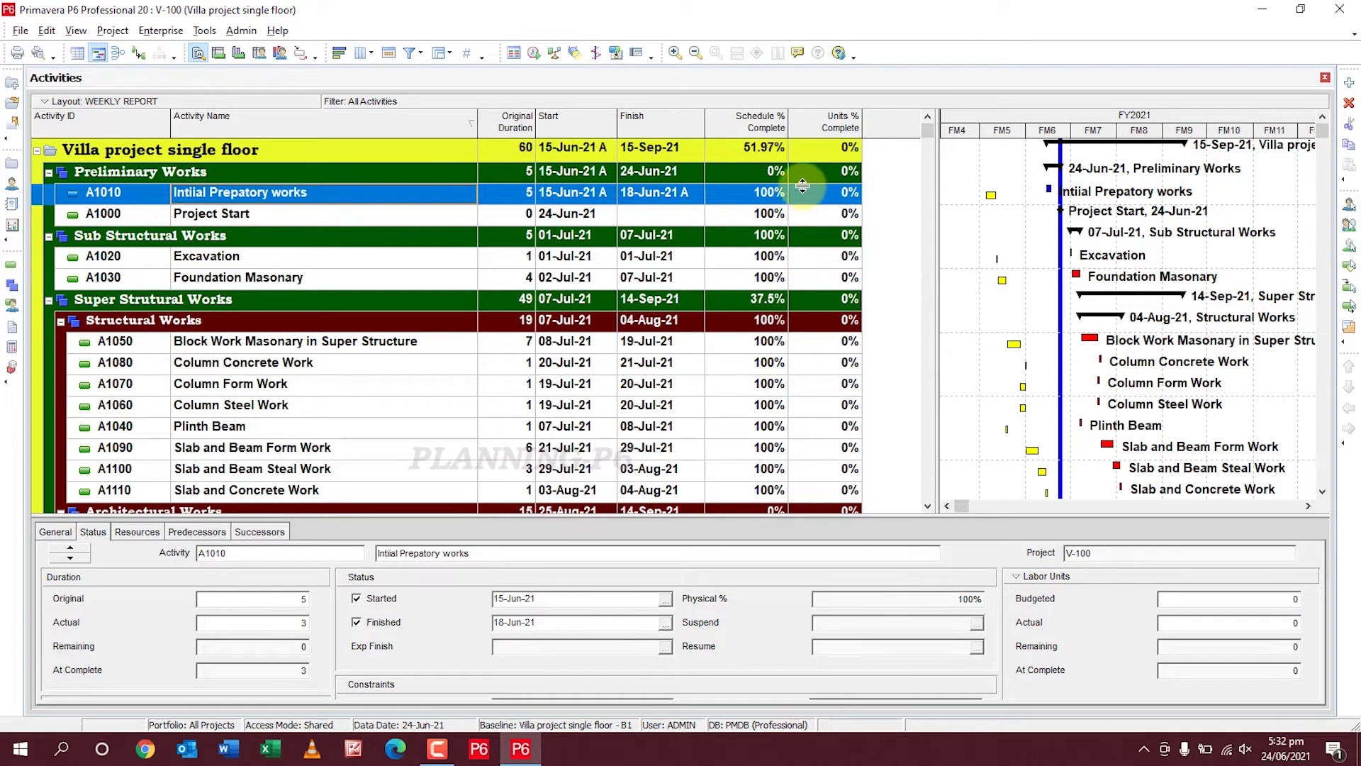
Add the Activity % Complete and Physical % Complete columns, found by searching '% complete'.
right_click(808, 216)
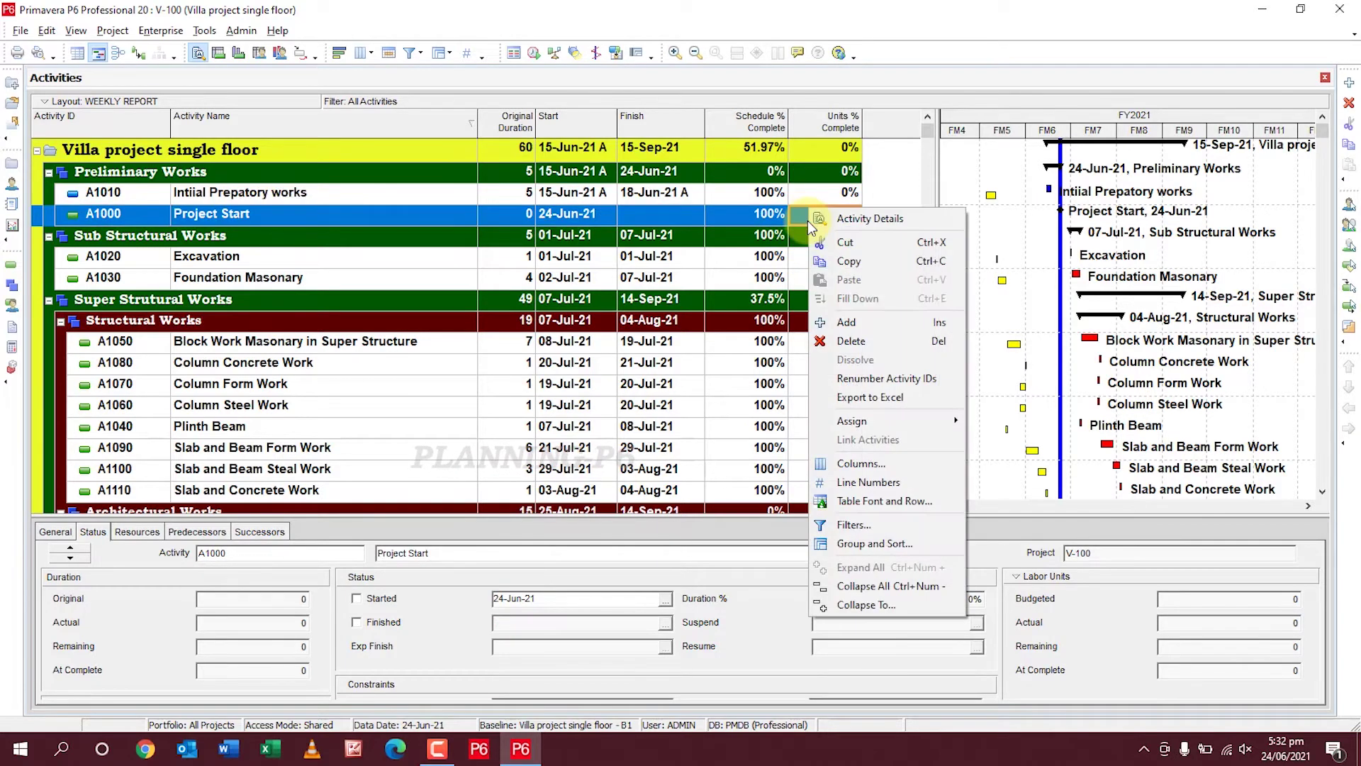
left_click(855, 465)
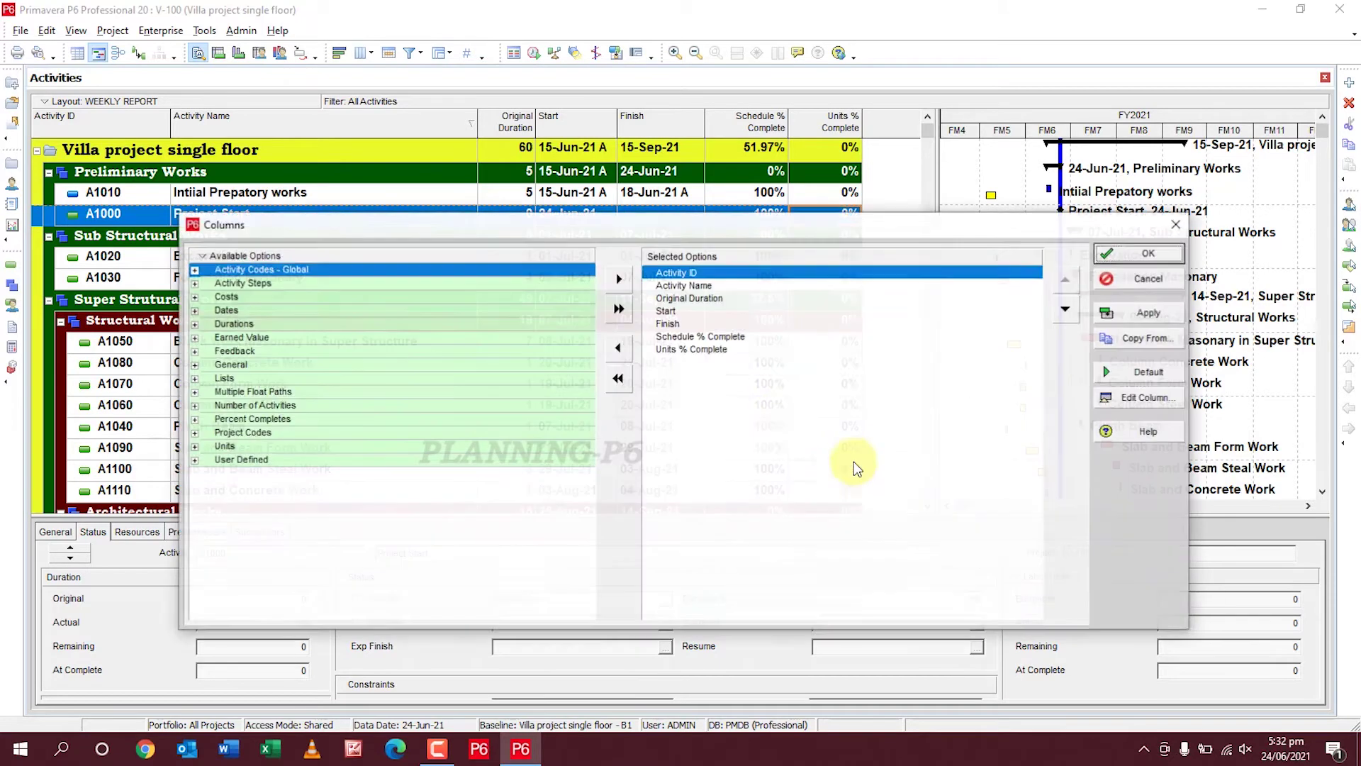
right_click(267, 261)
left_click(270, 271)
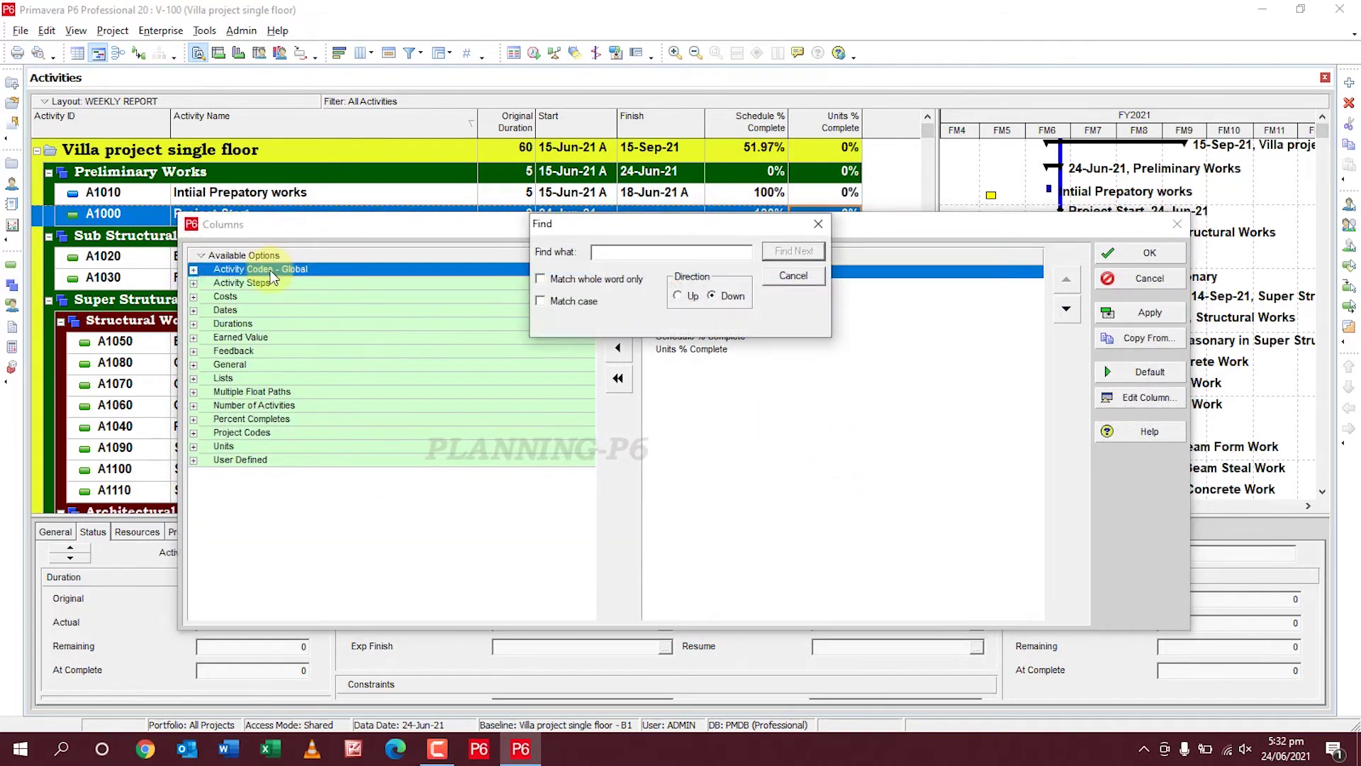
type("%")
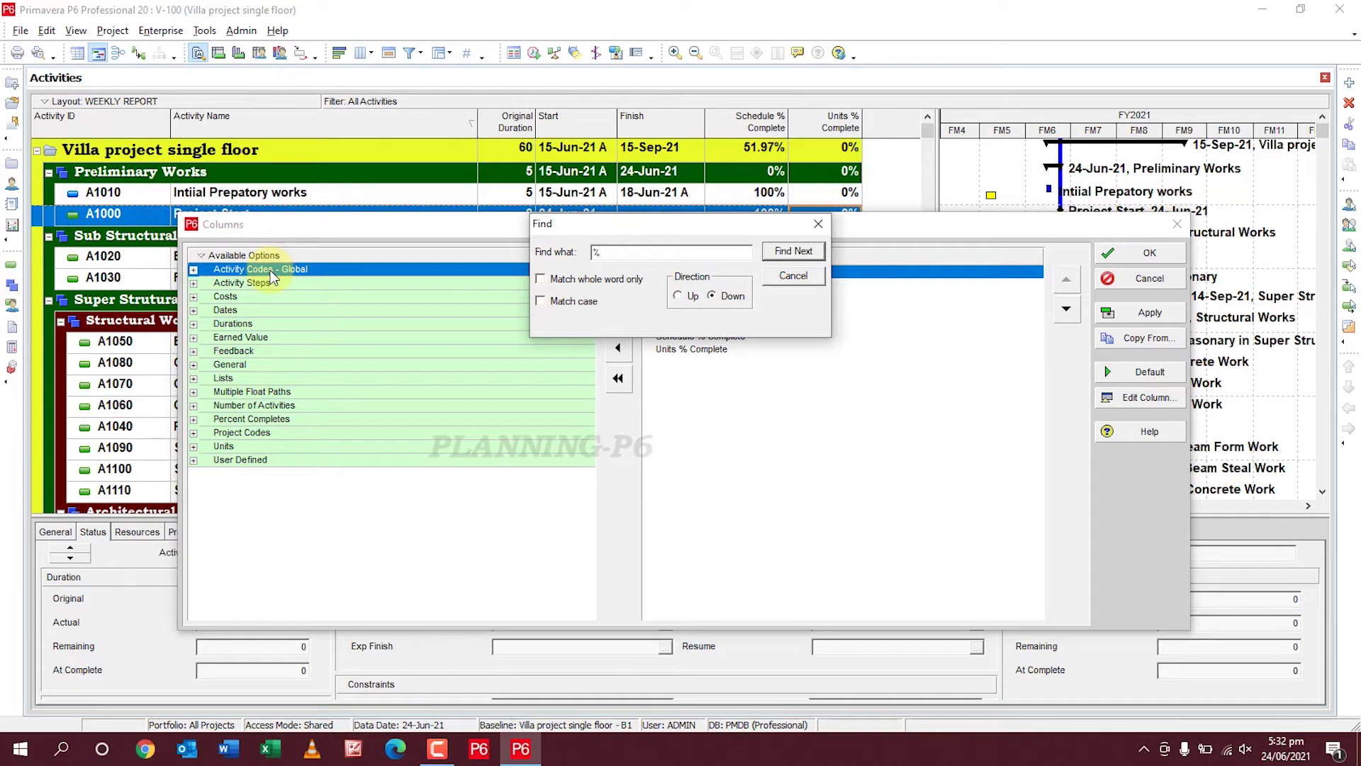
type(" comp")
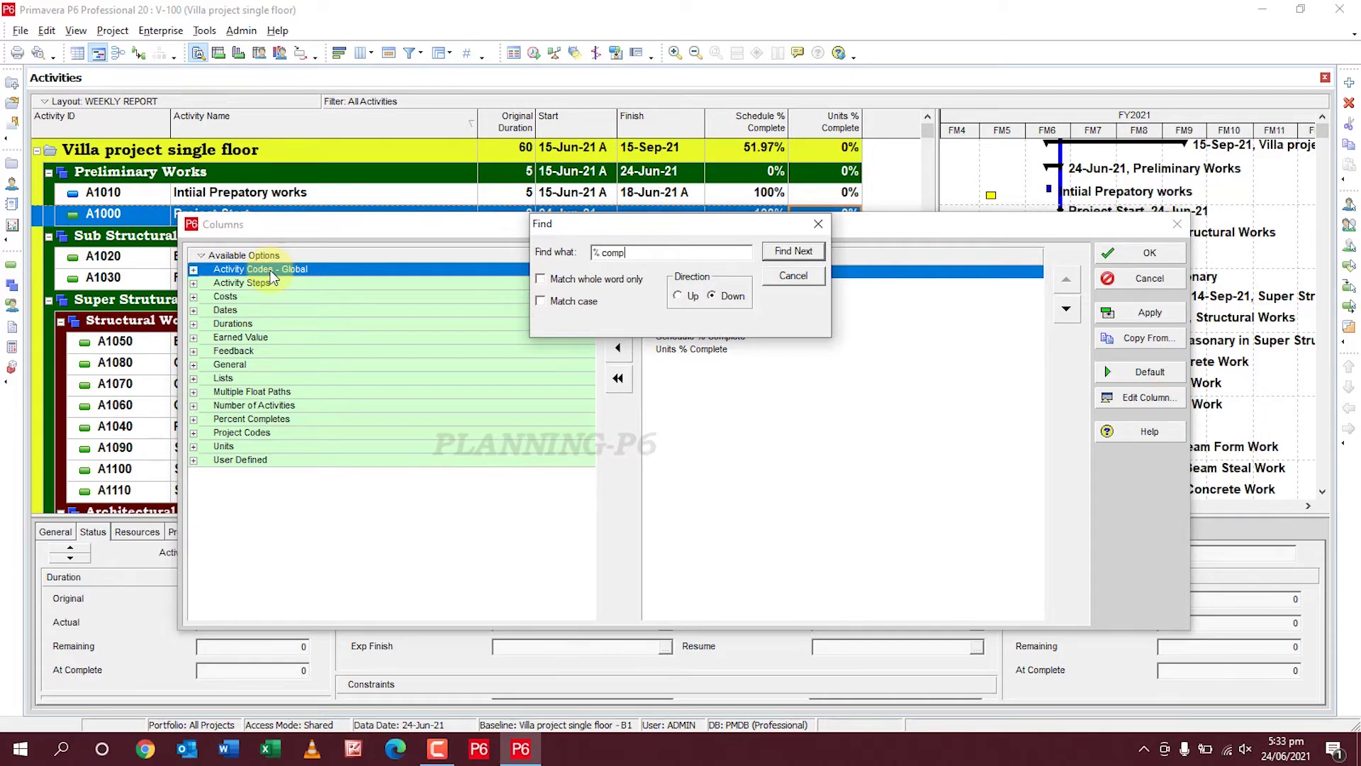
type("lete")
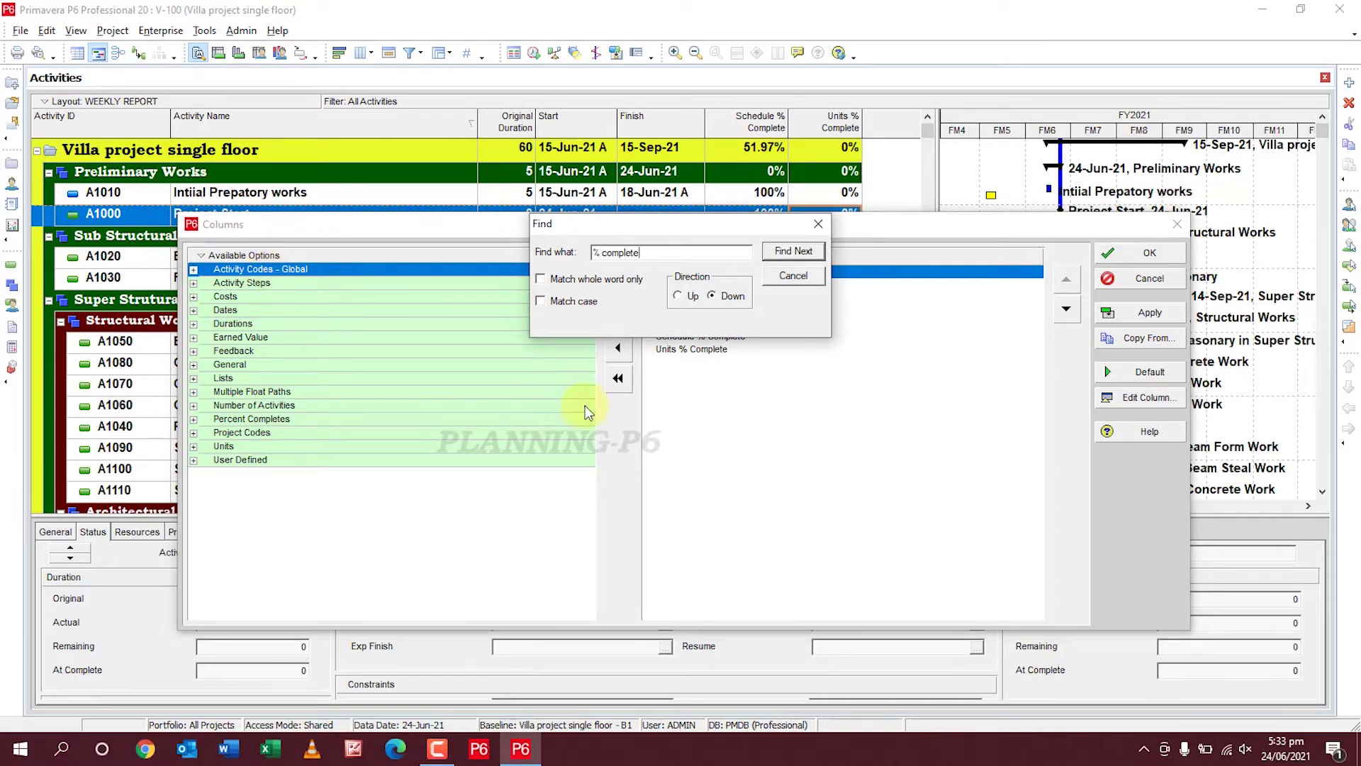
left_click(793, 252)
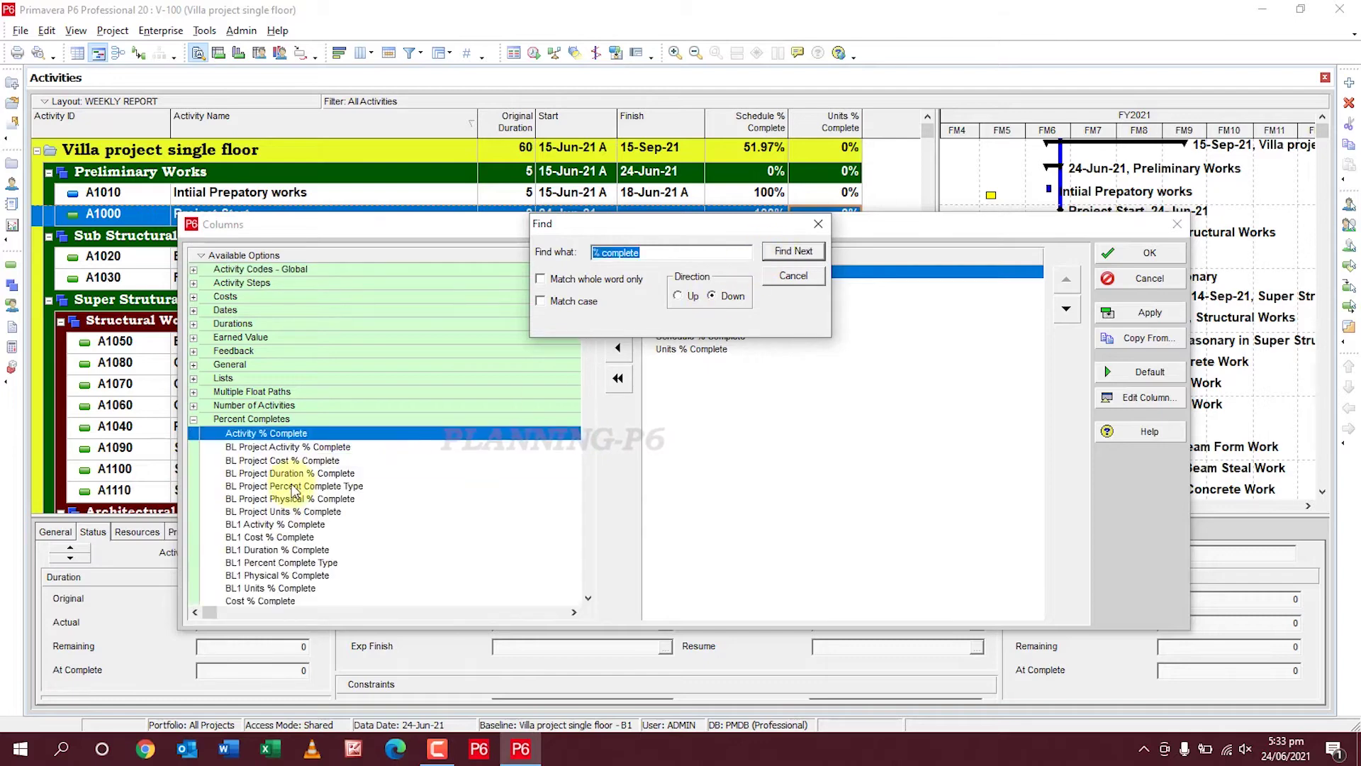
double_click(314, 433)
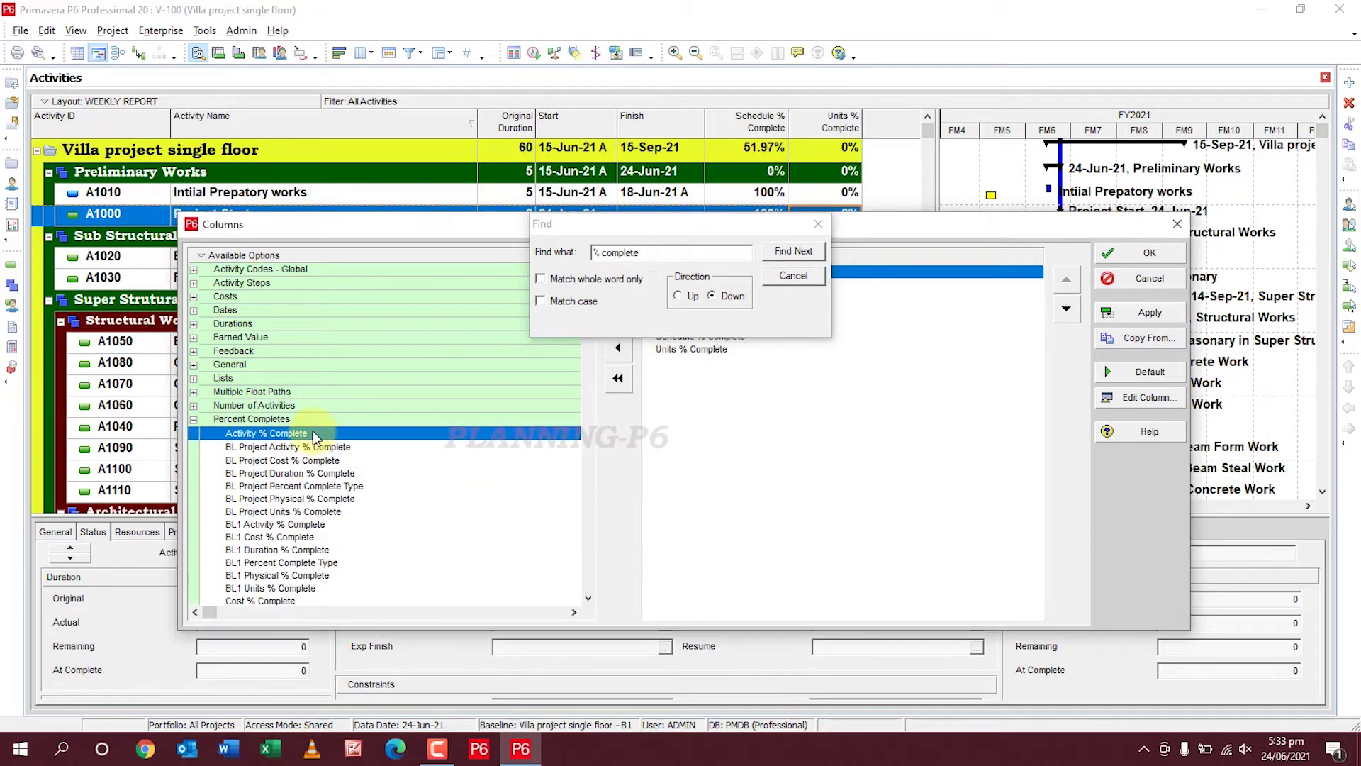
left_click_drag(670, 224, 443, 230)
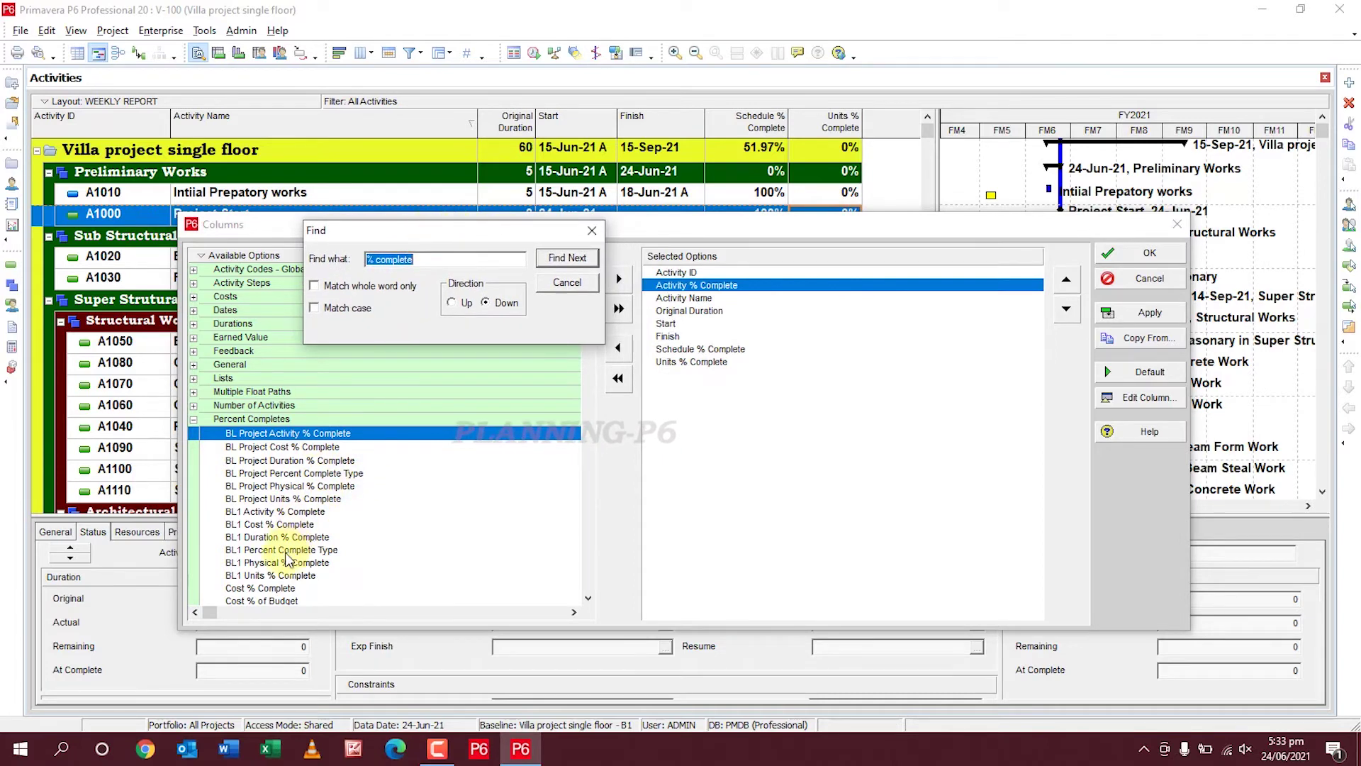
scroll(282, 597, "down", 1)
scroll(282, 598, "down", 4)
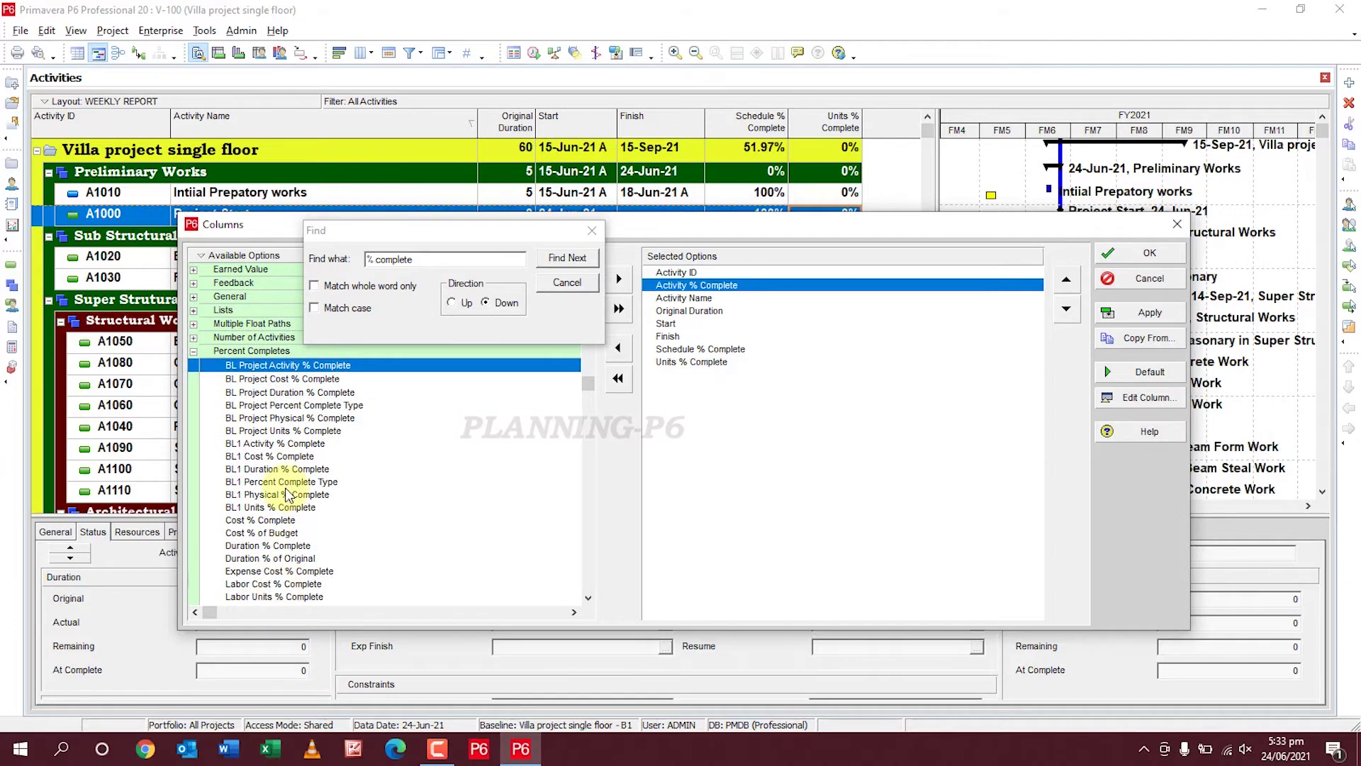
scroll(281, 567, "down", 7)
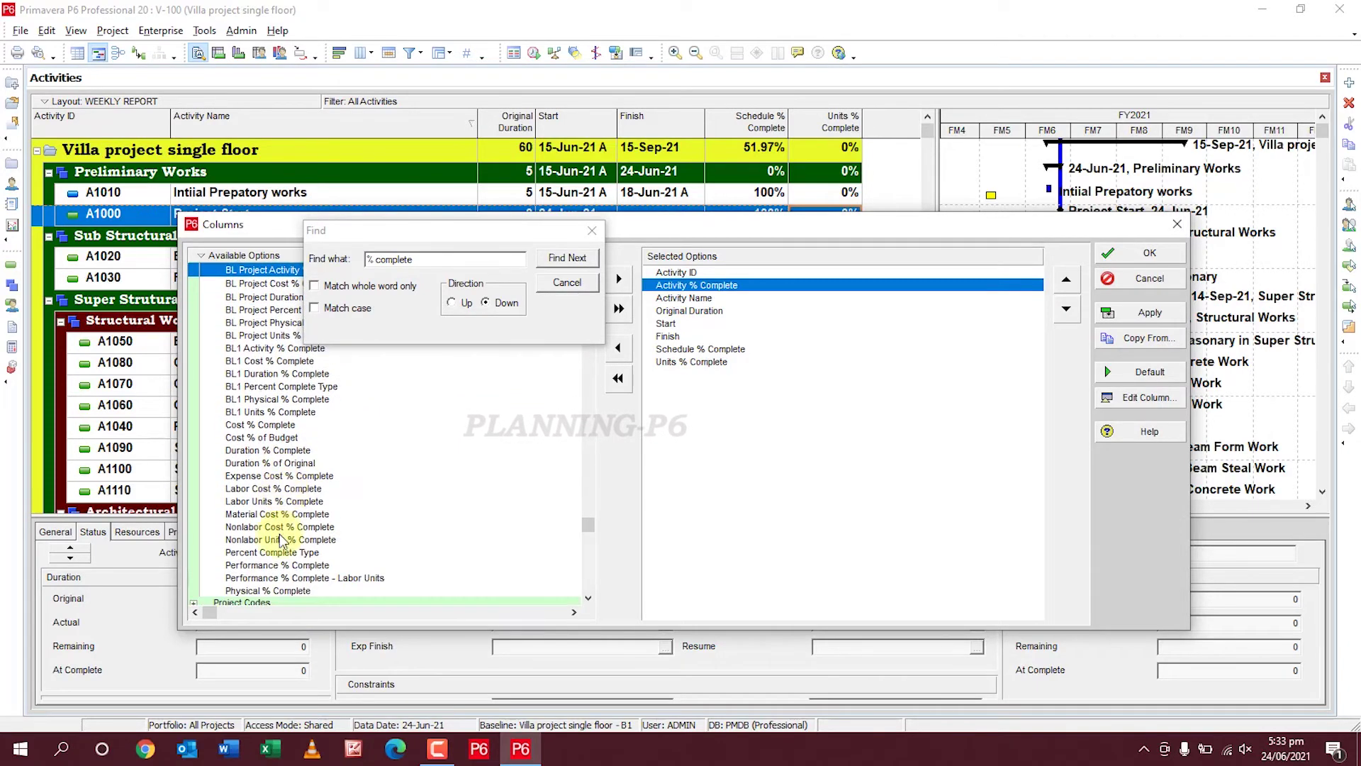
left_click(276, 590)
left_click_drag(275, 589, 756, 298)
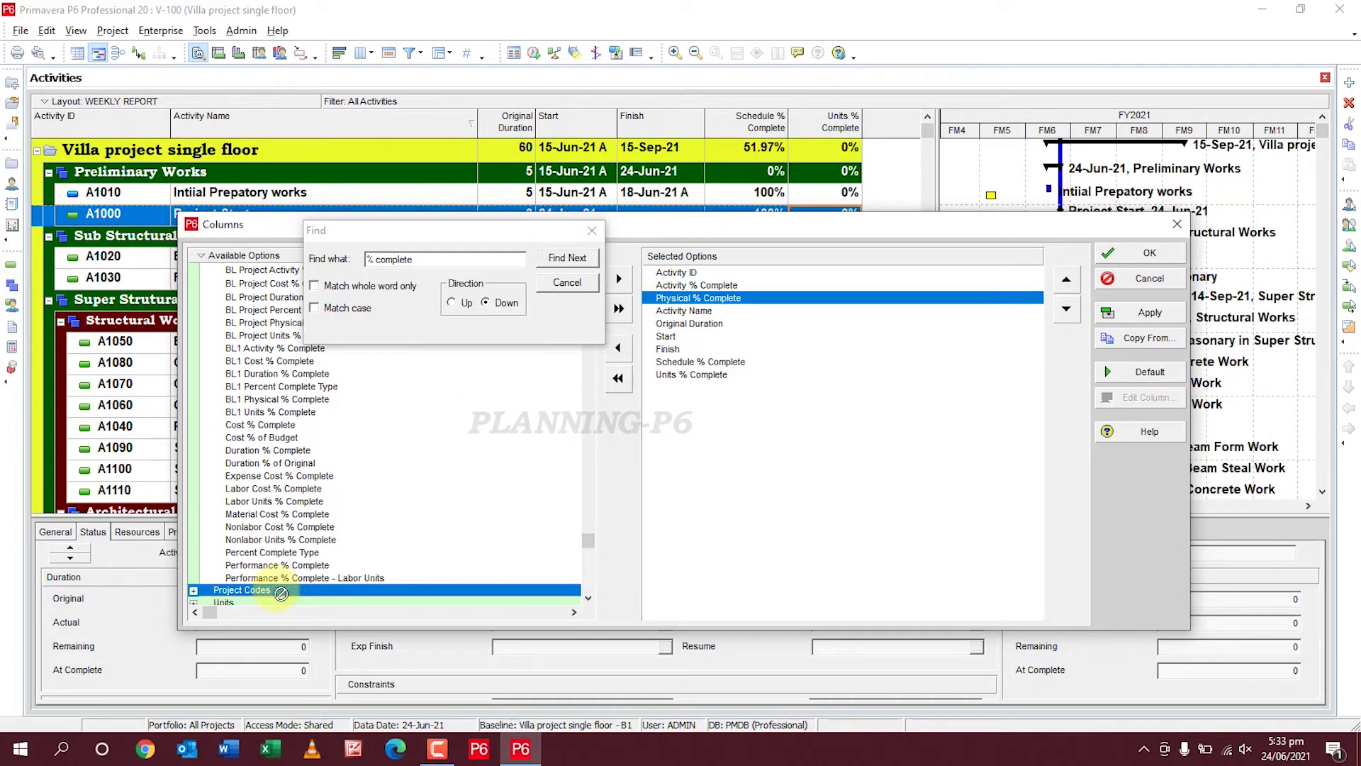
Move both new percent columns to the end, apply the change, and widen the table.
left_click(730, 284)
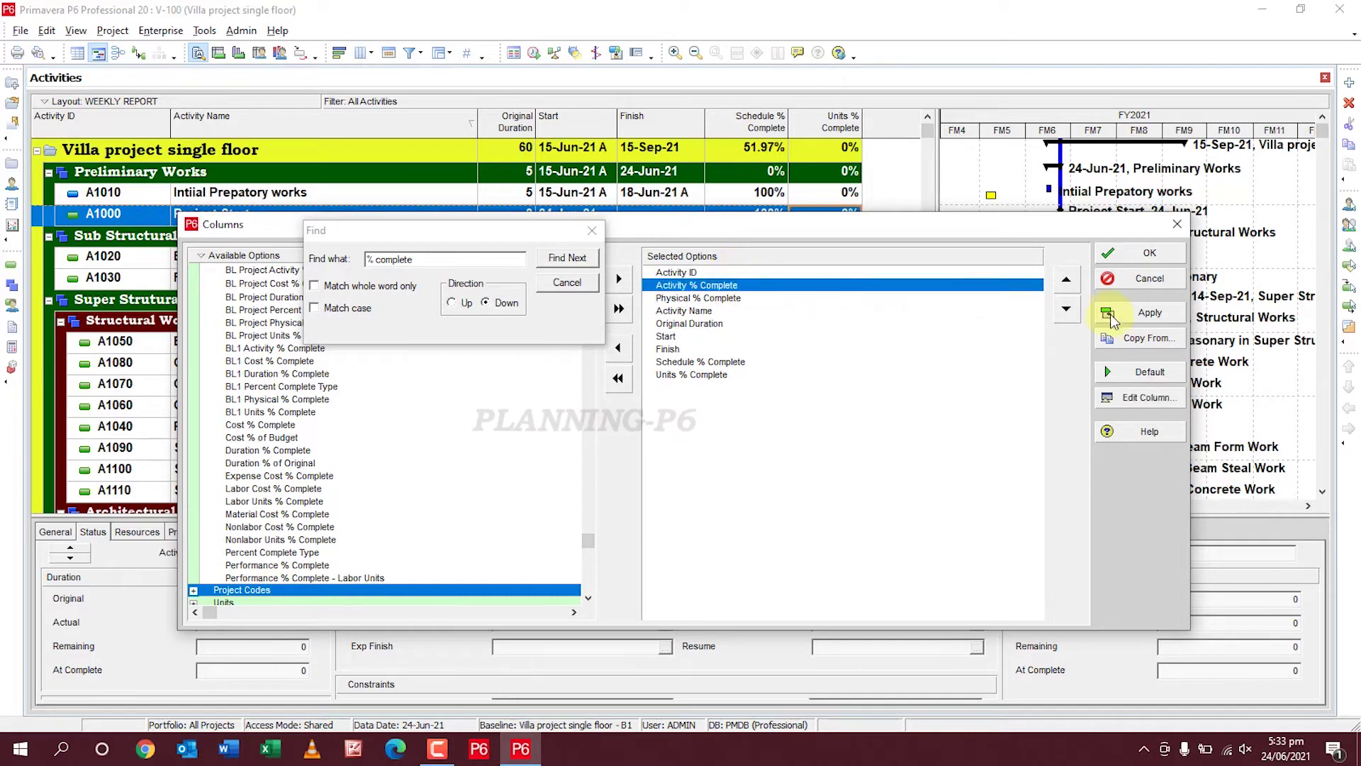
left_click(1065, 310)
left_click(1065, 310)
left_click(1065, 310)
left_click(1066, 310)
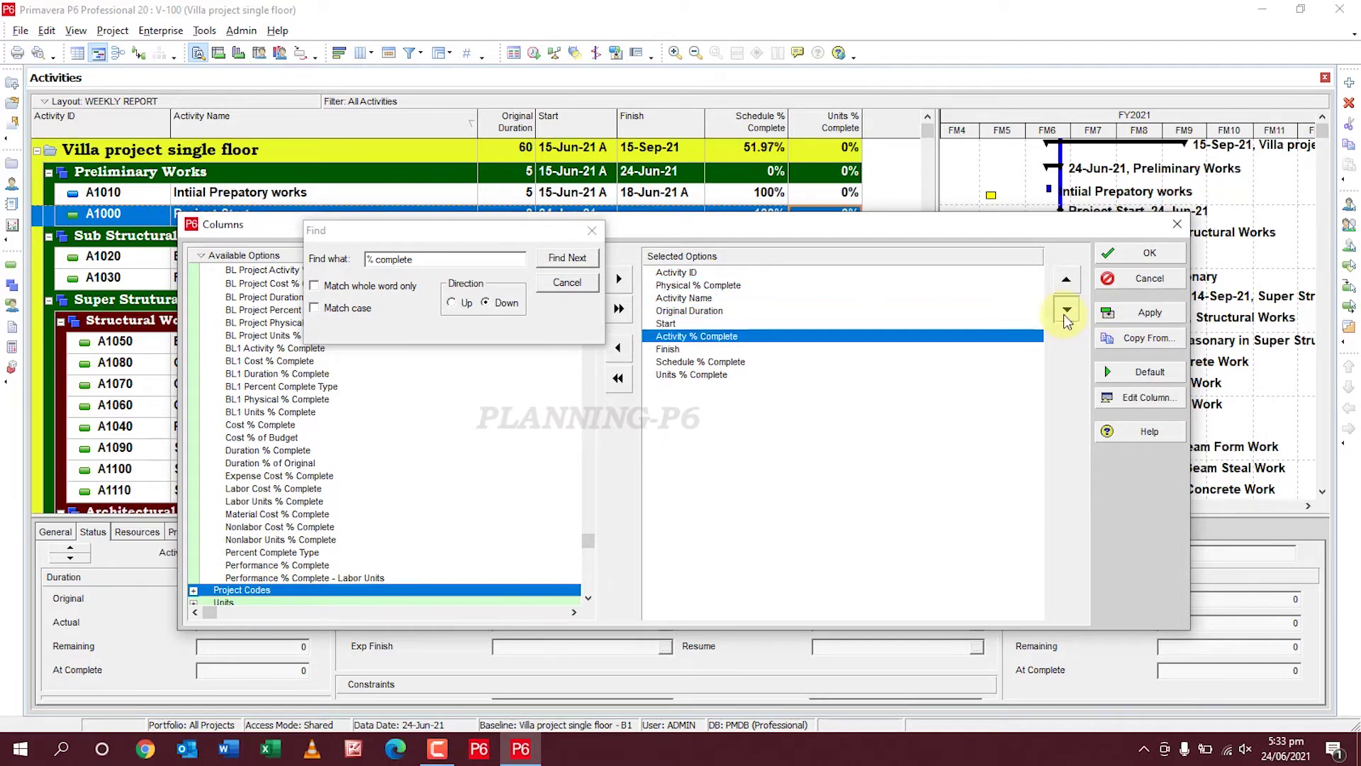
left_click(1065, 310)
left_click(1065, 310)
left_click(1065, 309)
left_click(726, 286)
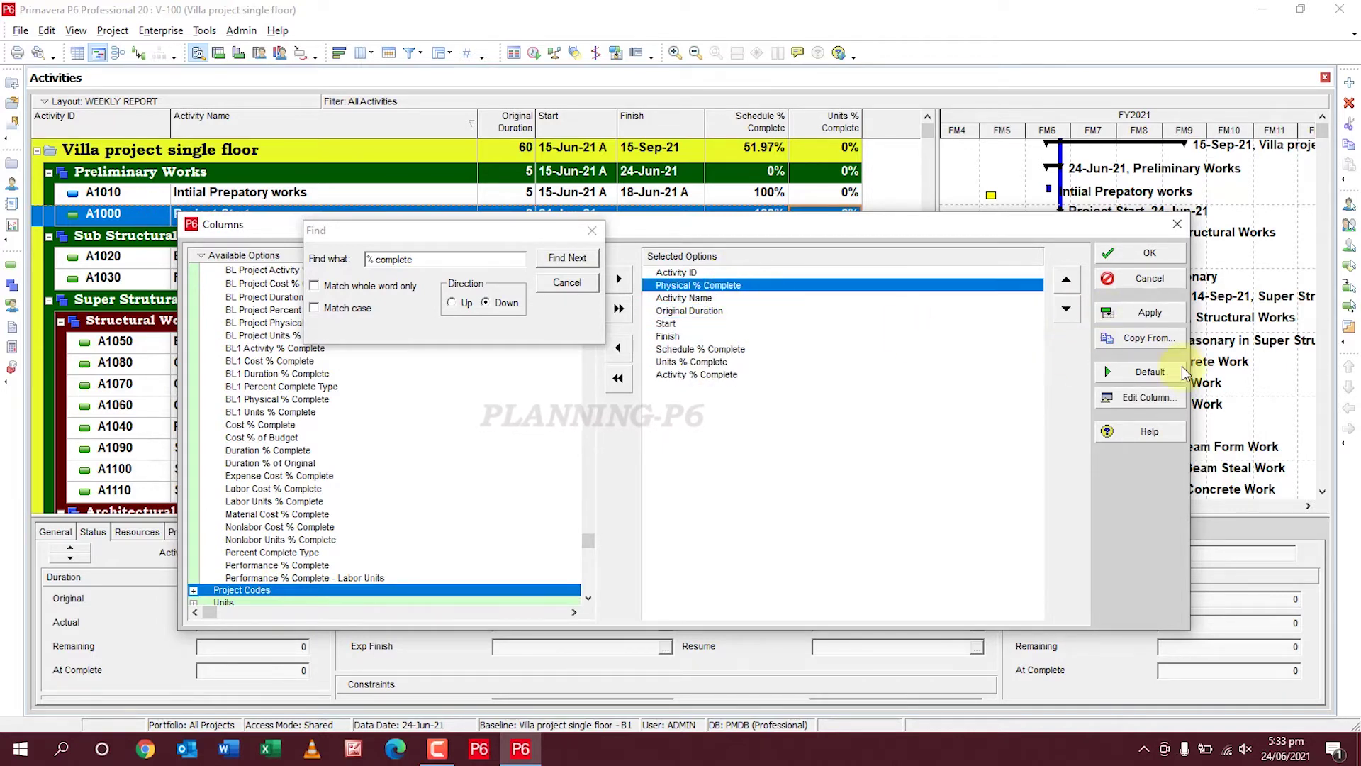
left_click(1065, 309)
left_click(1065, 310)
left_click(1065, 309)
left_click(1066, 310)
left_click(1065, 309)
left_click(1066, 310)
left_click(1065, 310)
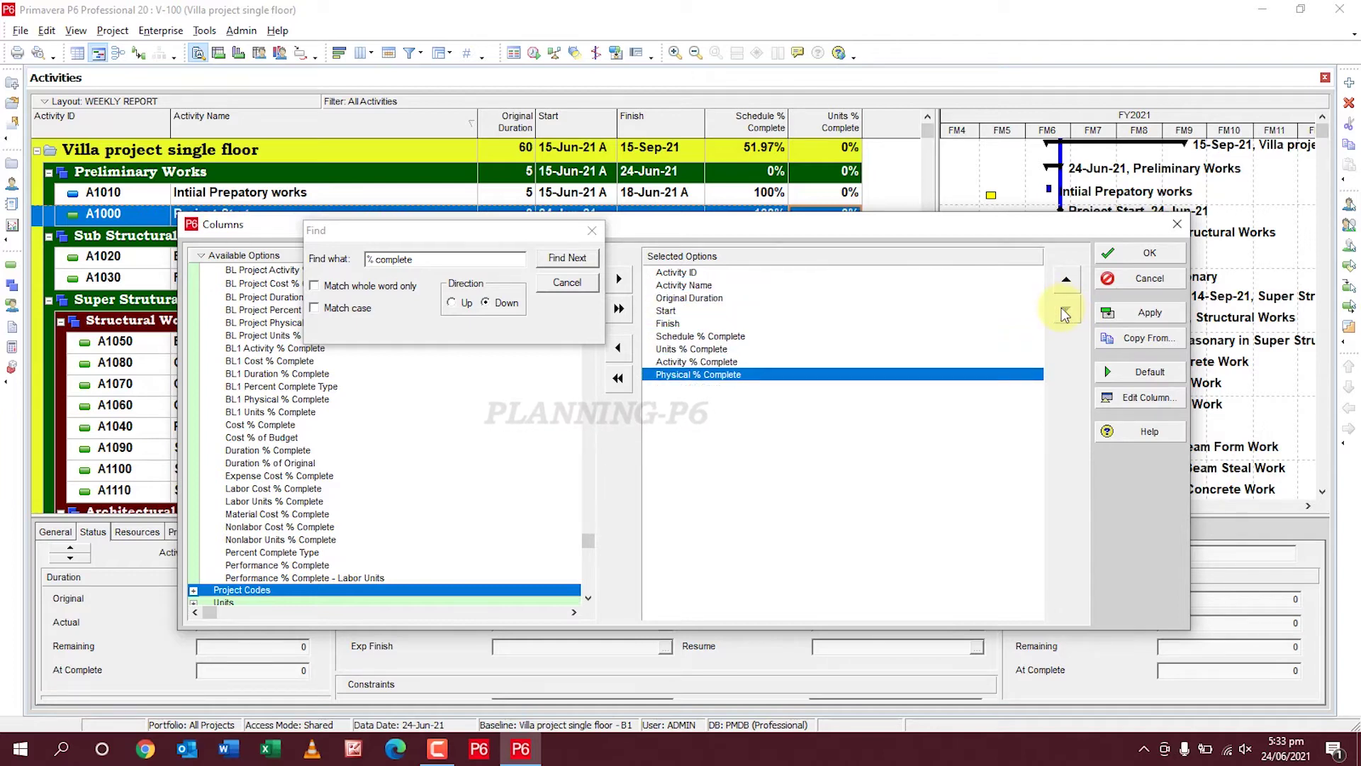
left_click(1127, 319)
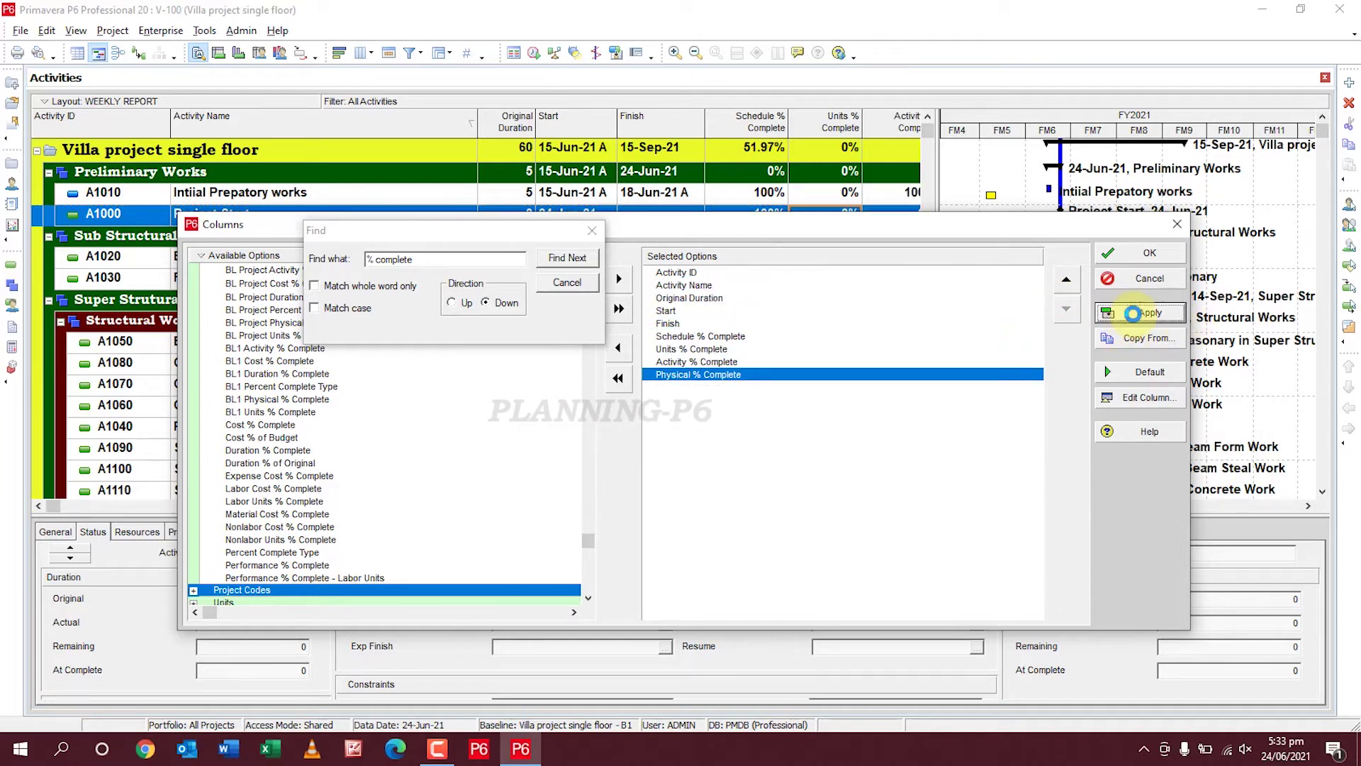
left_click(1153, 252)
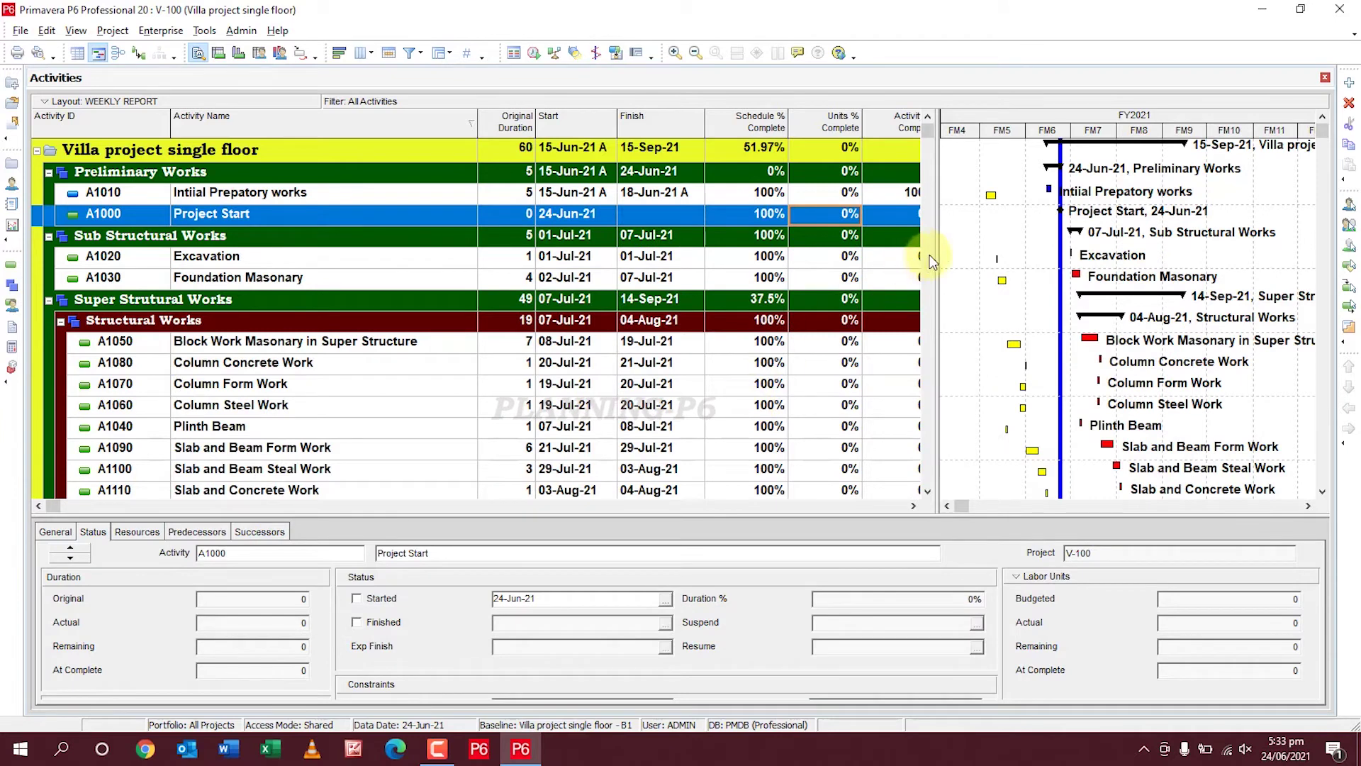
left_click_drag(935, 249, 1040, 249)
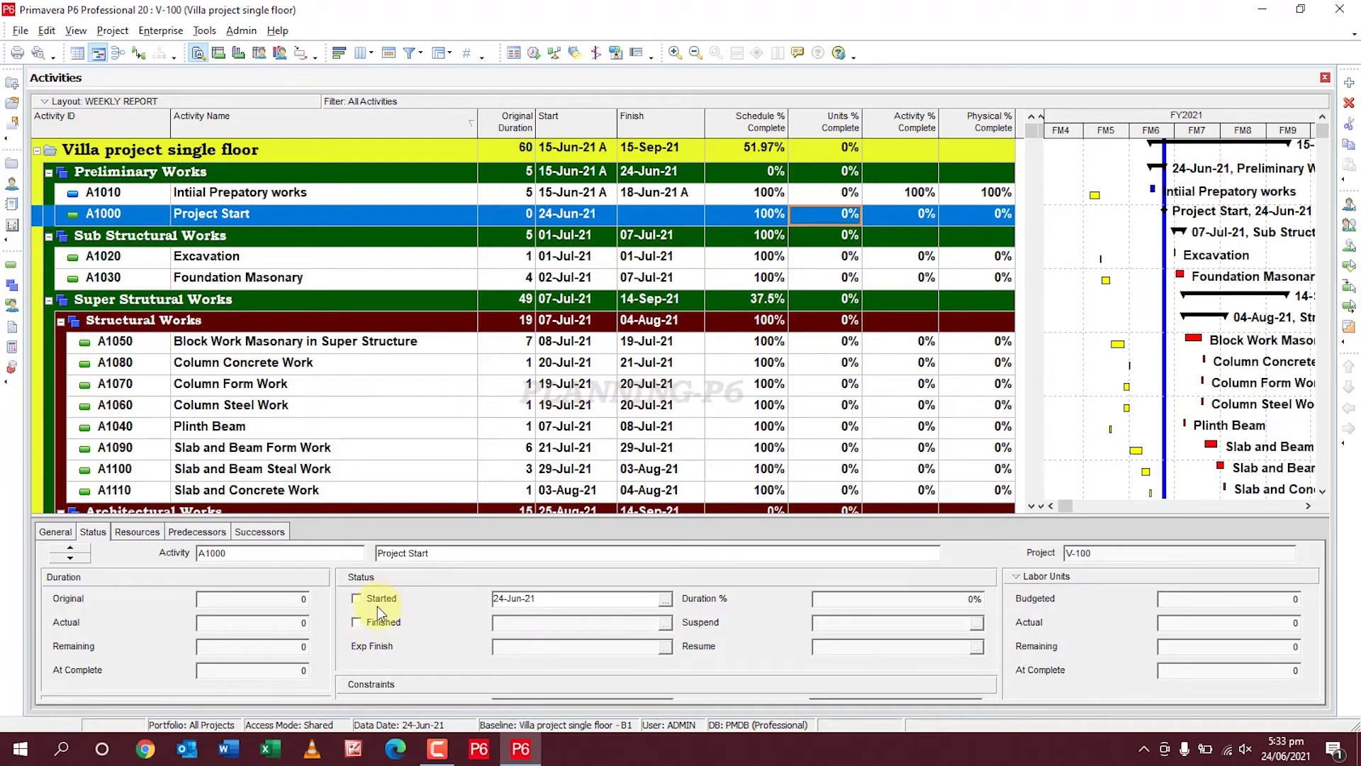
Mark A1000 Project Start as started and finished on 19-Jun-21.
left_click(357, 599)
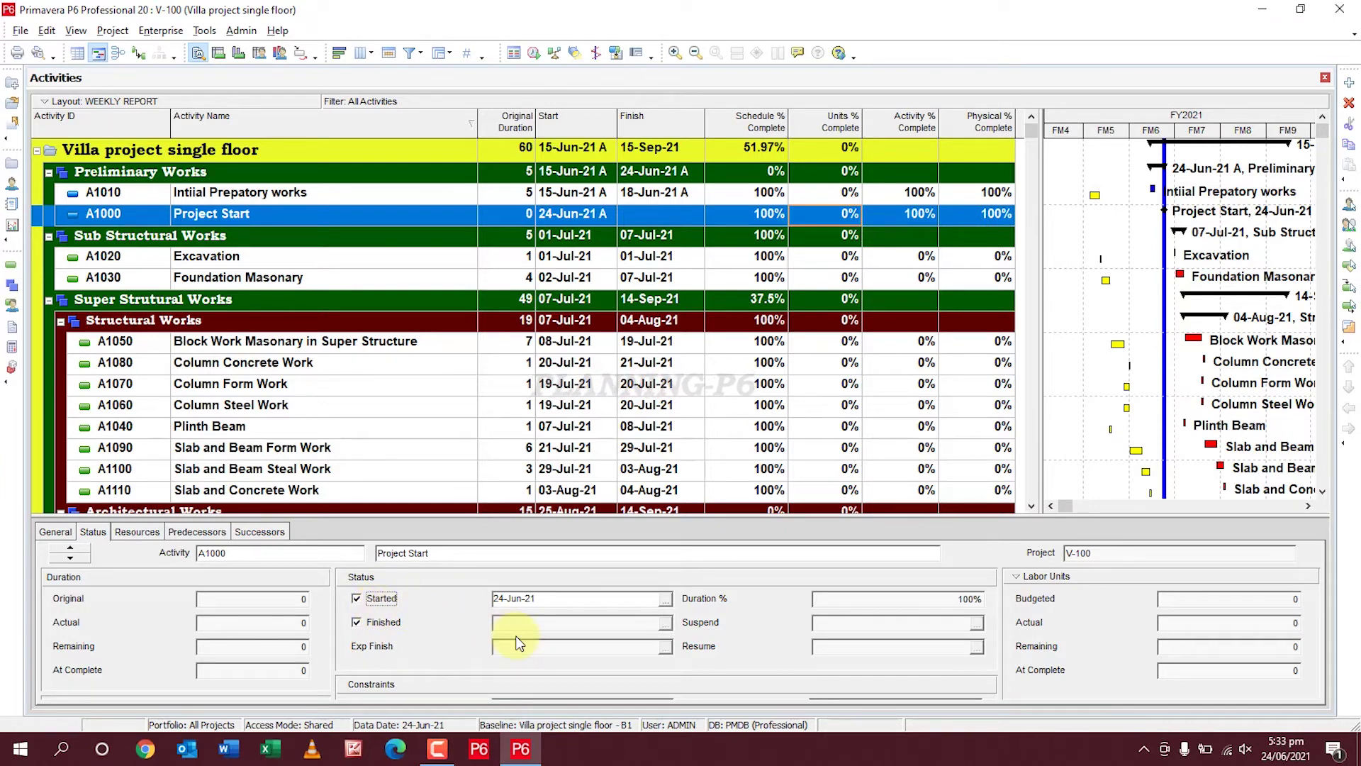
left_click(665, 599)
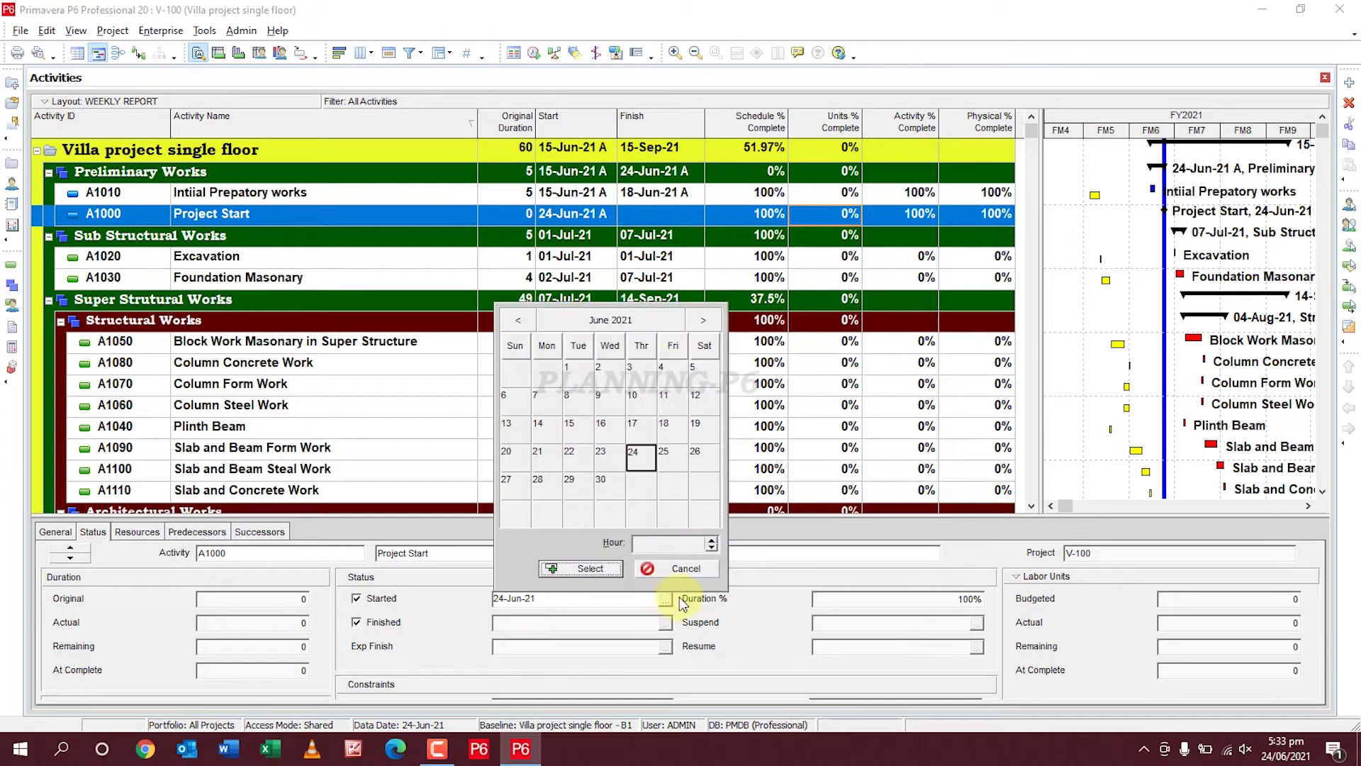
left_click(666, 426)
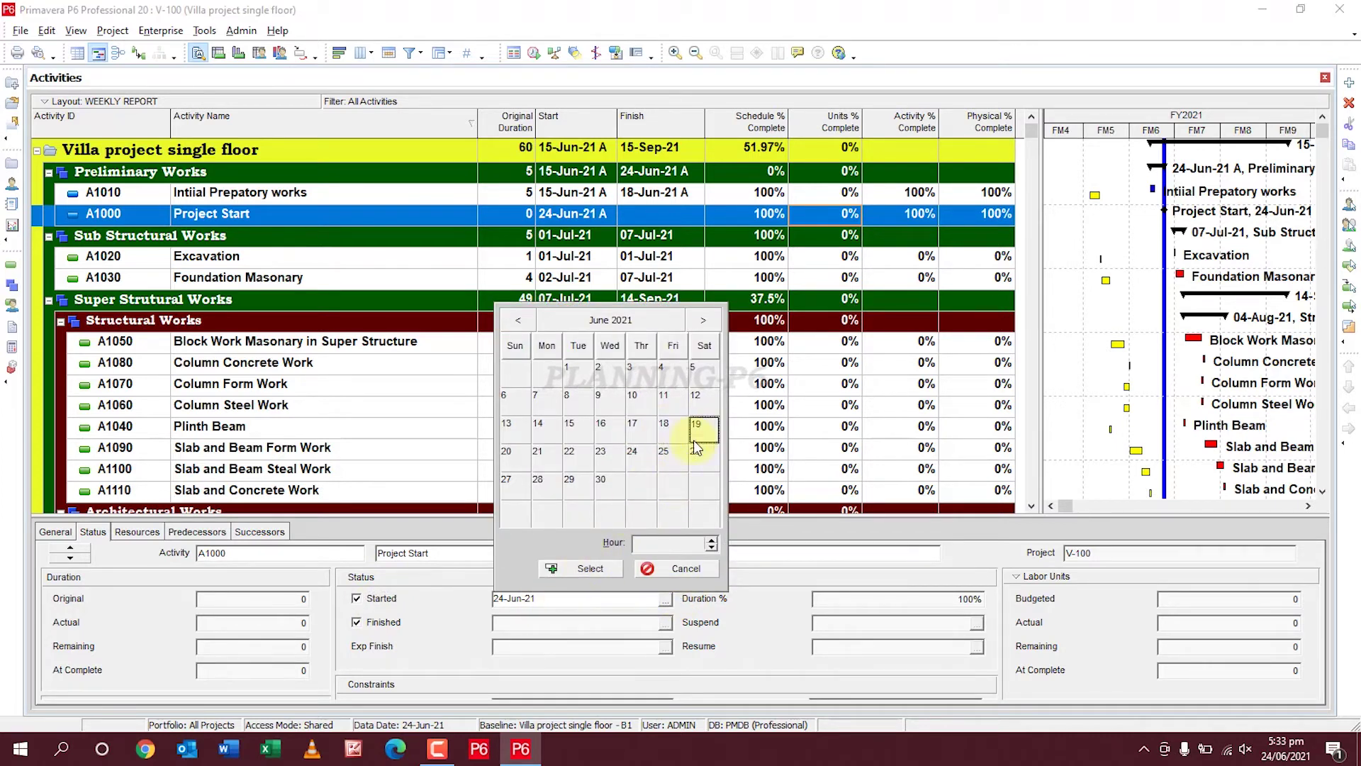
left_click(591, 569)
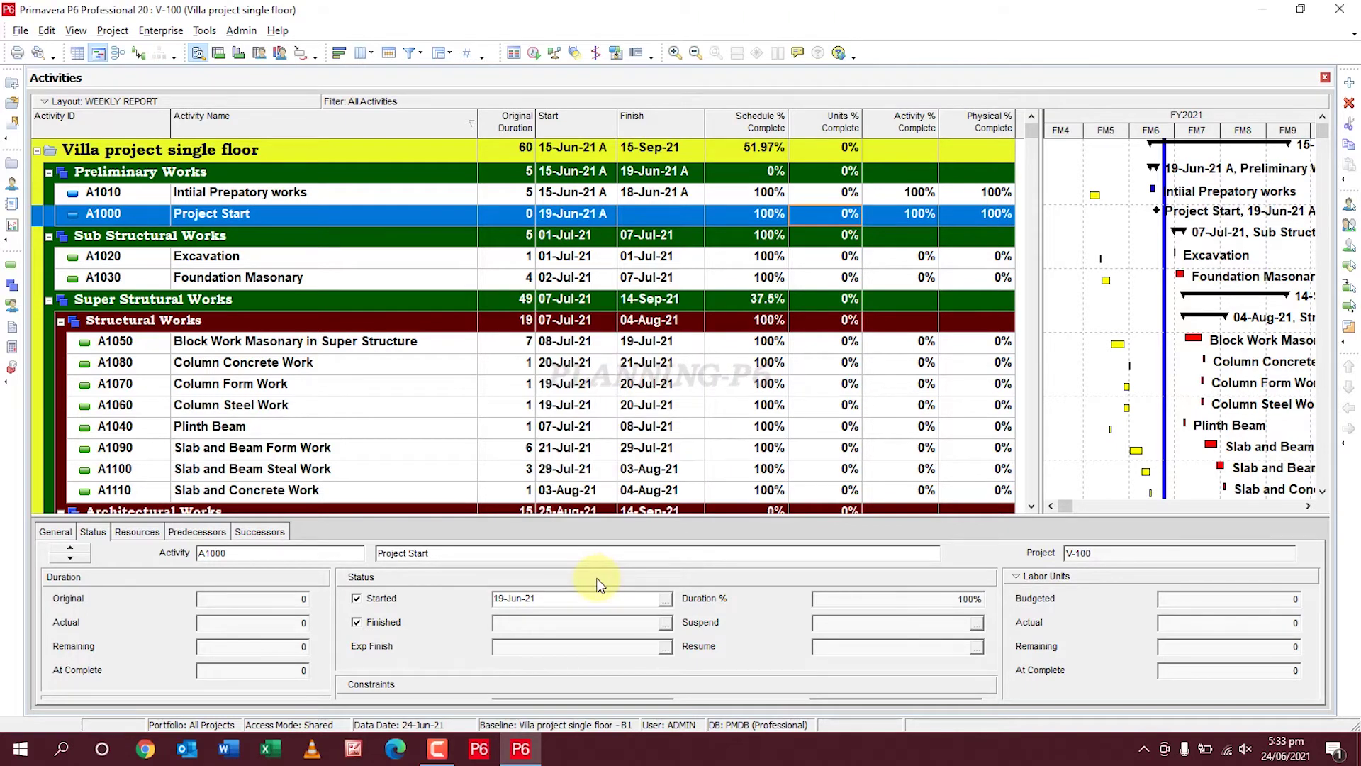
left_click(533, 53)
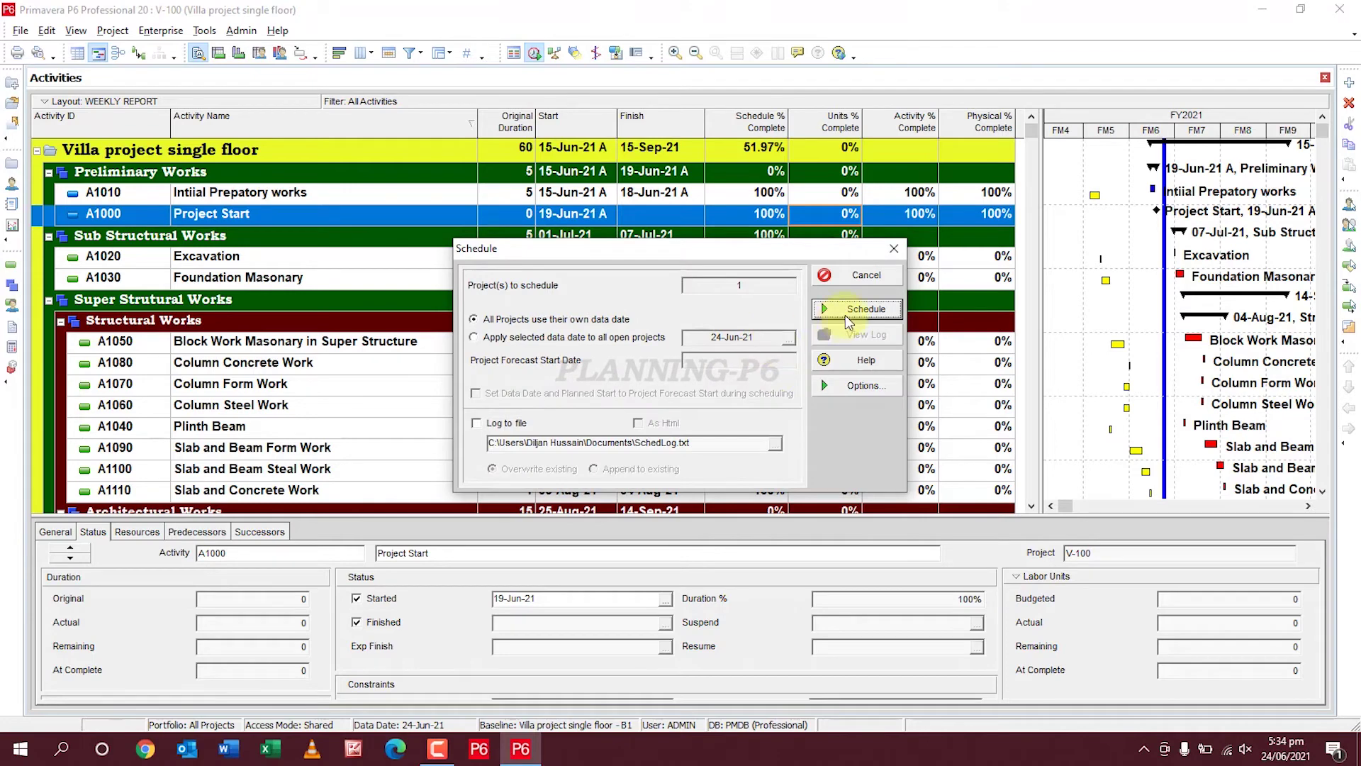
Reschedule to a 55-day project finishing 08-Sep-21, then select Excavation A1020.
left_click(845, 310)
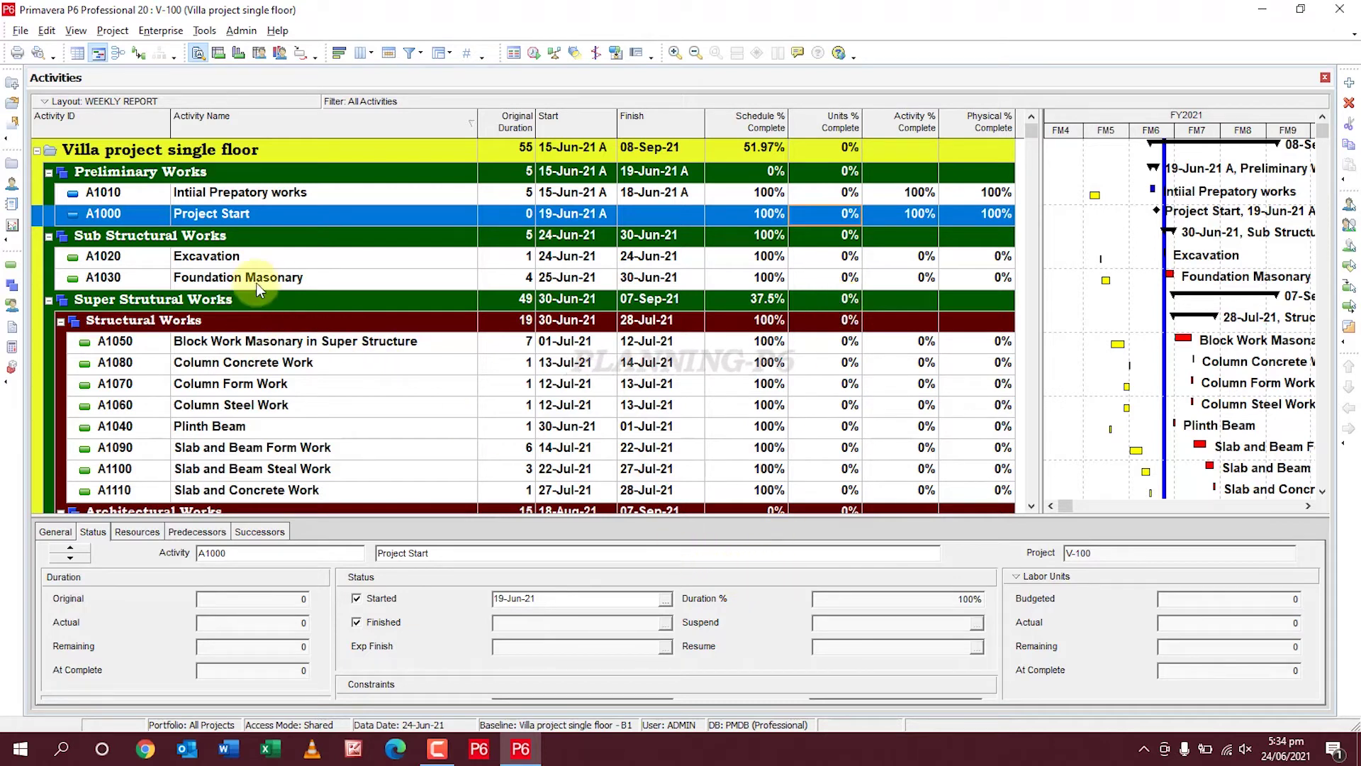
left_click(276, 251)
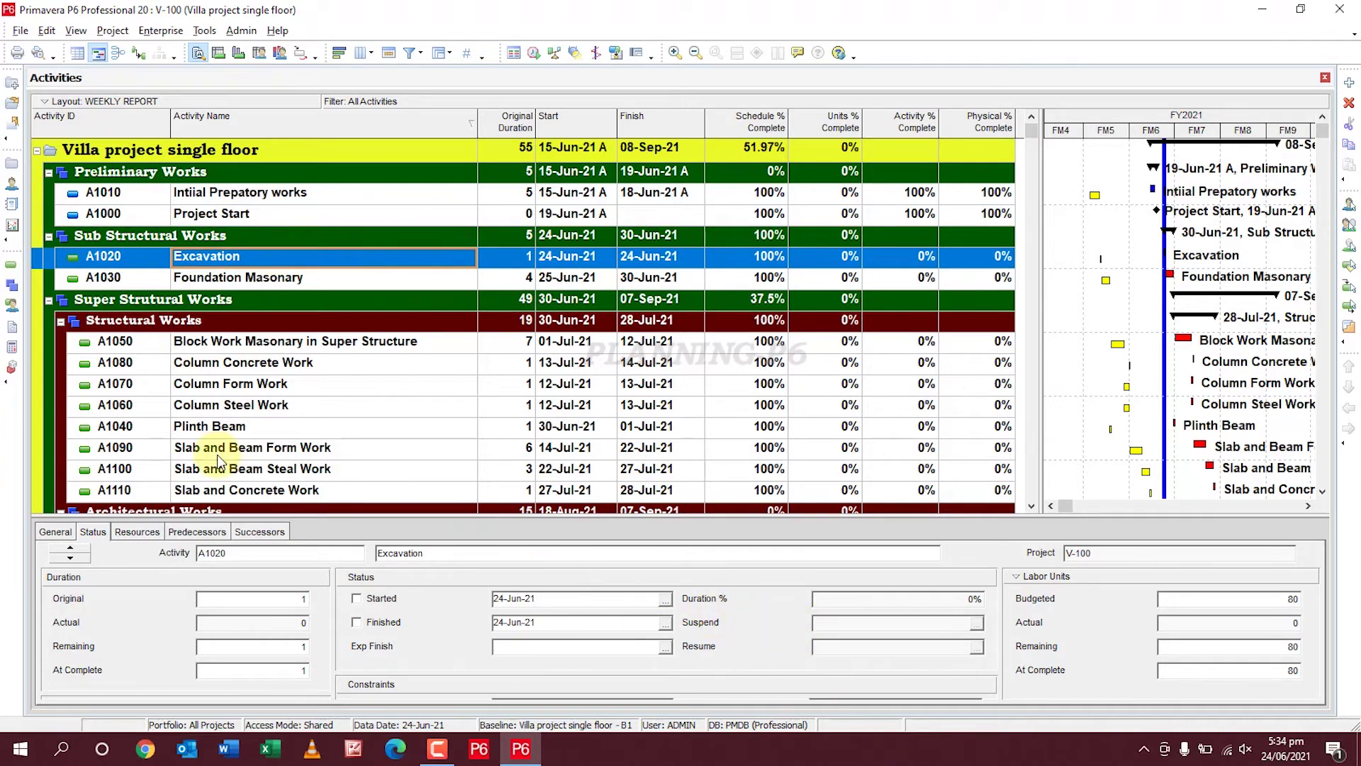
Set Excavation A1020's percent complete type to Physical.
left_click(57, 533)
left_click(730, 599)
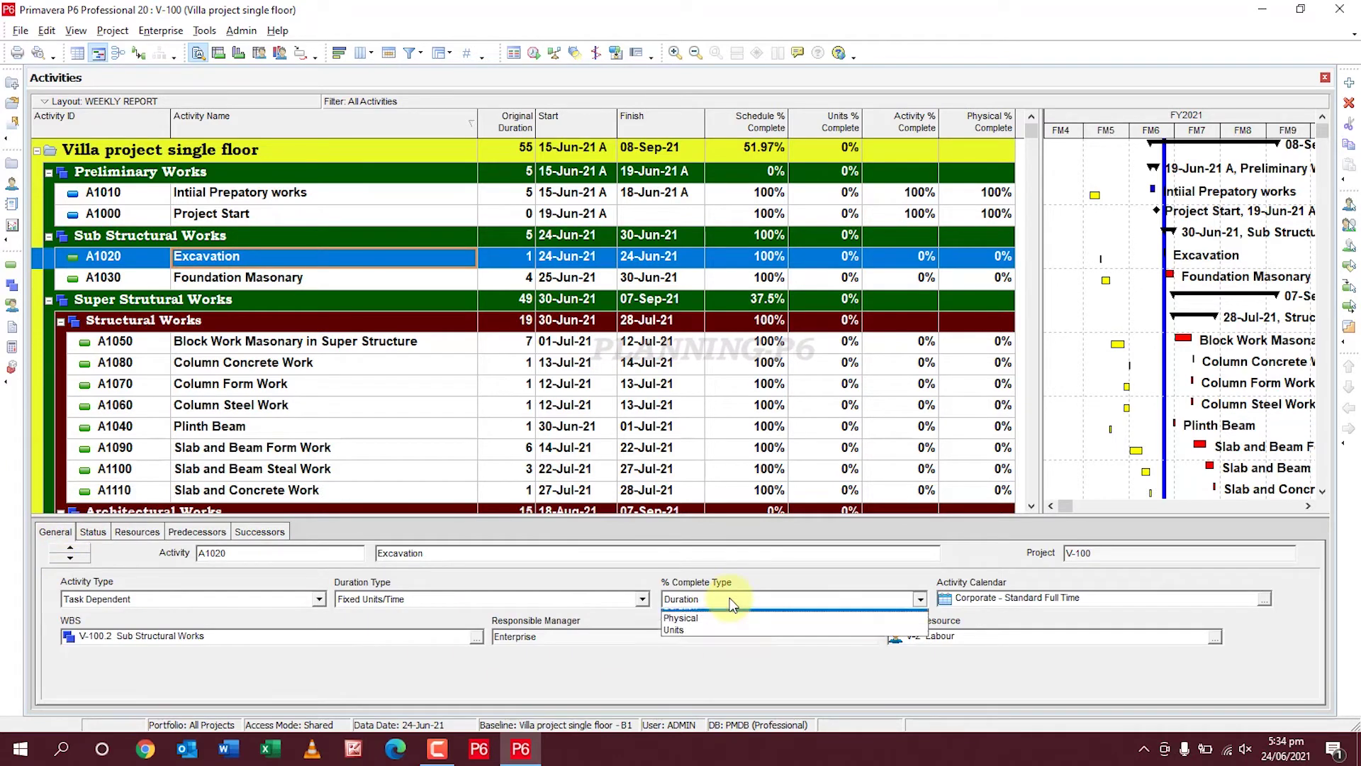
left_click(715, 626)
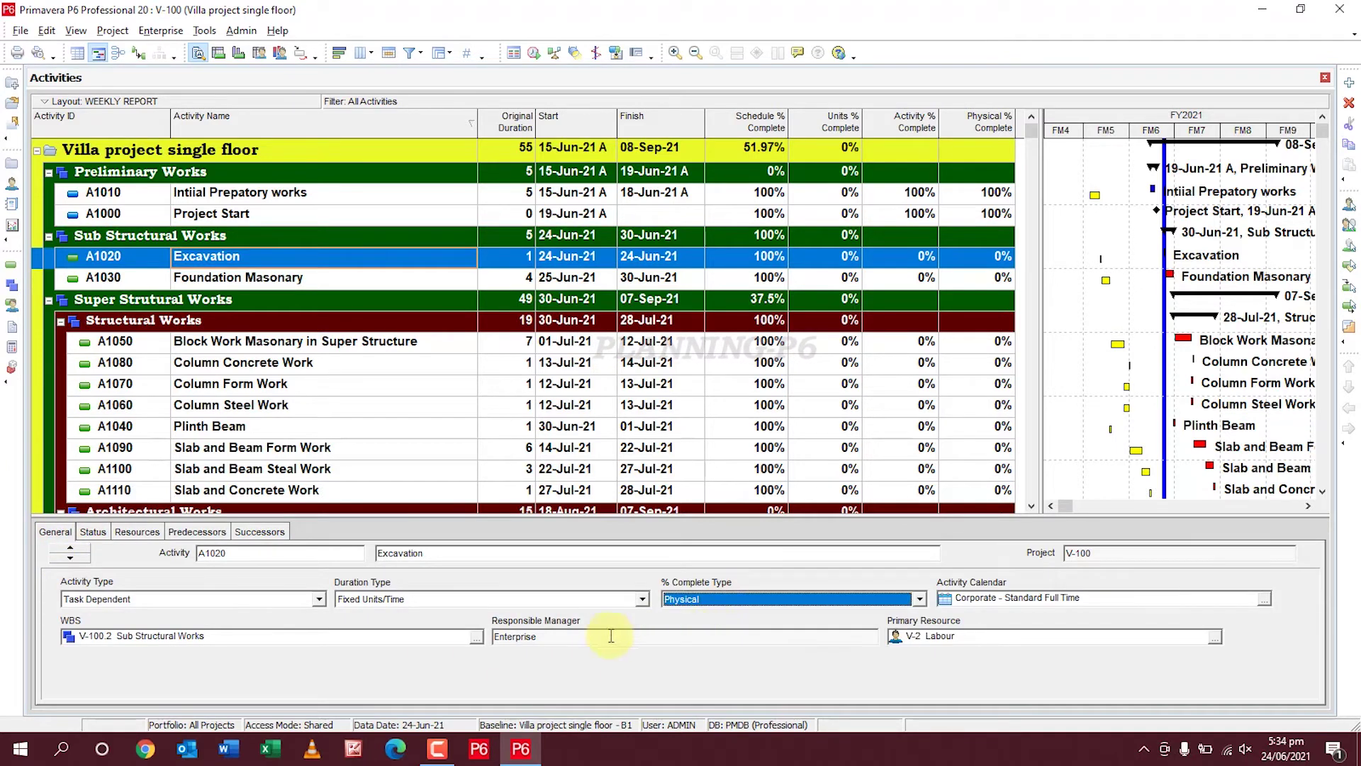
left_click(94, 532)
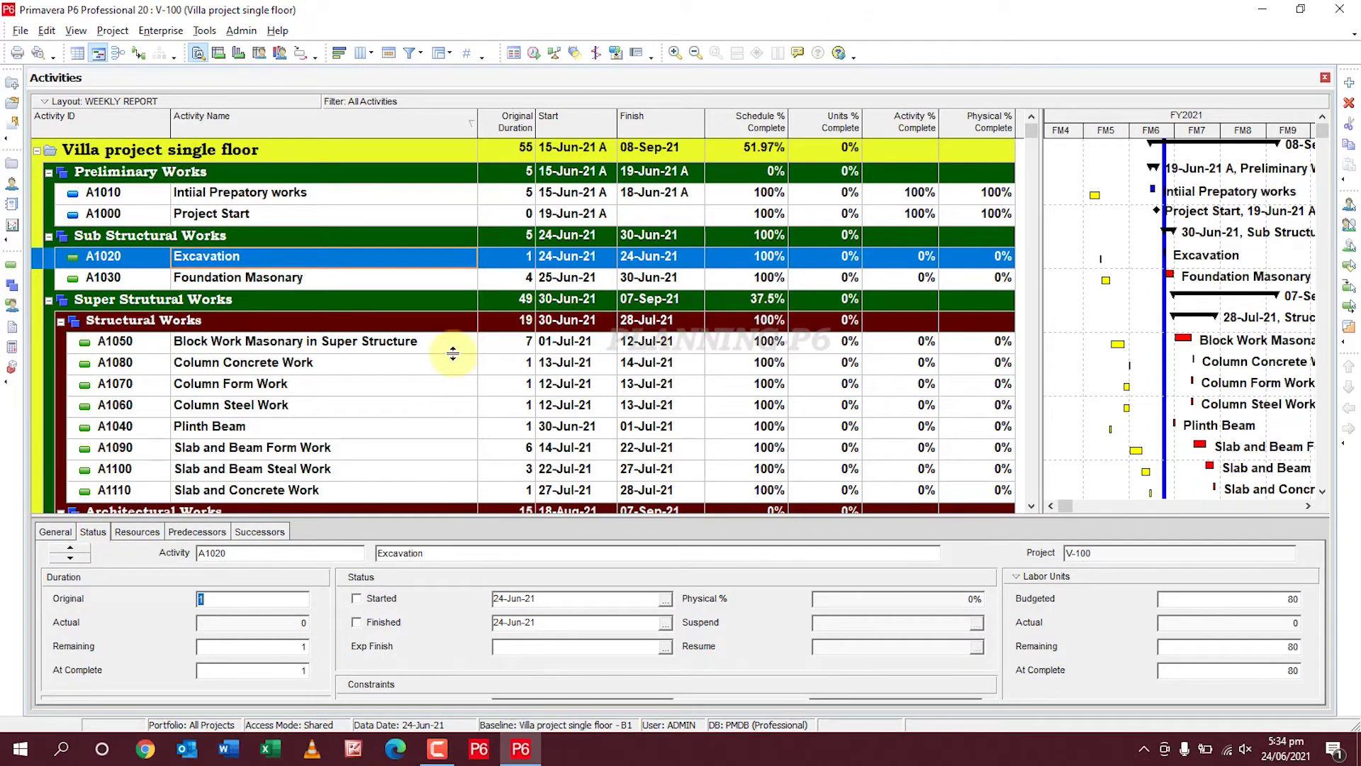
Record Excavation's actual start 20-Jun-21 and finish 23-Jun-21, then reschedule.
left_click(380, 599)
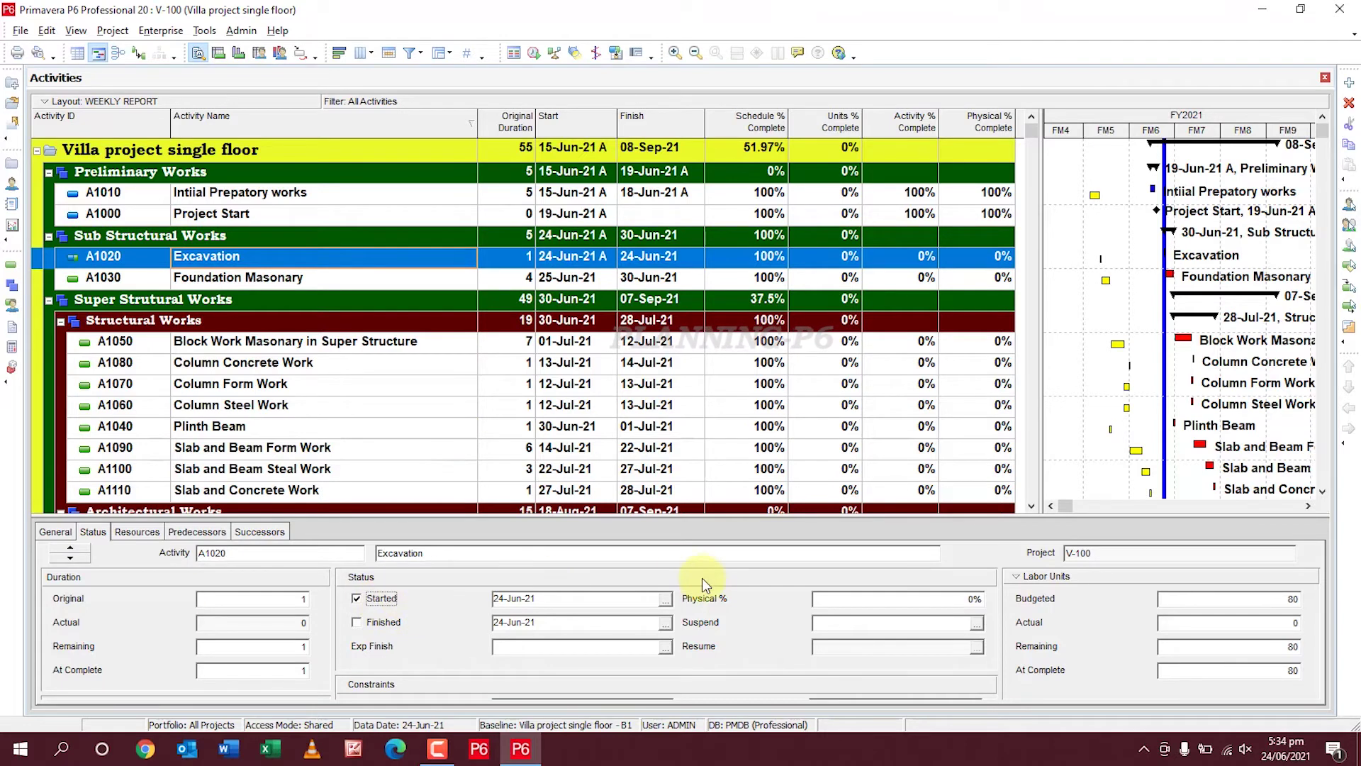
left_click(664, 600)
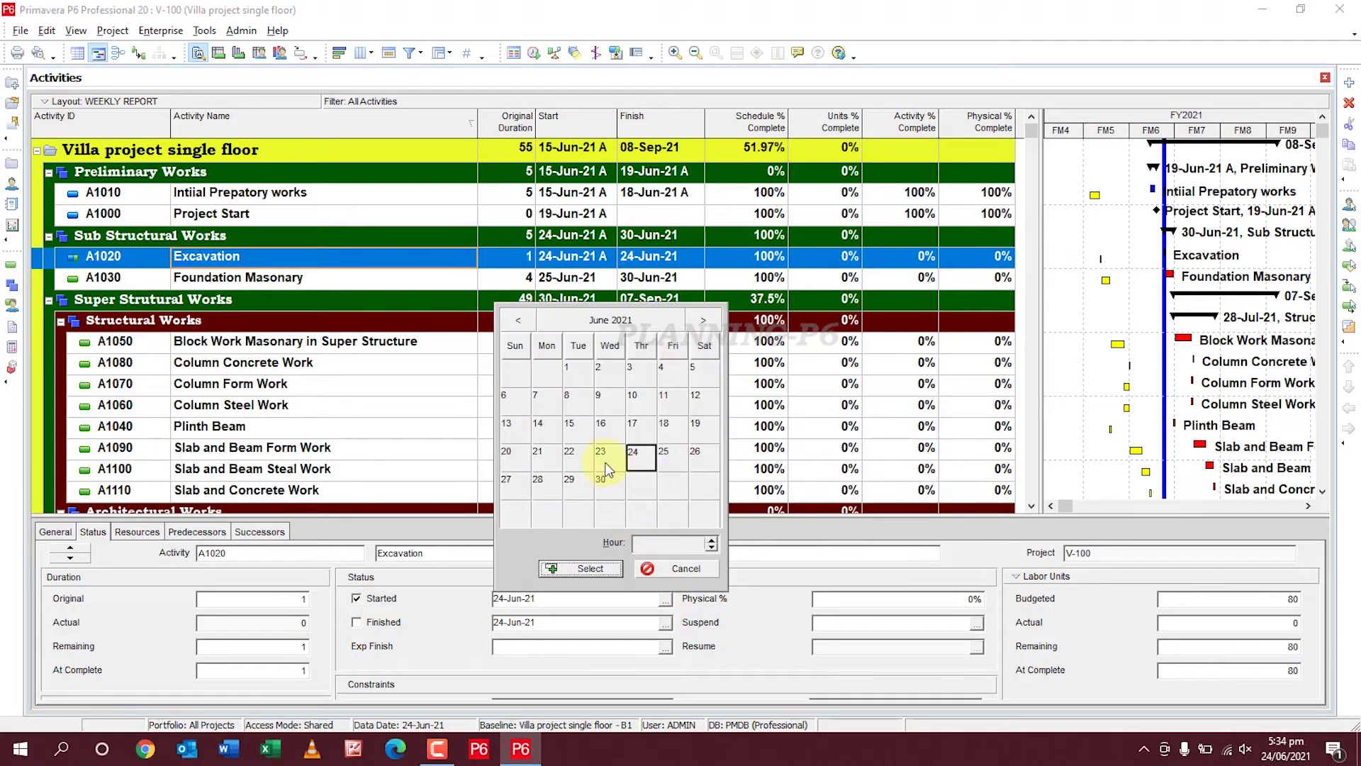
left_click(512, 459)
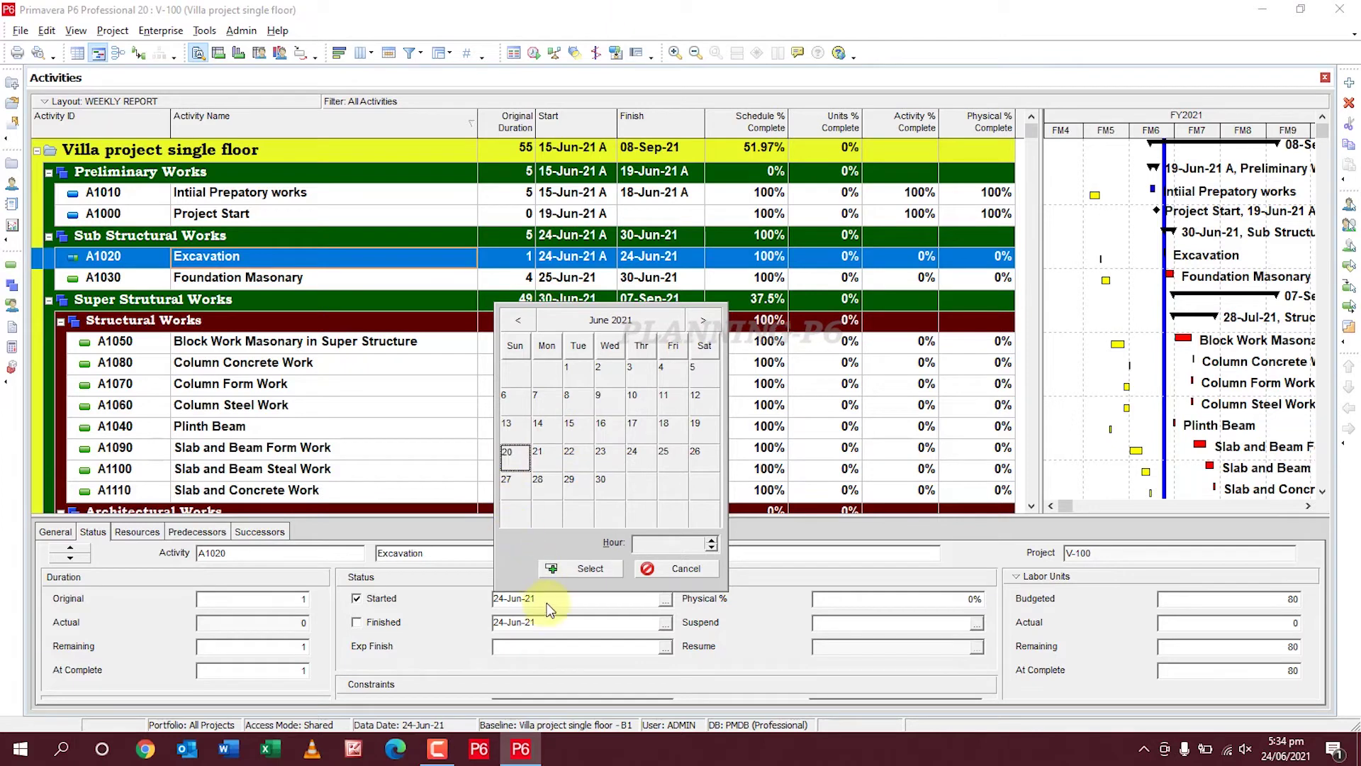
left_click(568, 570)
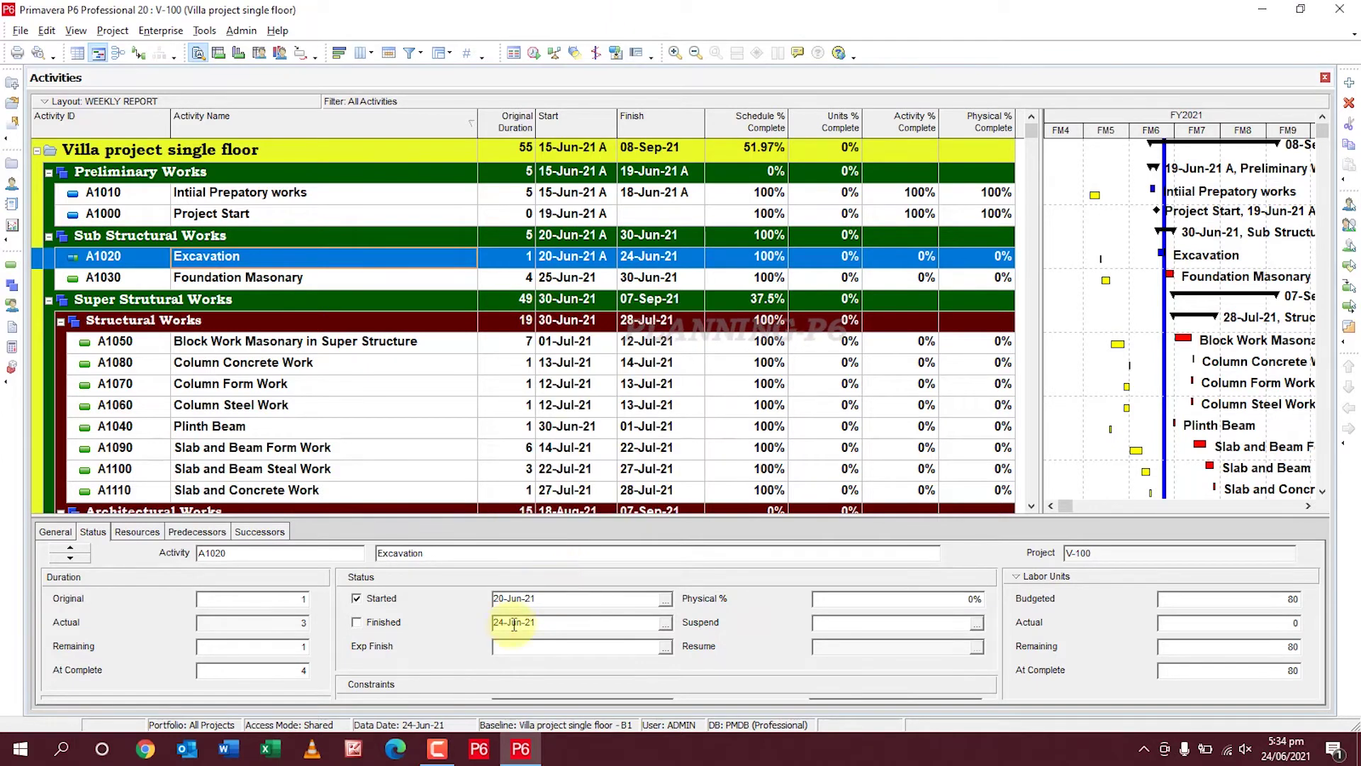
left_click(389, 625)
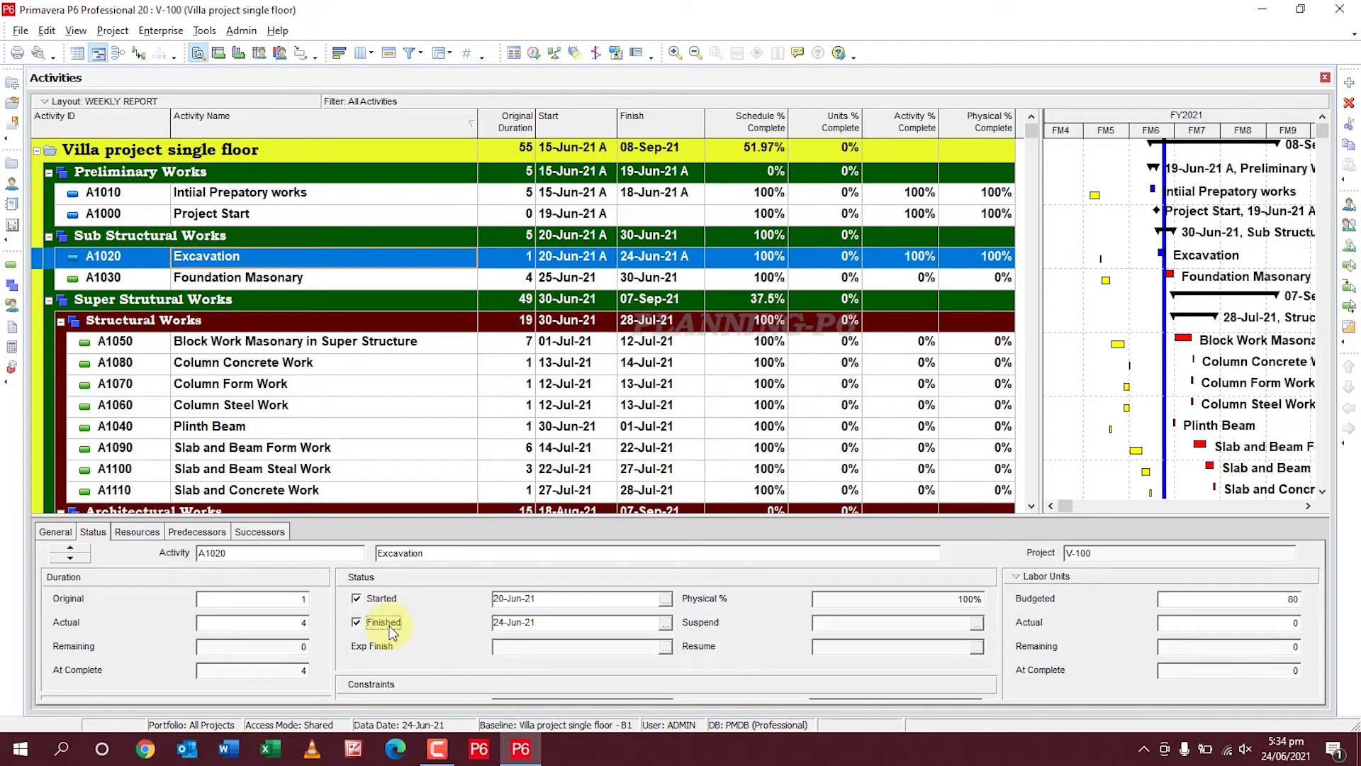
left_click(666, 622)
left_click(609, 480)
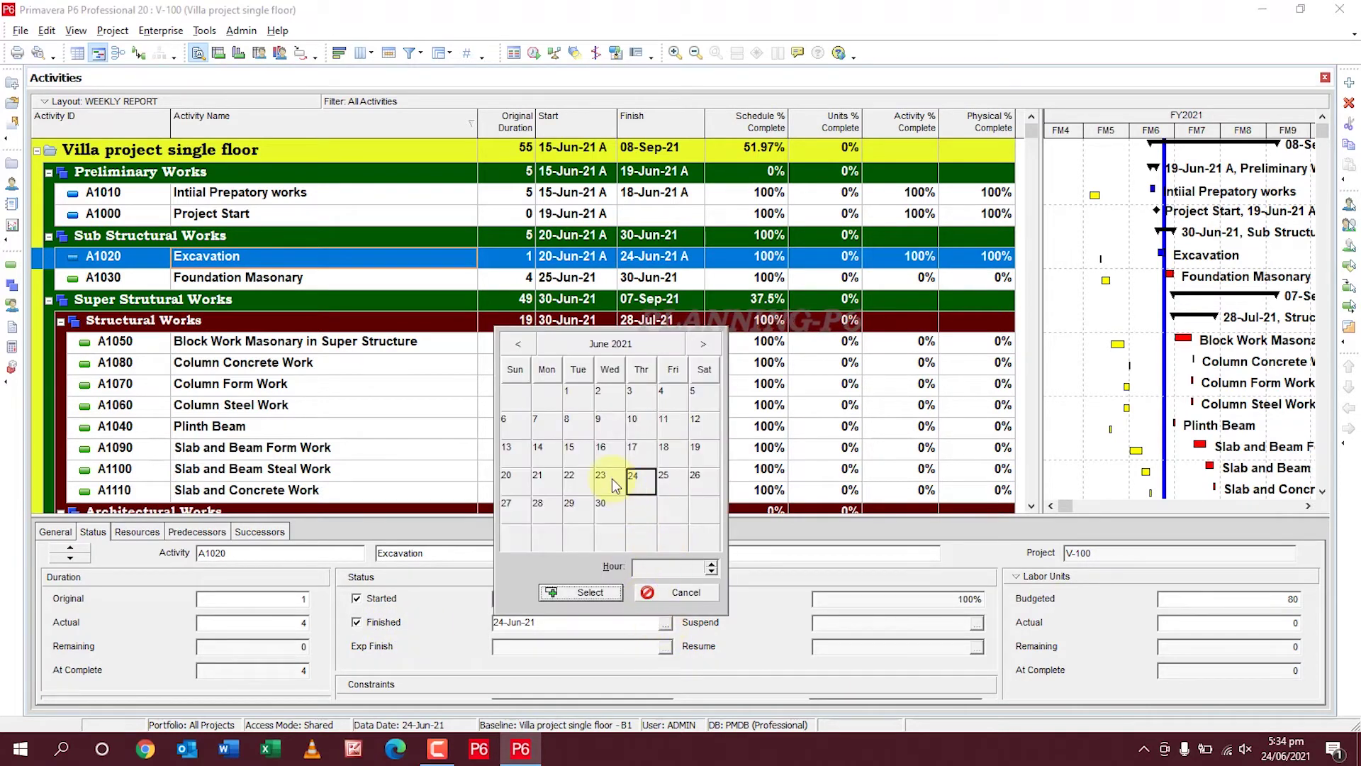
left_click(571, 591)
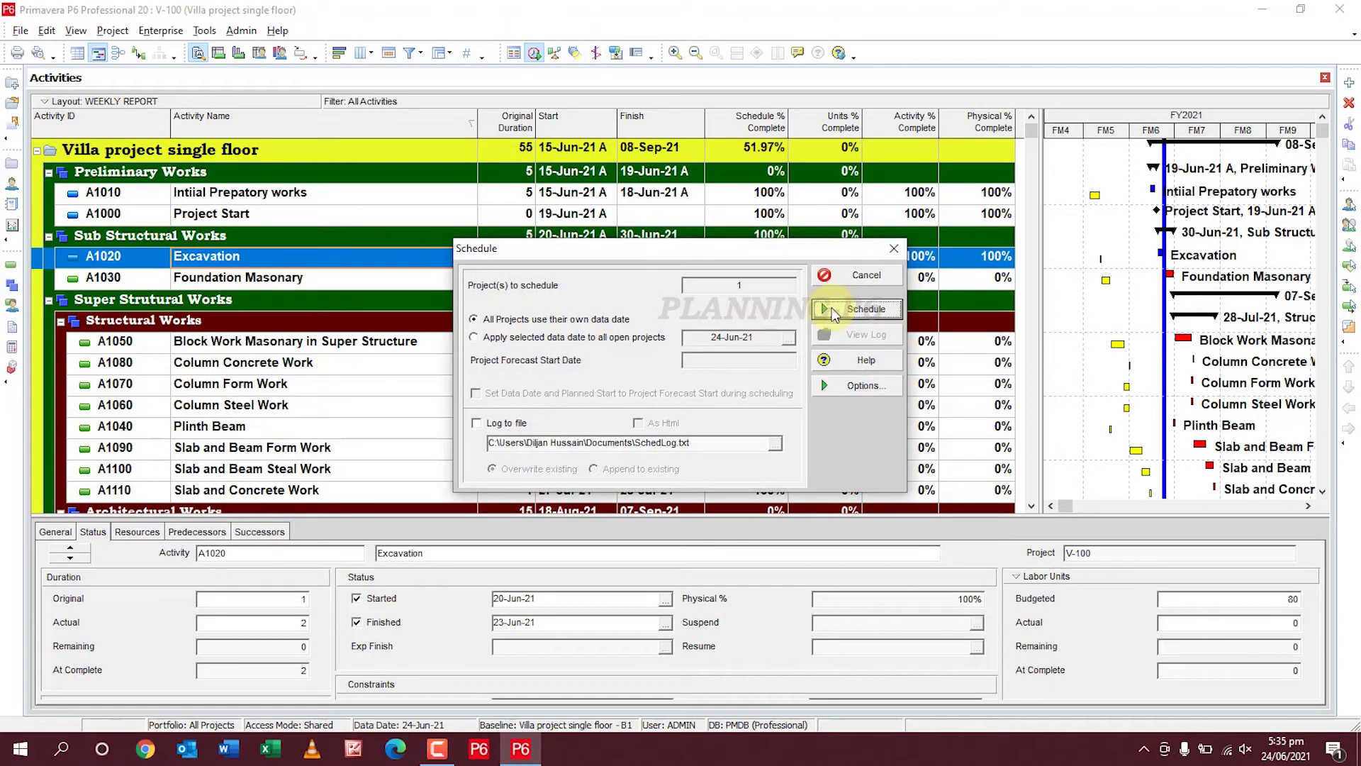
left_click(833, 314)
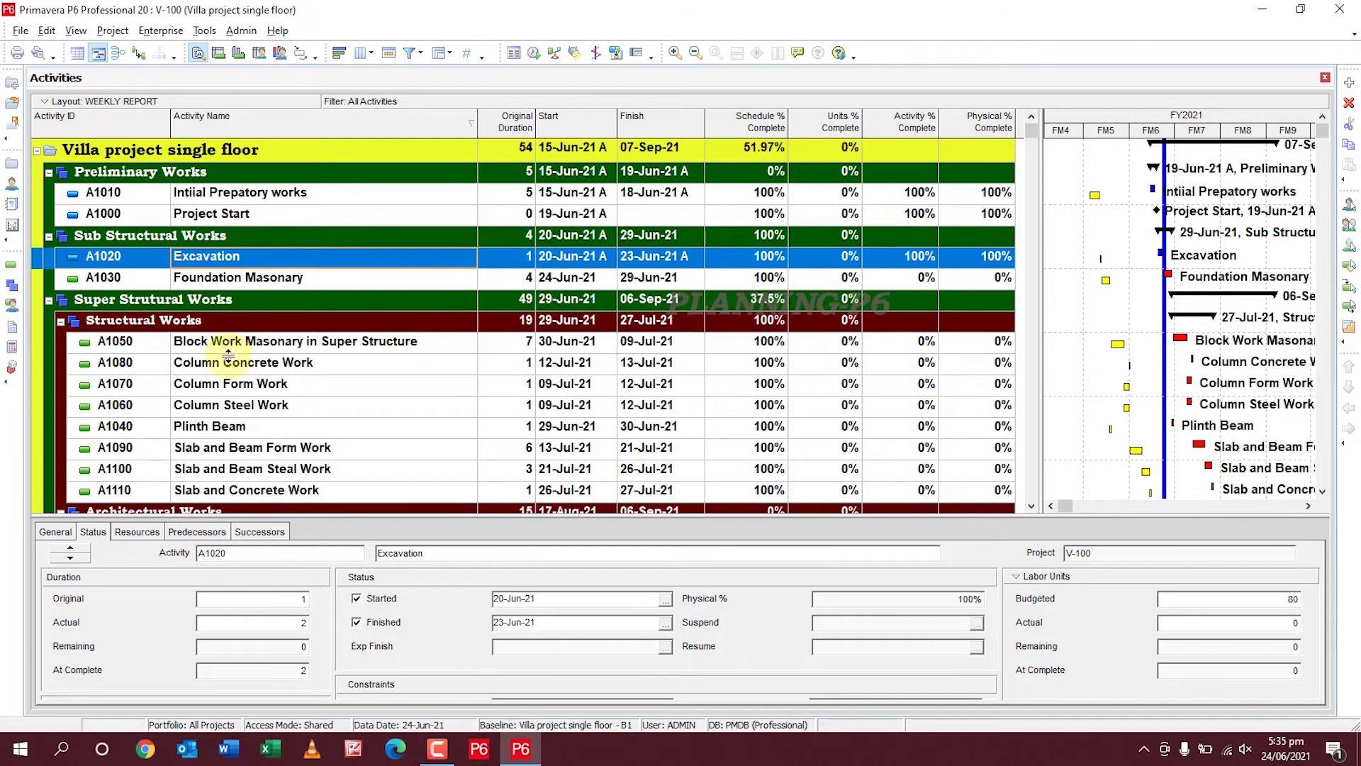
Mark Foundation Masonary A1030 as started and set its % complete type to Physical.
left_click(448, 284)
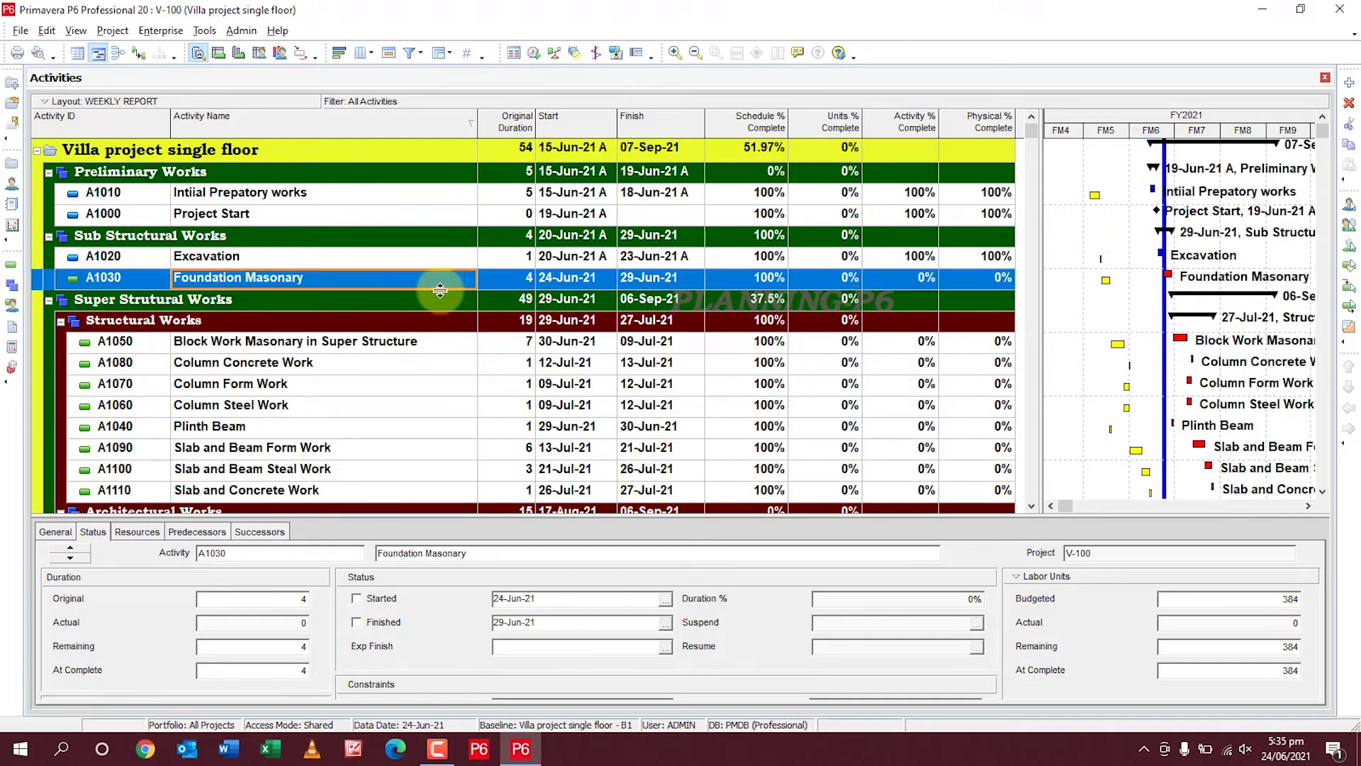
left_click(387, 600)
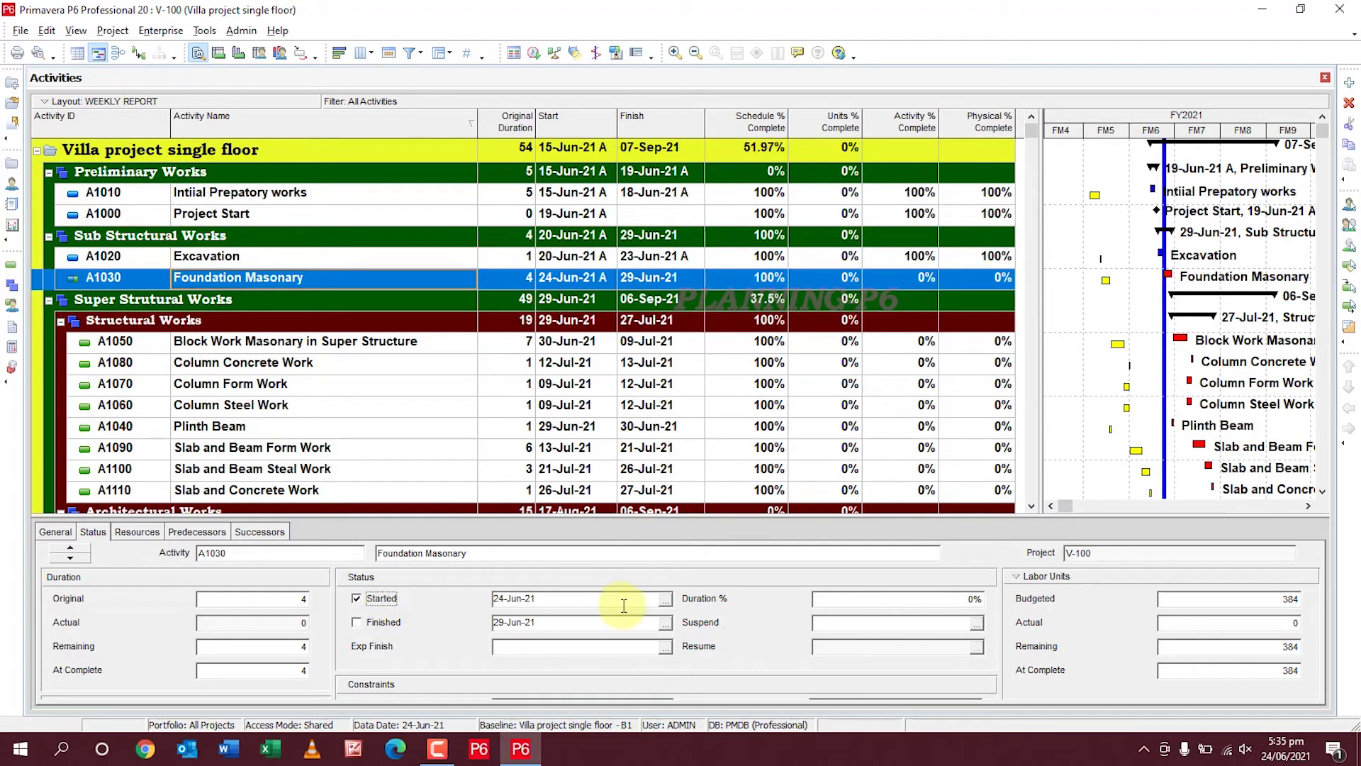
left_click(663, 600)
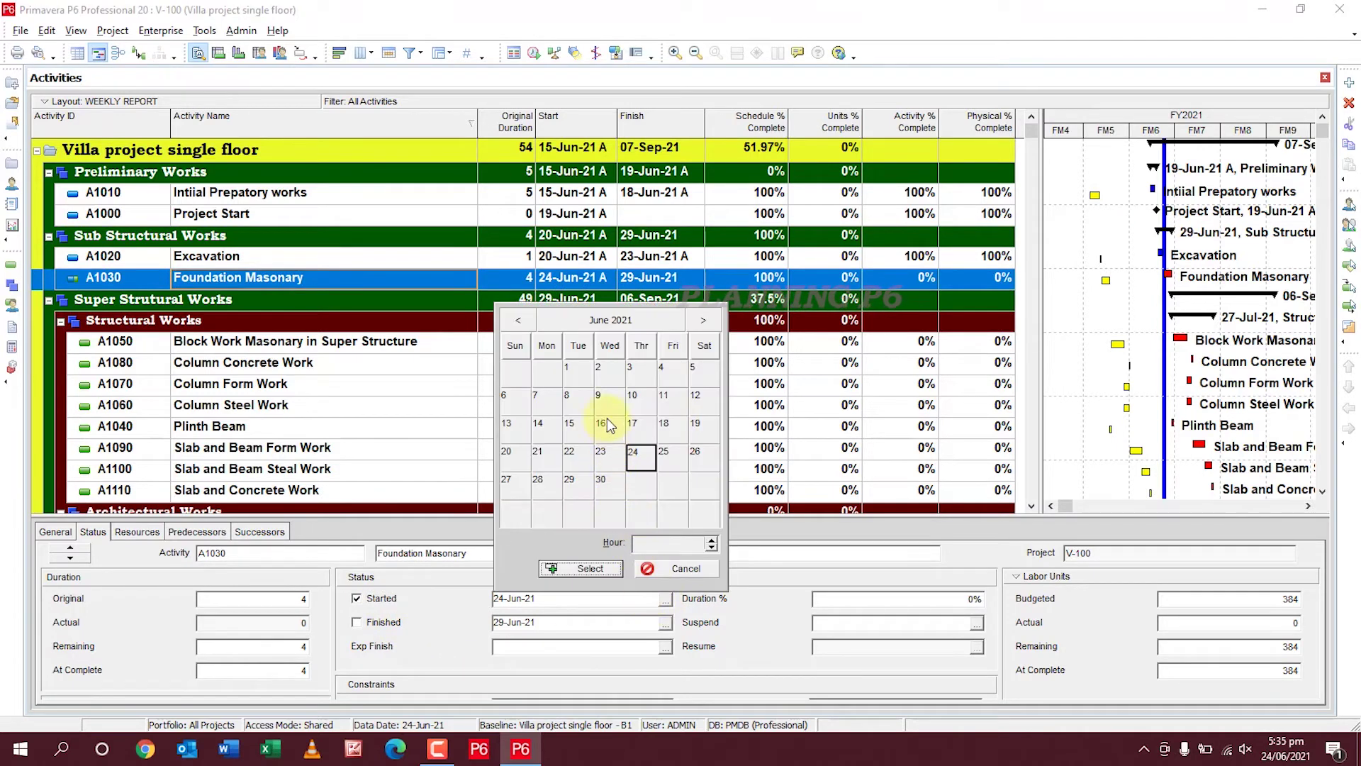
left_click(686, 569)
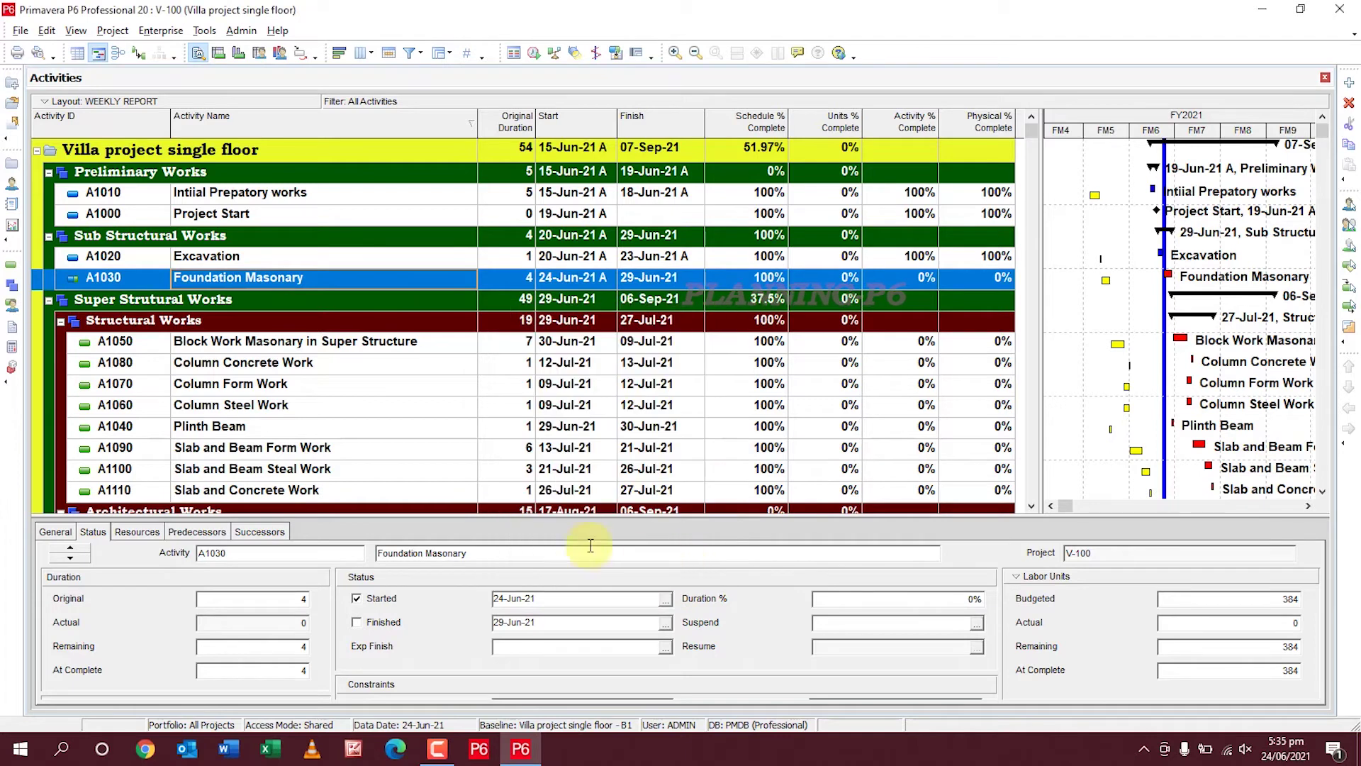
left_click(55, 531)
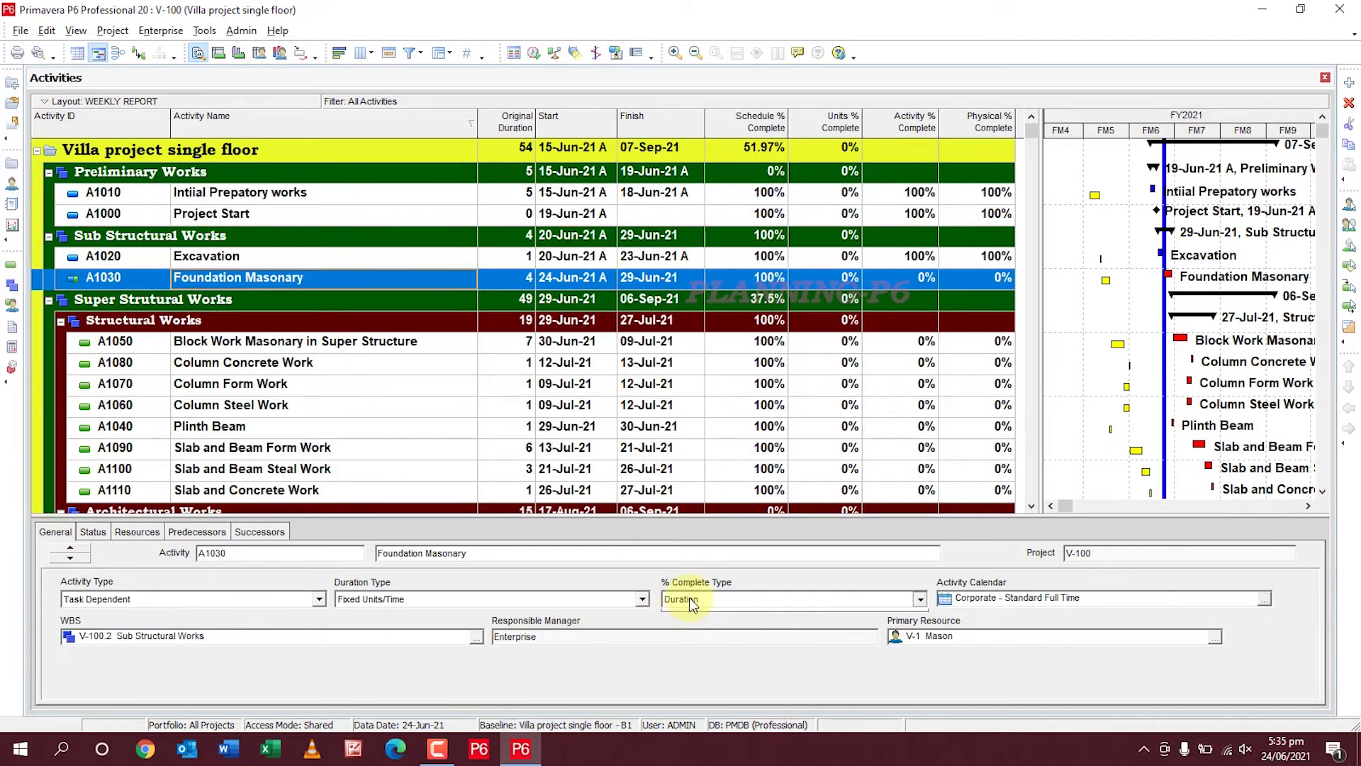
left_click(682, 599)
left_click(687, 627)
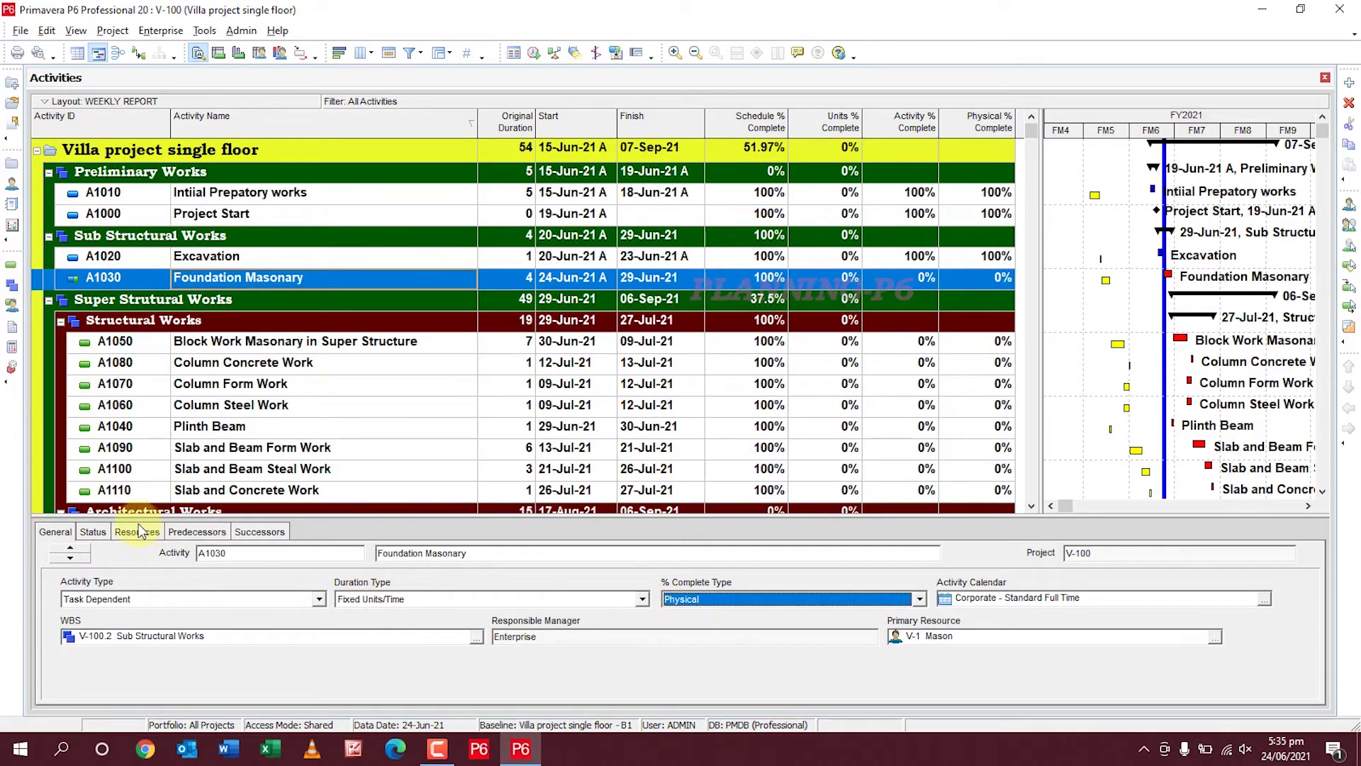
left_click(92, 532)
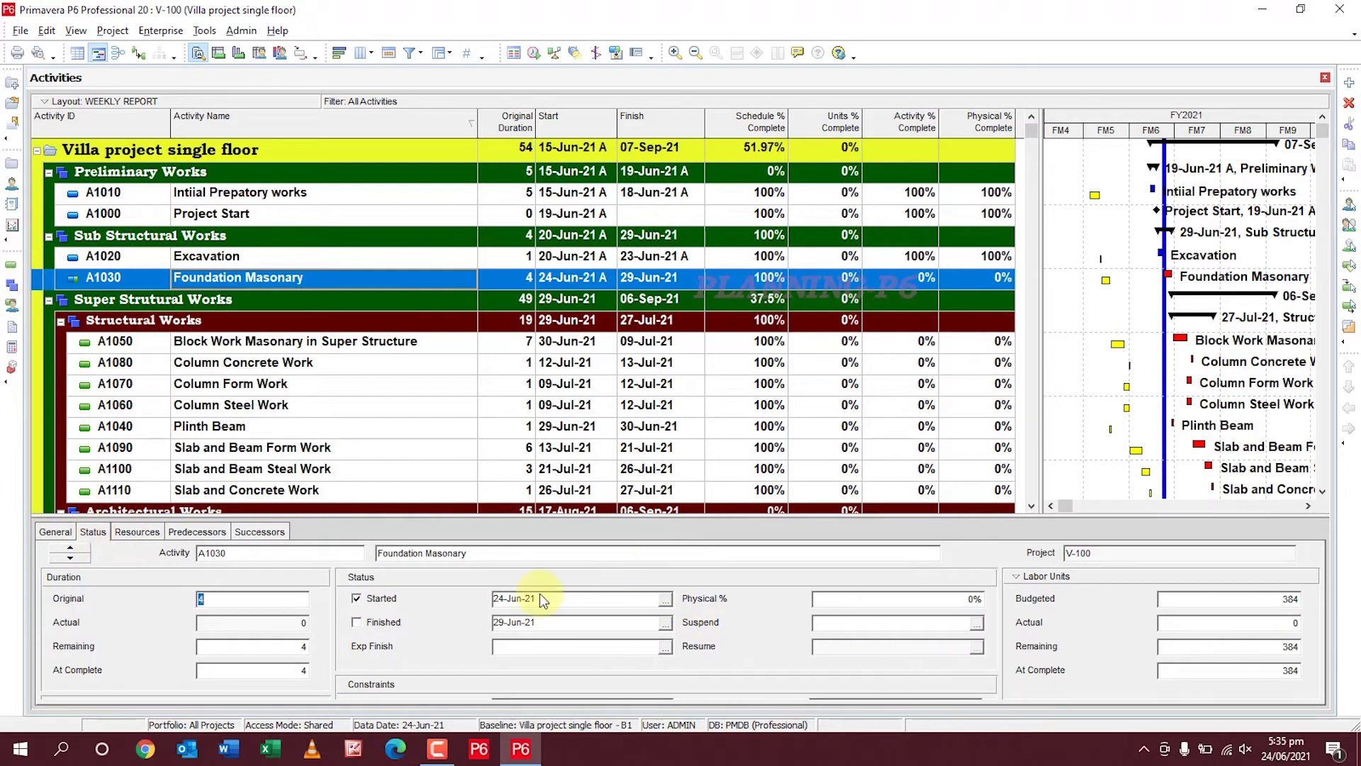
Set A1030's actual start to 23-Jun-21 and its Physical % complete to 50.
left_click(663, 601)
left_click(571, 455)
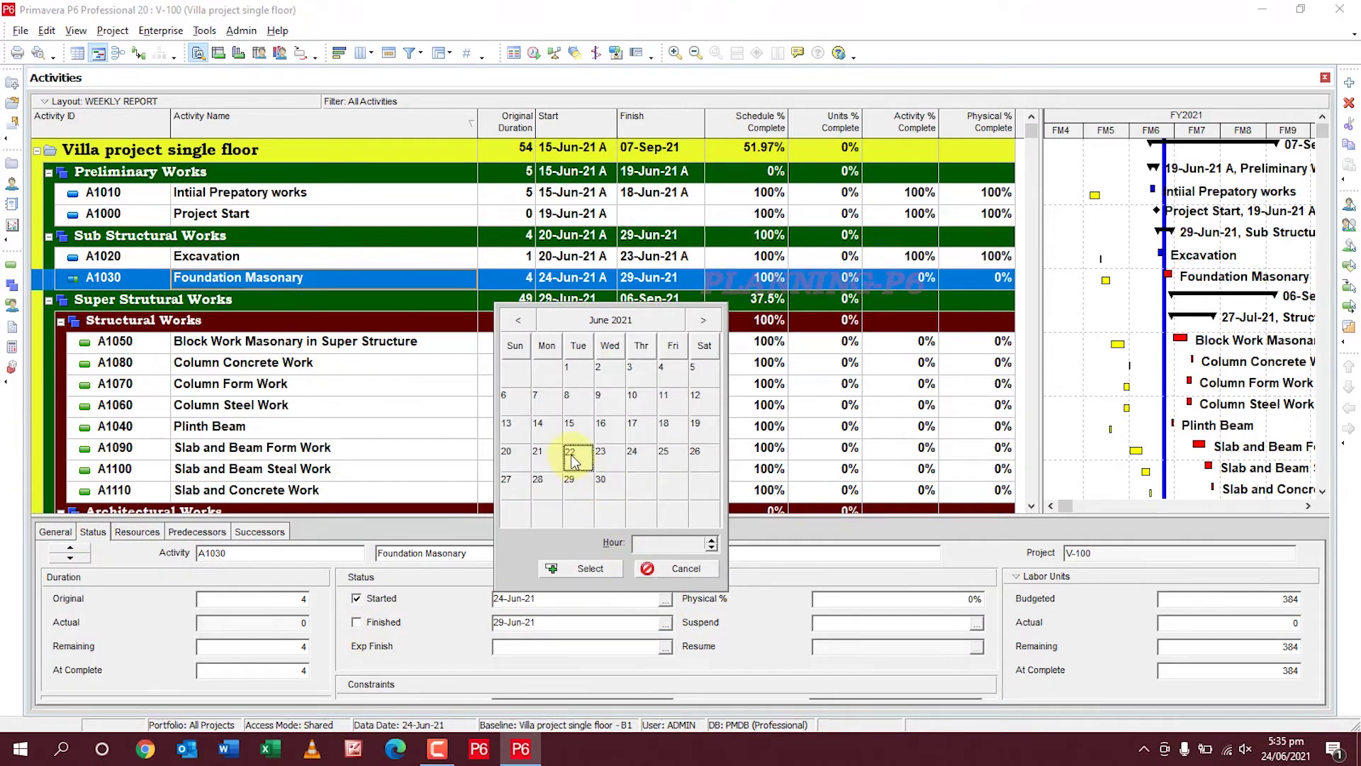
left_click(579, 567)
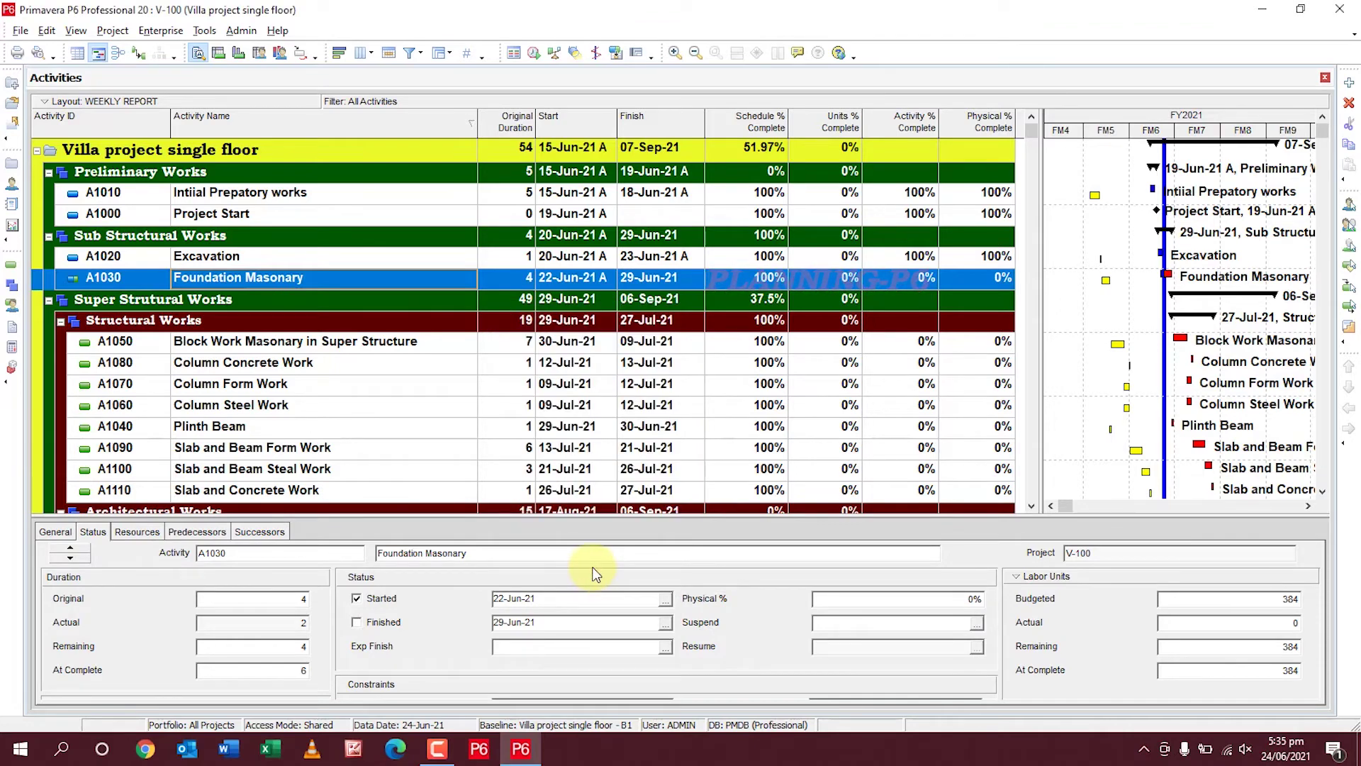
left_click(664, 599)
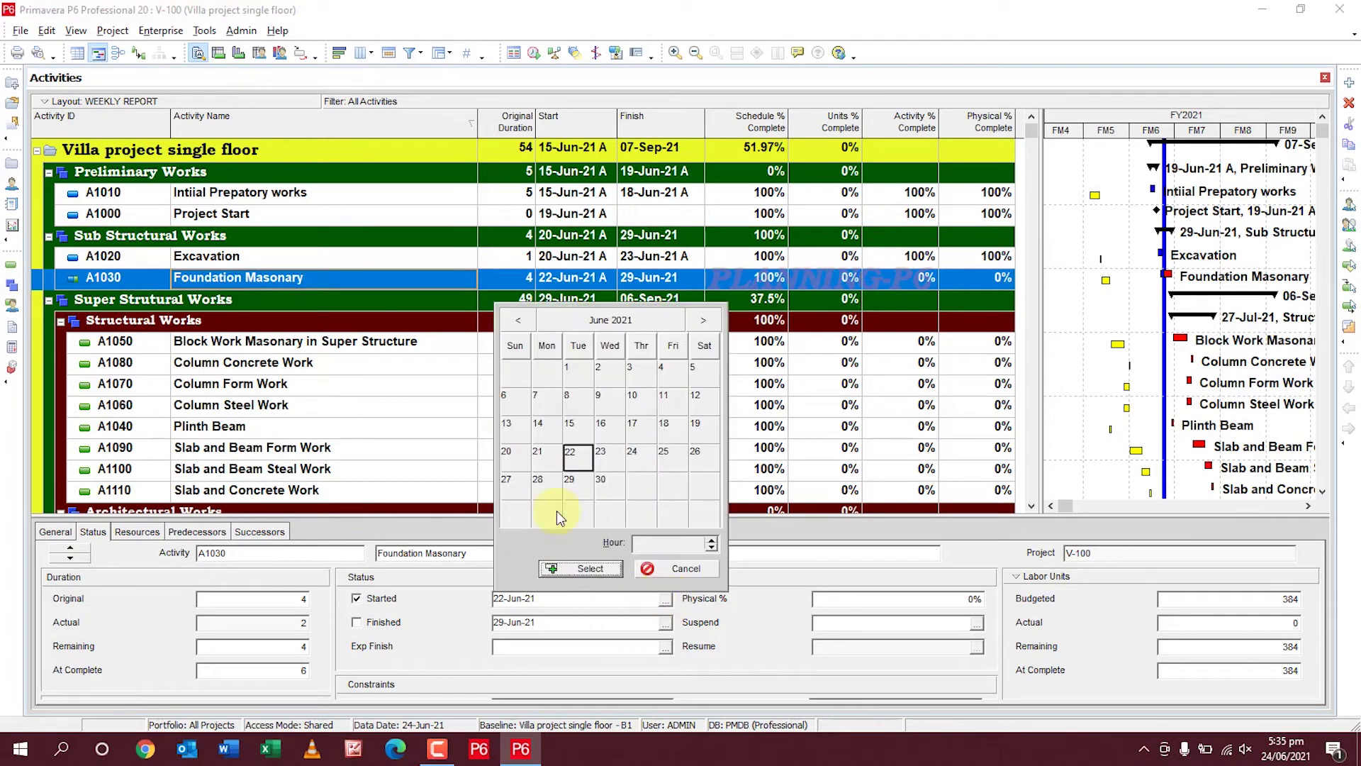
left_click(604, 454)
left_click(588, 568)
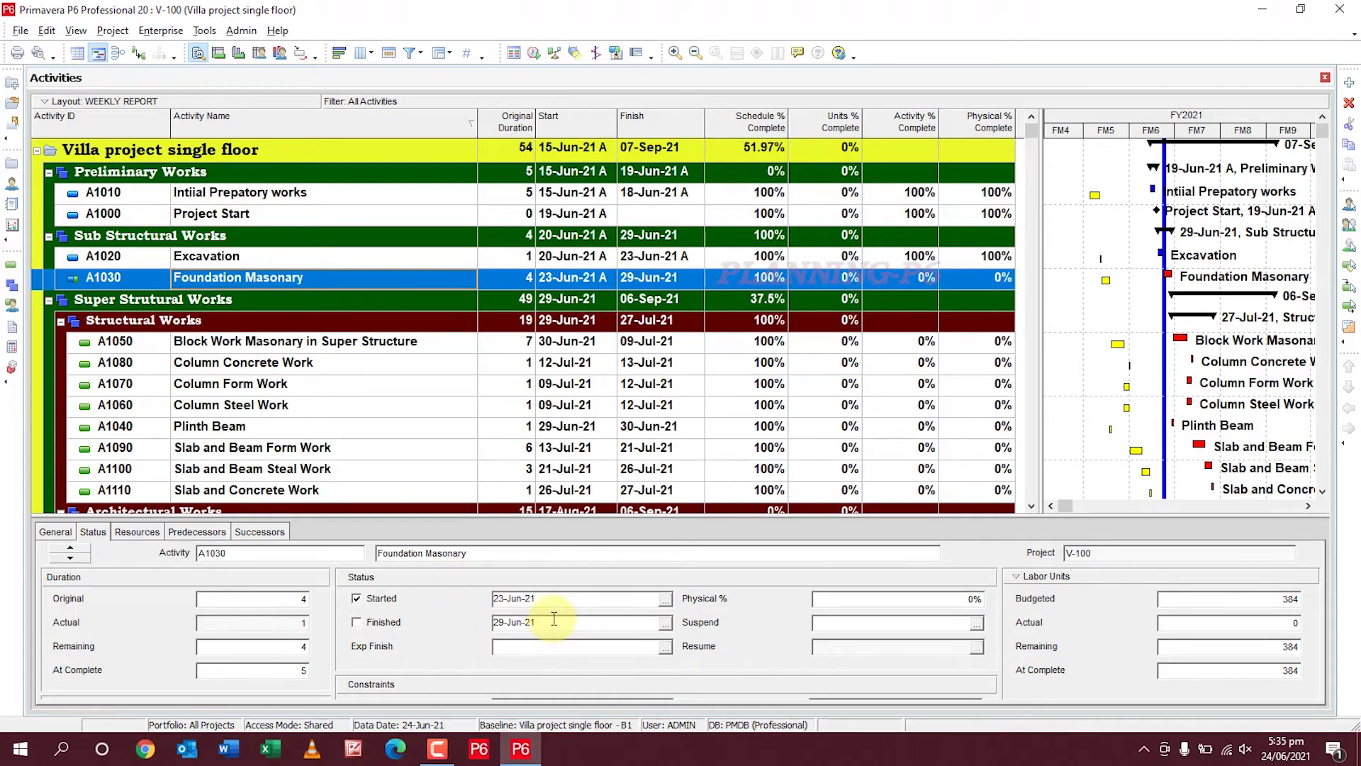
left_click(953, 598)
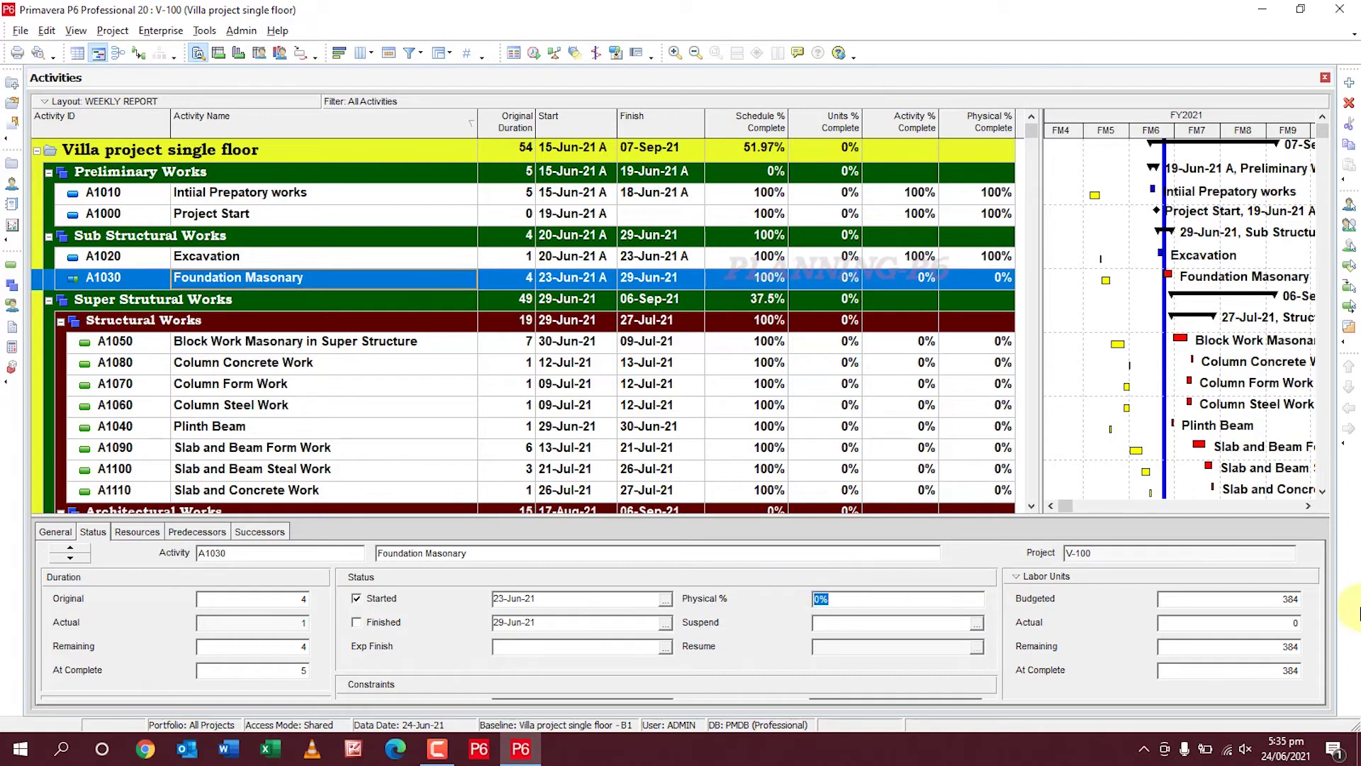
type("5")
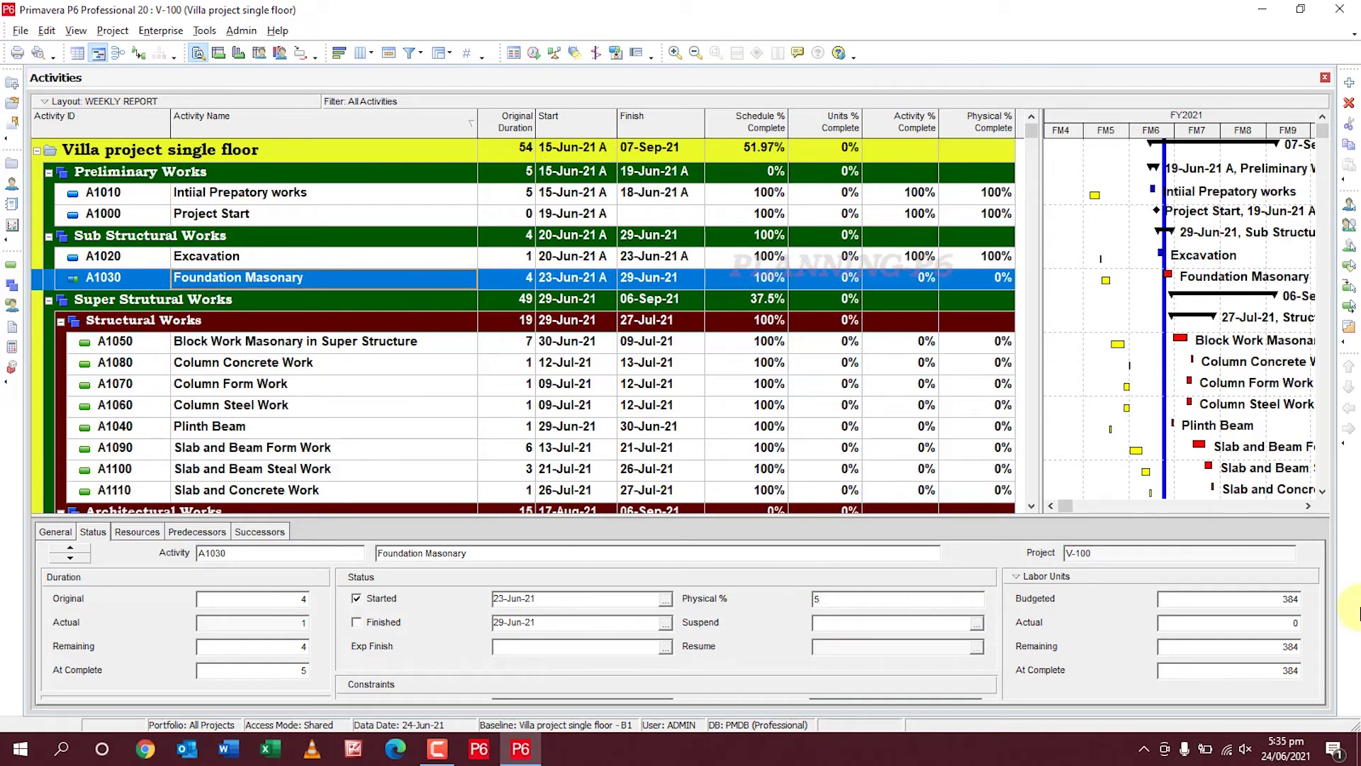
type("0")
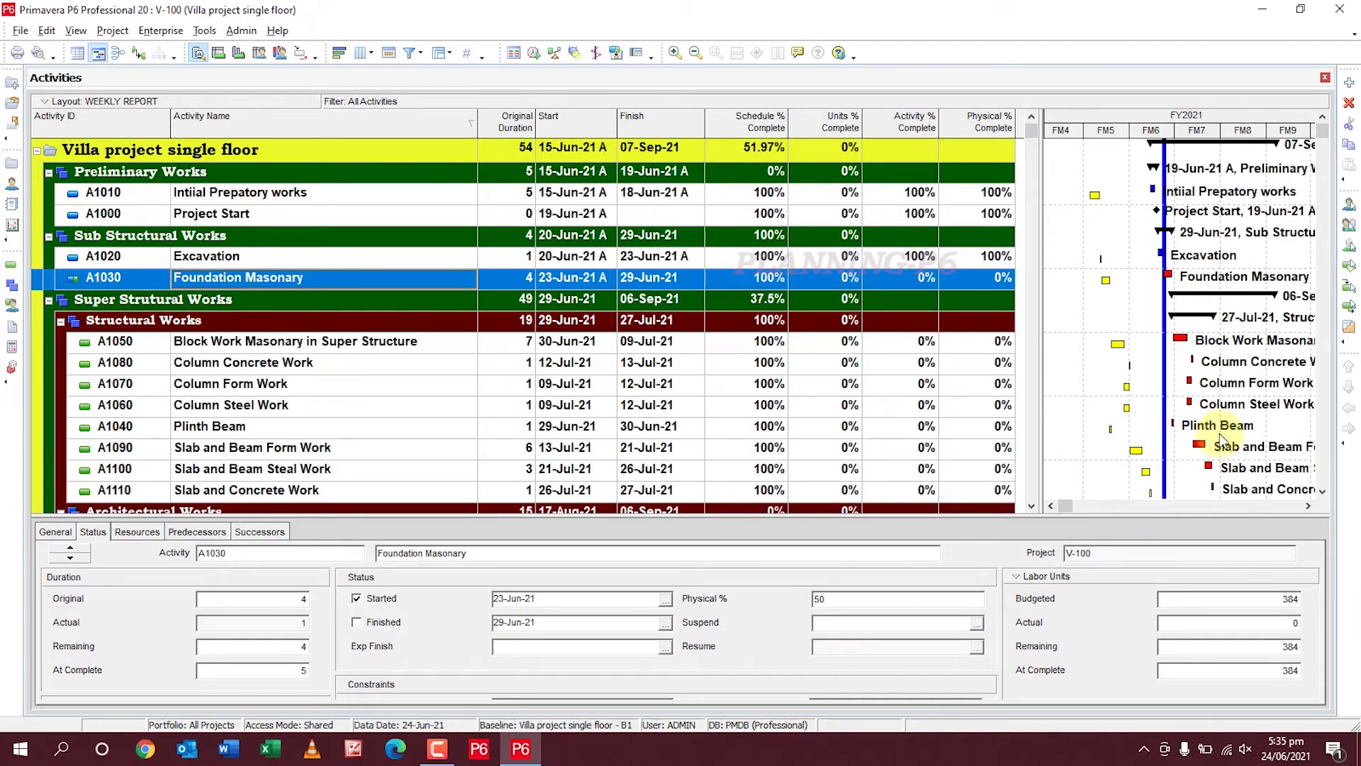
left_click(850, 363)
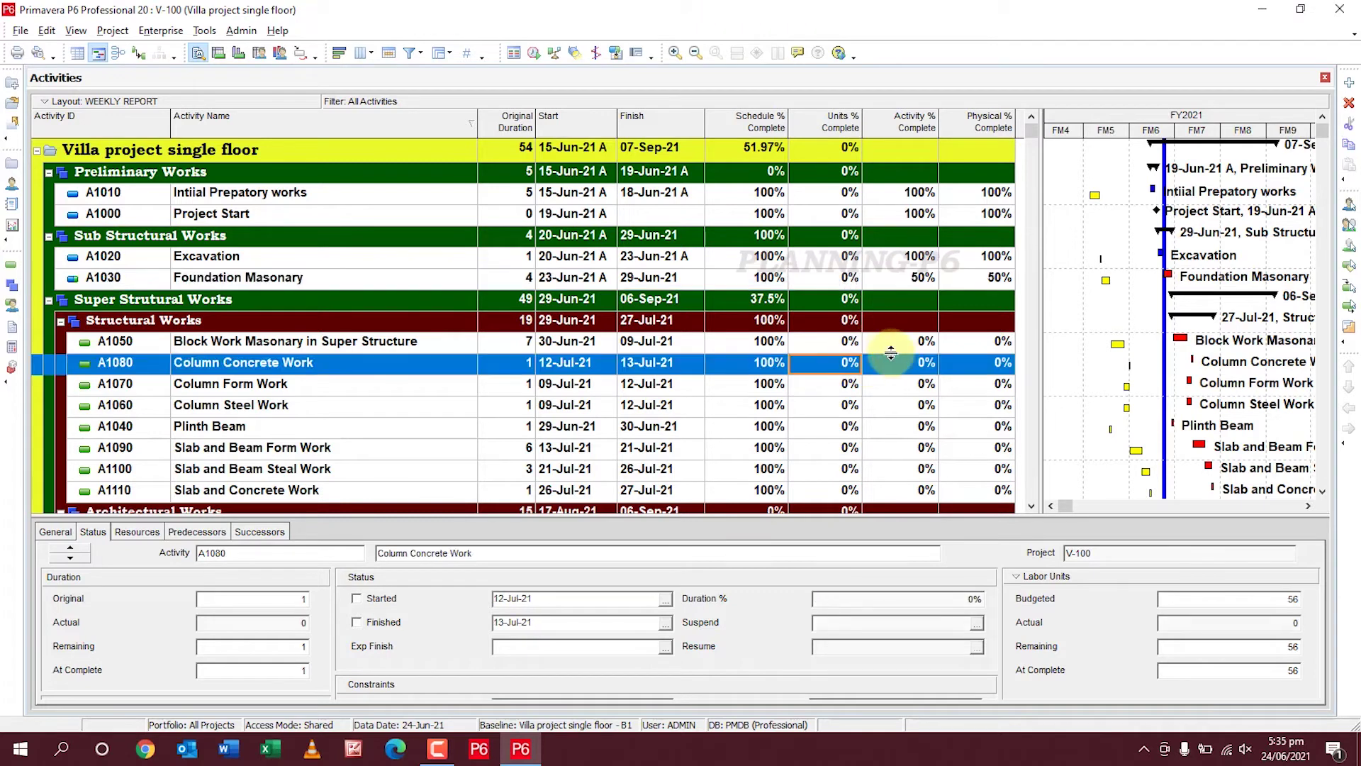
left_click(989, 282)
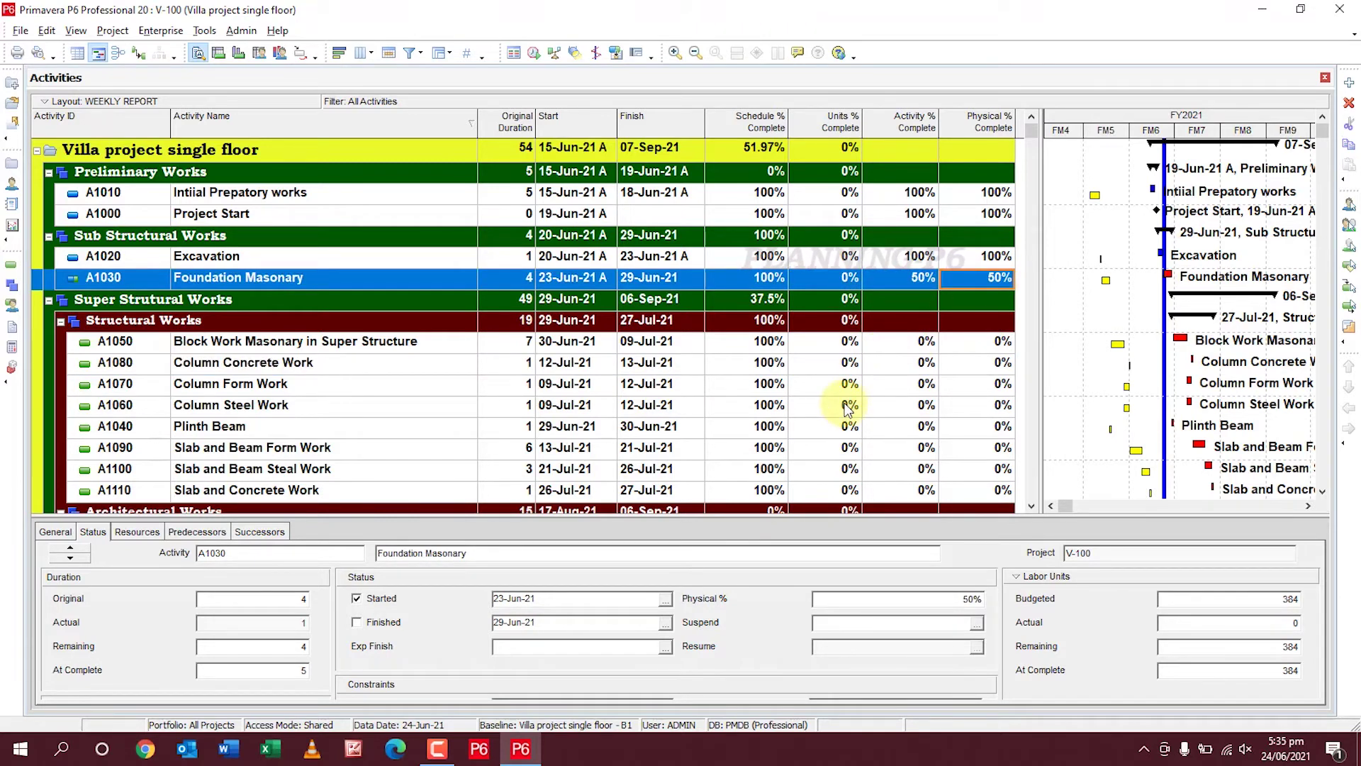
scroll(848, 408, "down", 1)
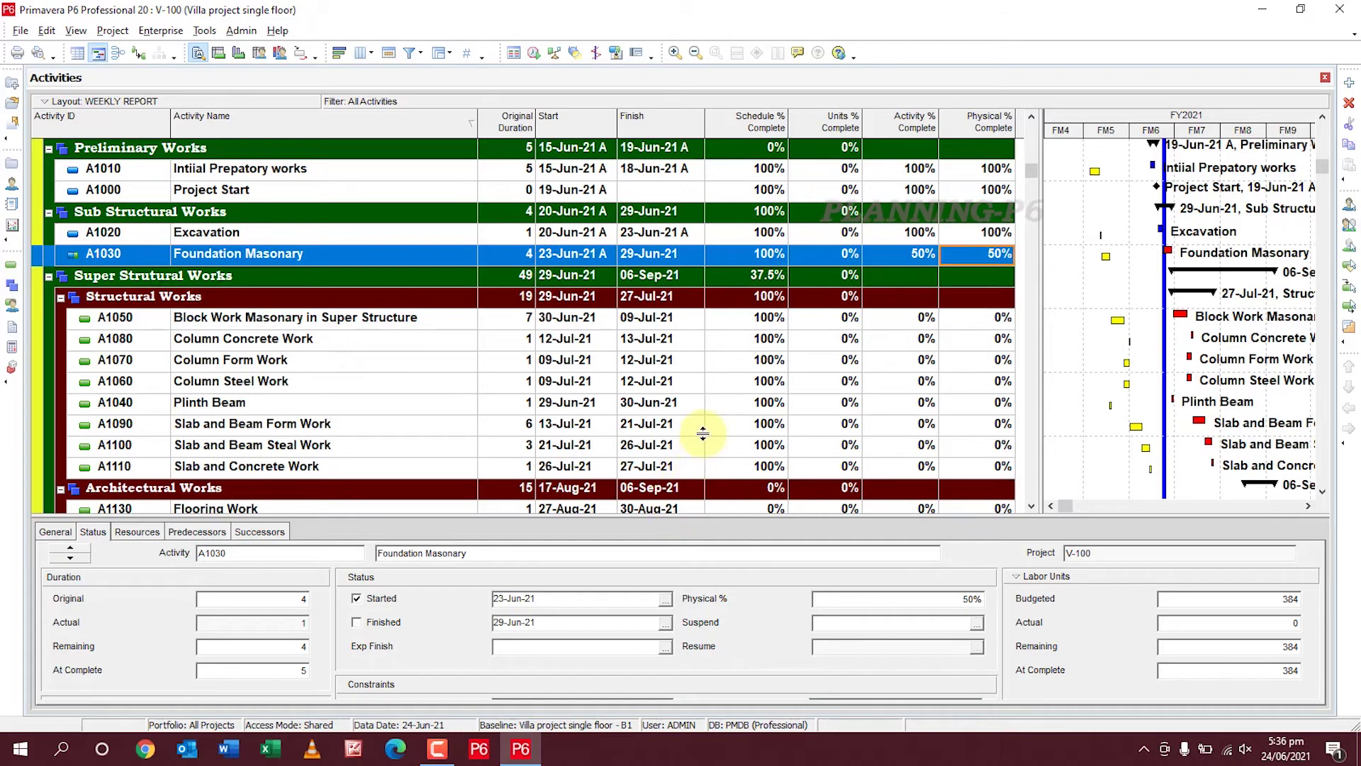
scroll(705, 468, "up", 1)
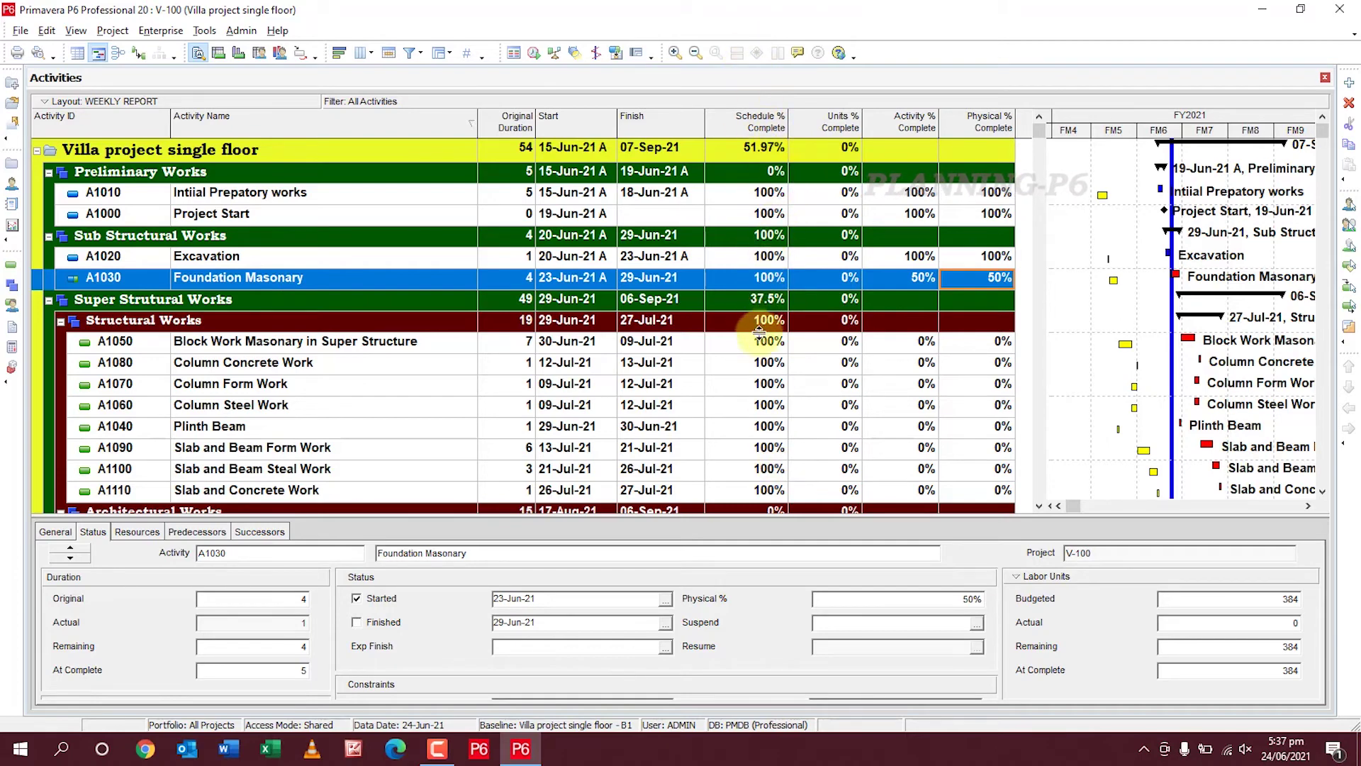
Switch Foundation Masonary (A1030) to the Units percent complete type and enter 50 in Units %.
left_click(55, 533)
left_click(709, 601)
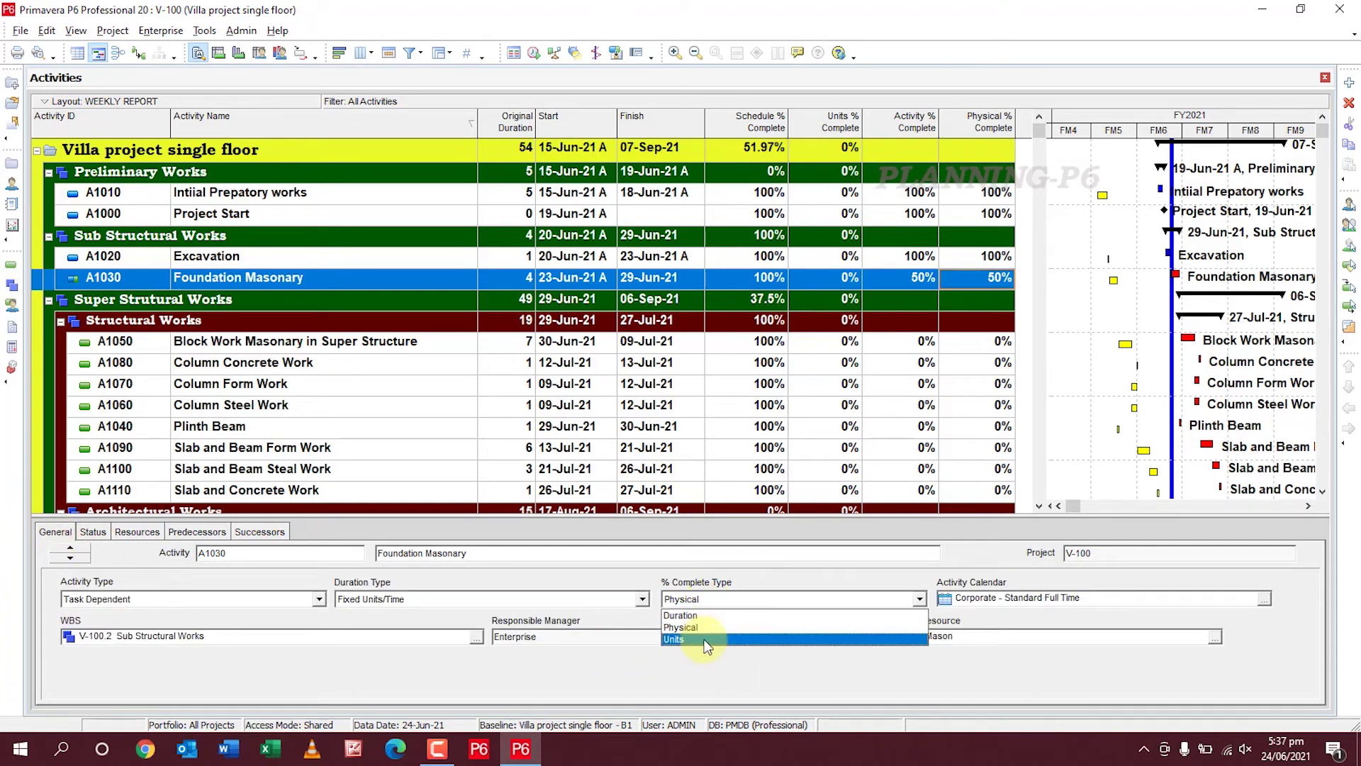
left_click(694, 623)
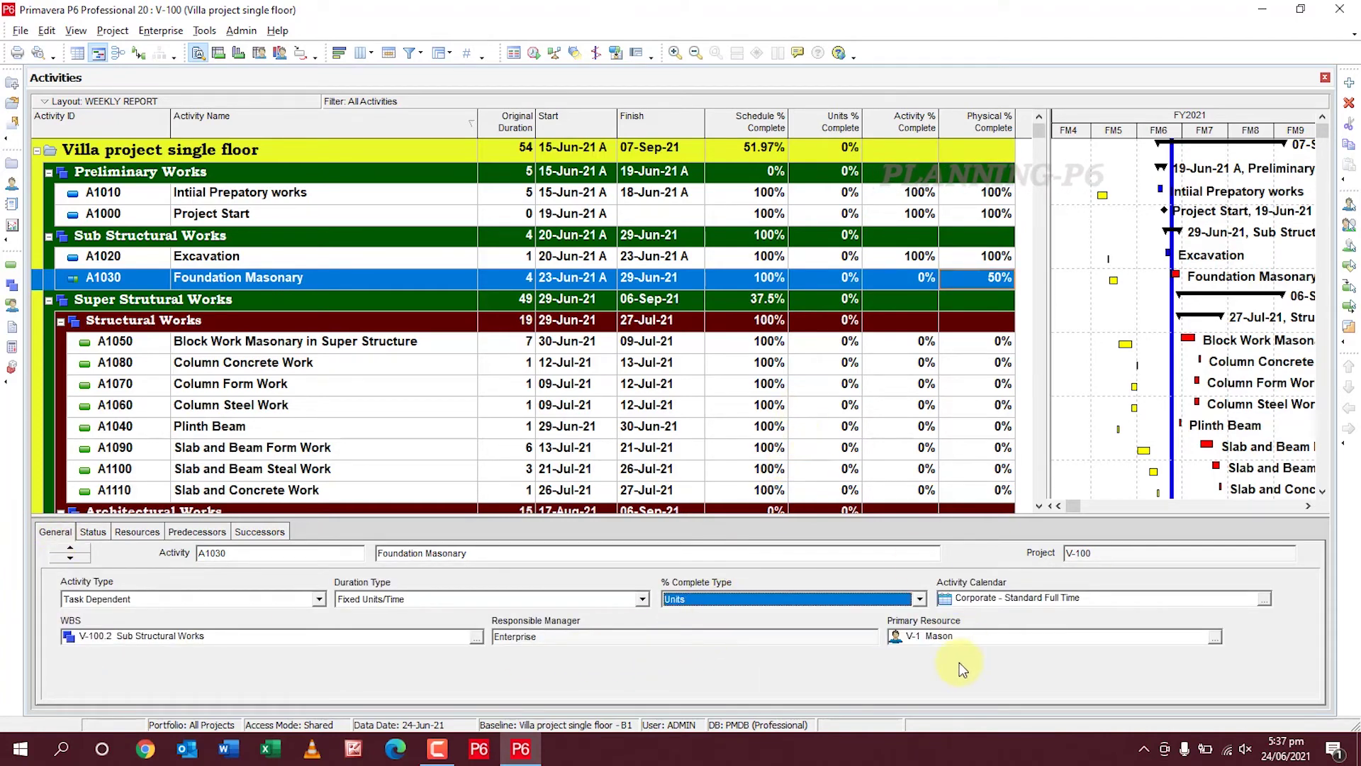
left_click(93, 532)
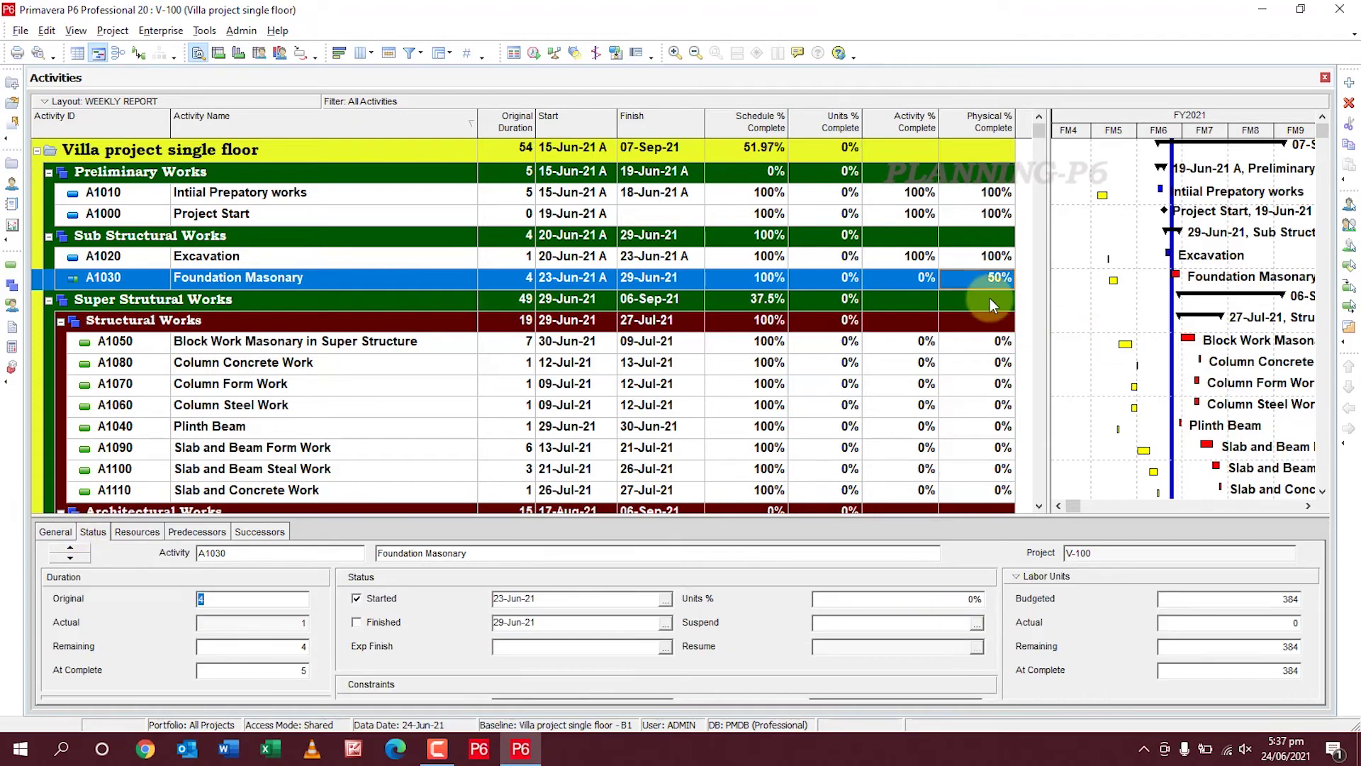
left_click_drag(913, 600, 820, 599)
type("50")
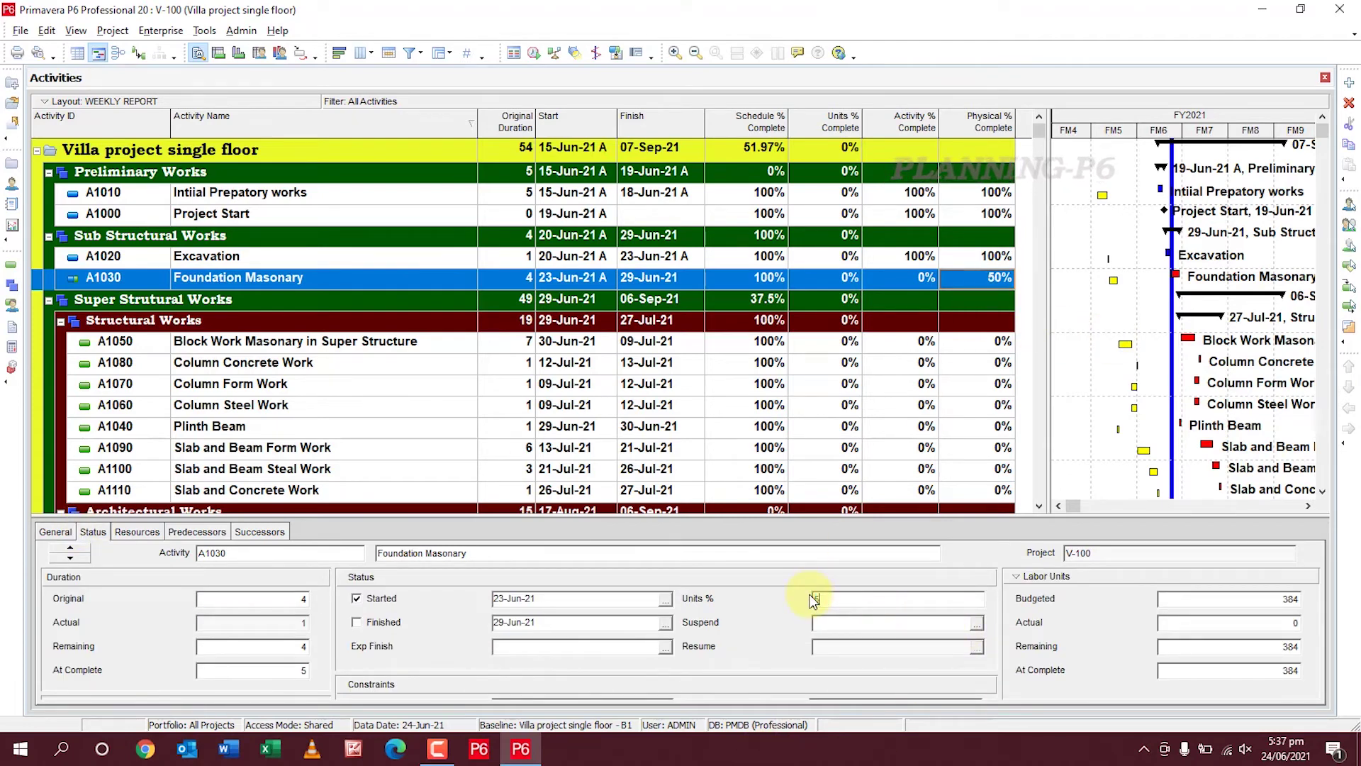
key("Return")
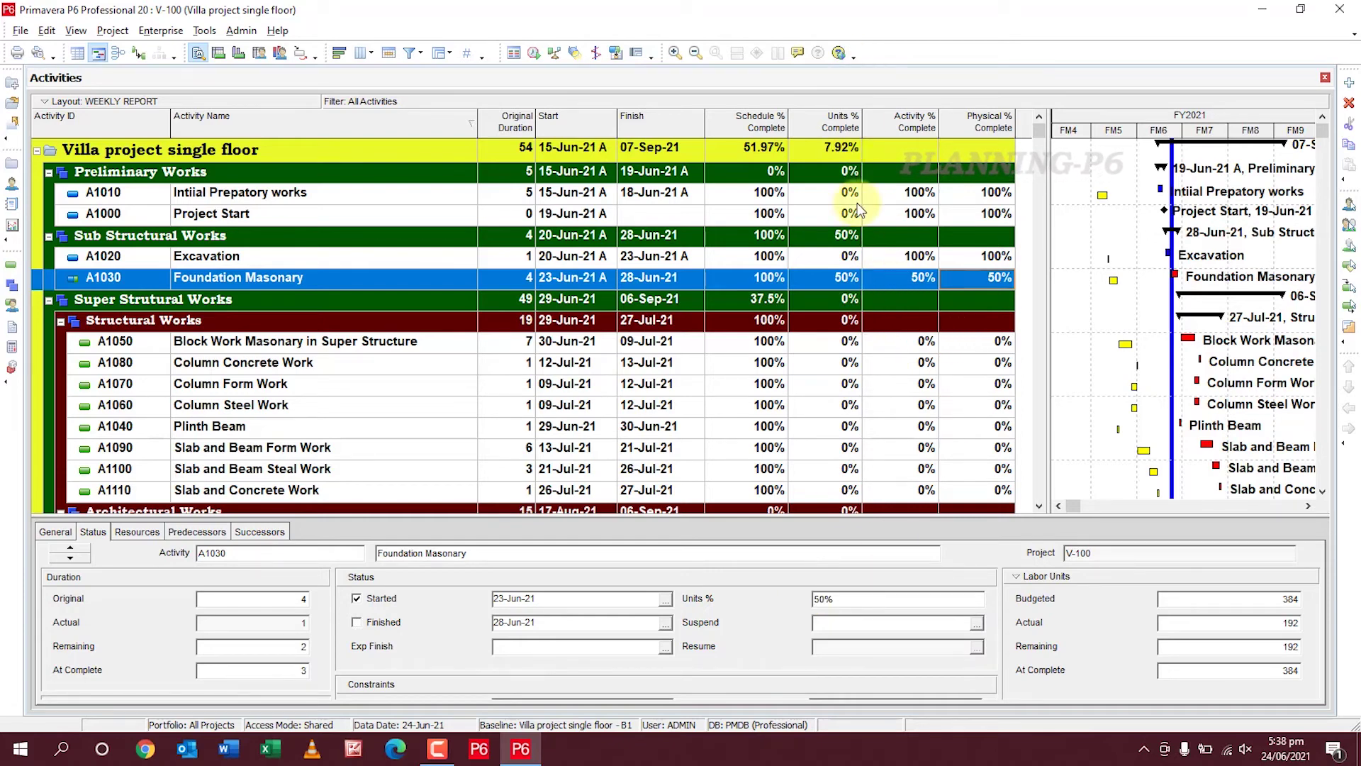
Set Excavation (A1020) percent complete type to Units.
left_click(840, 263)
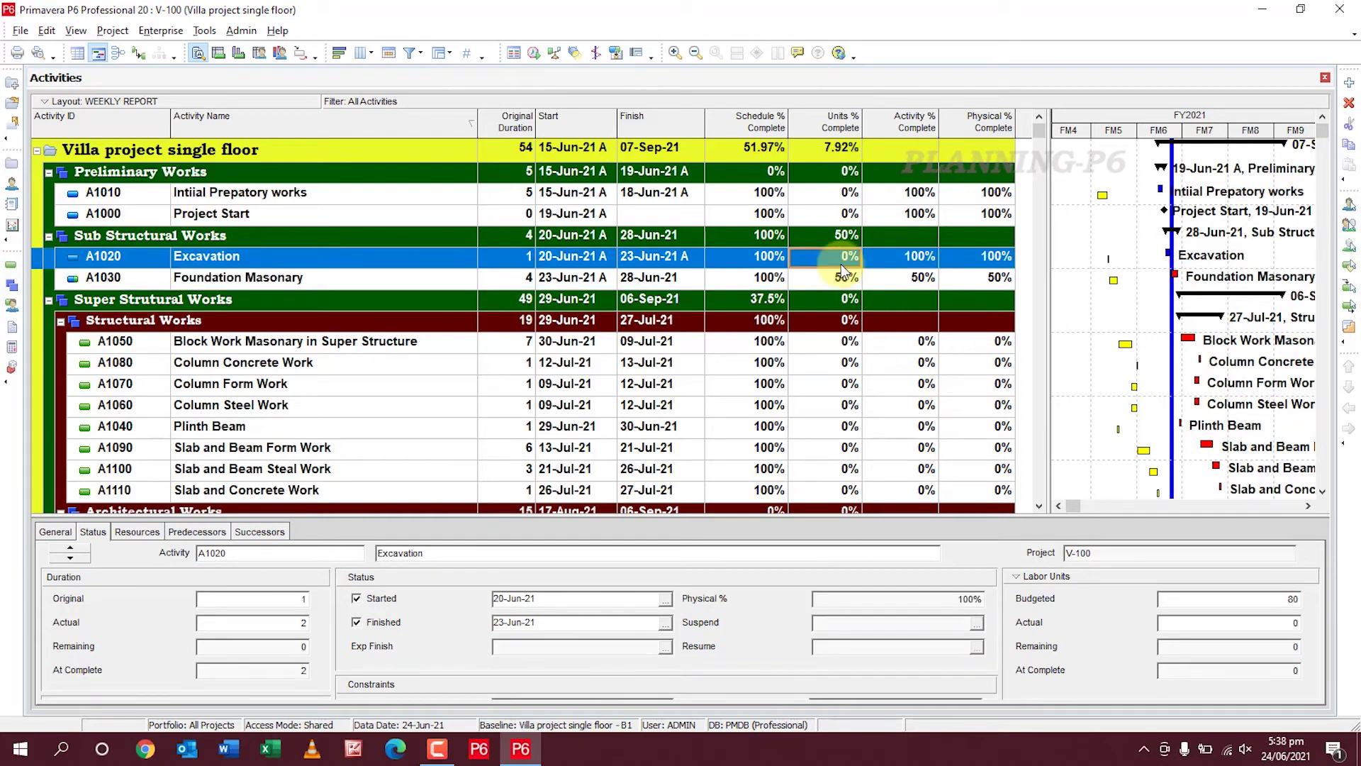
left_click(55, 533)
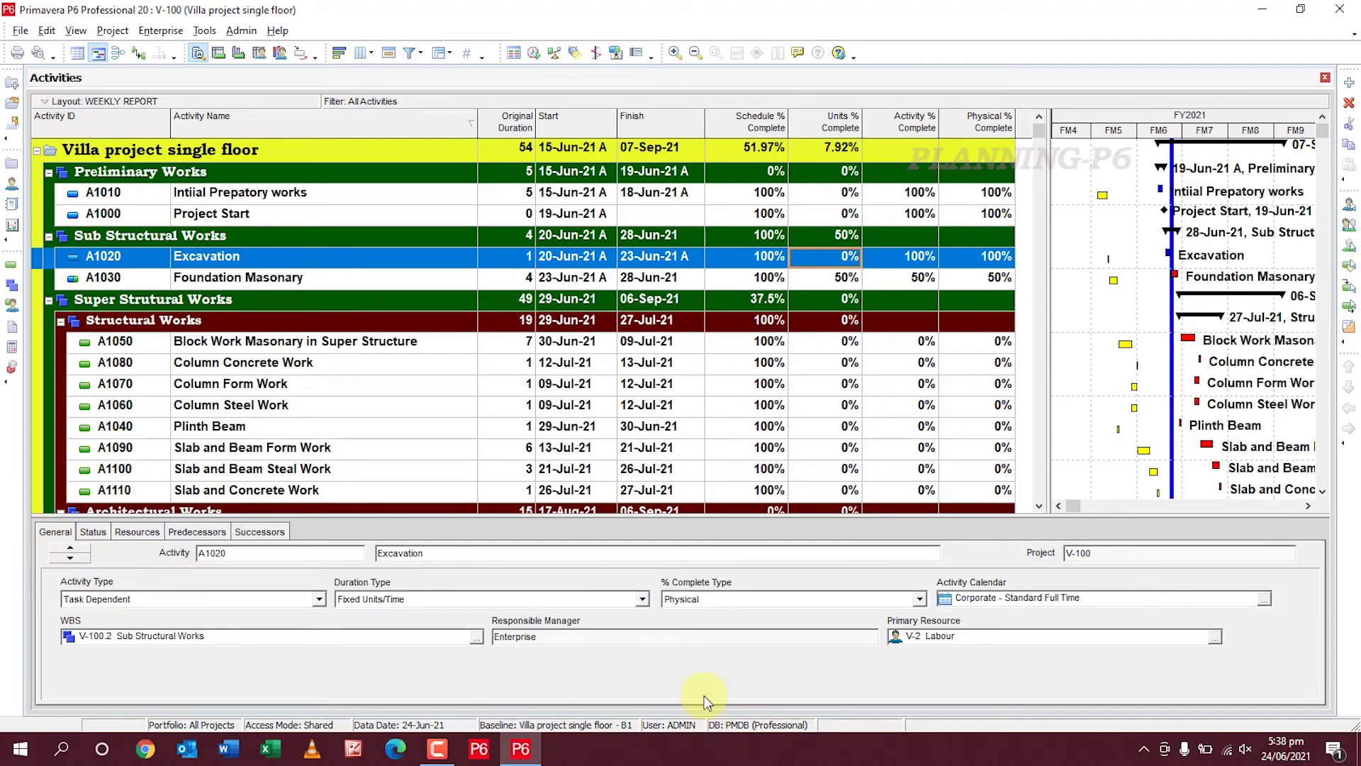
left_click(730, 599)
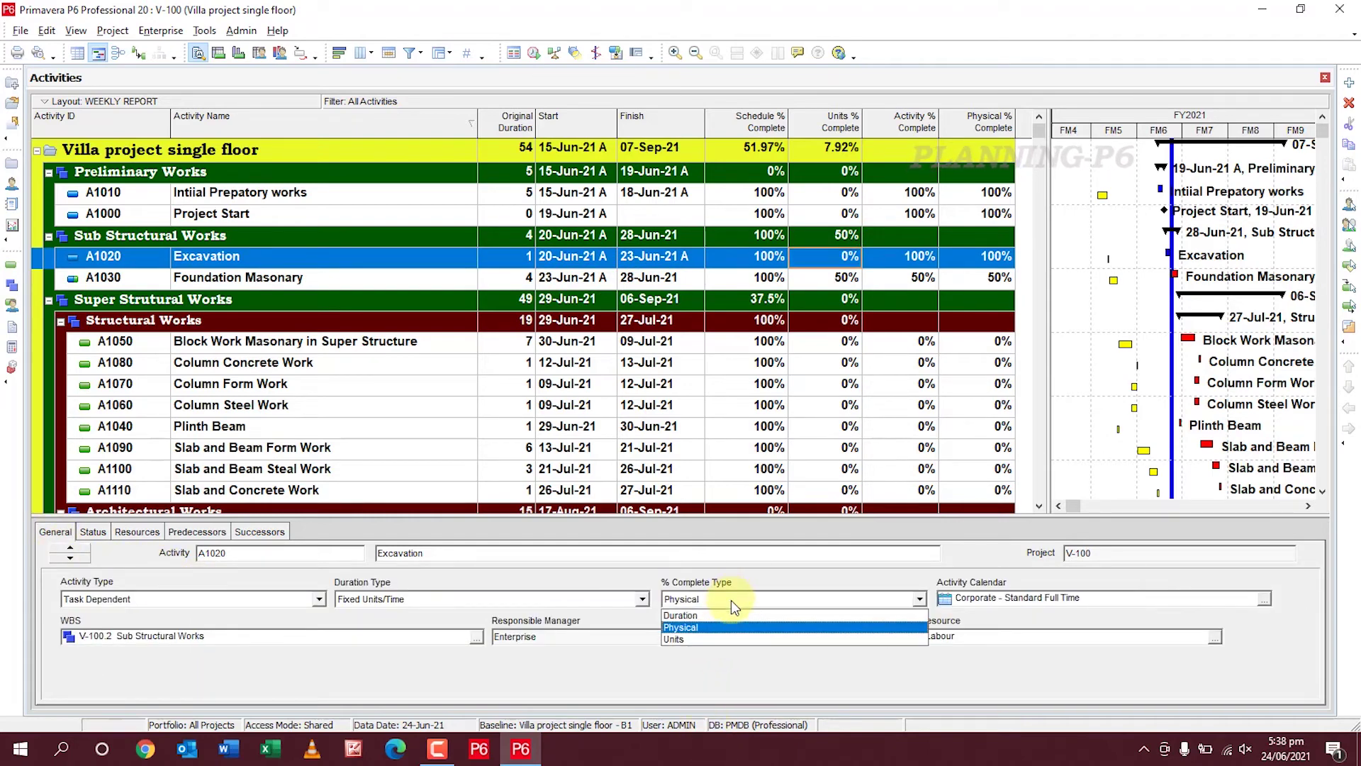
left_click(700, 639)
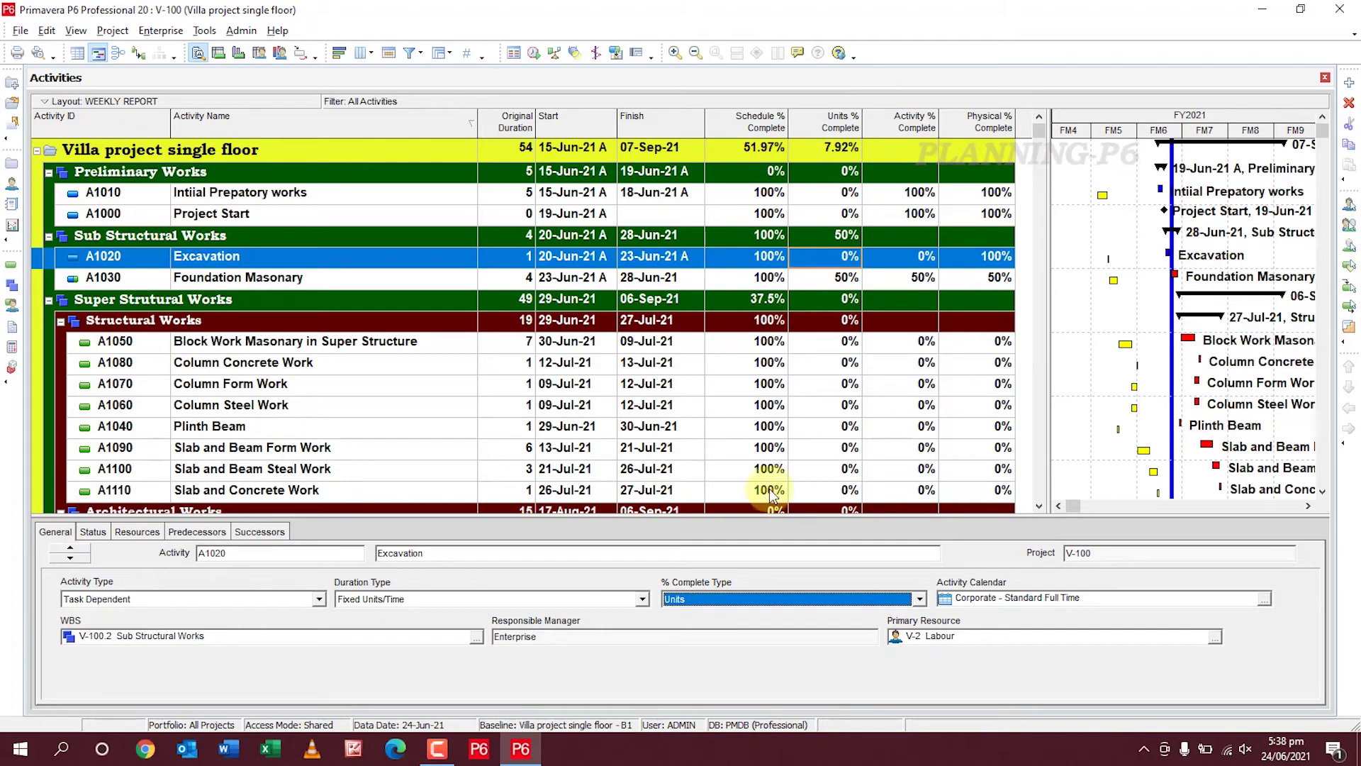
left_click(845, 216)
left_click(842, 257)
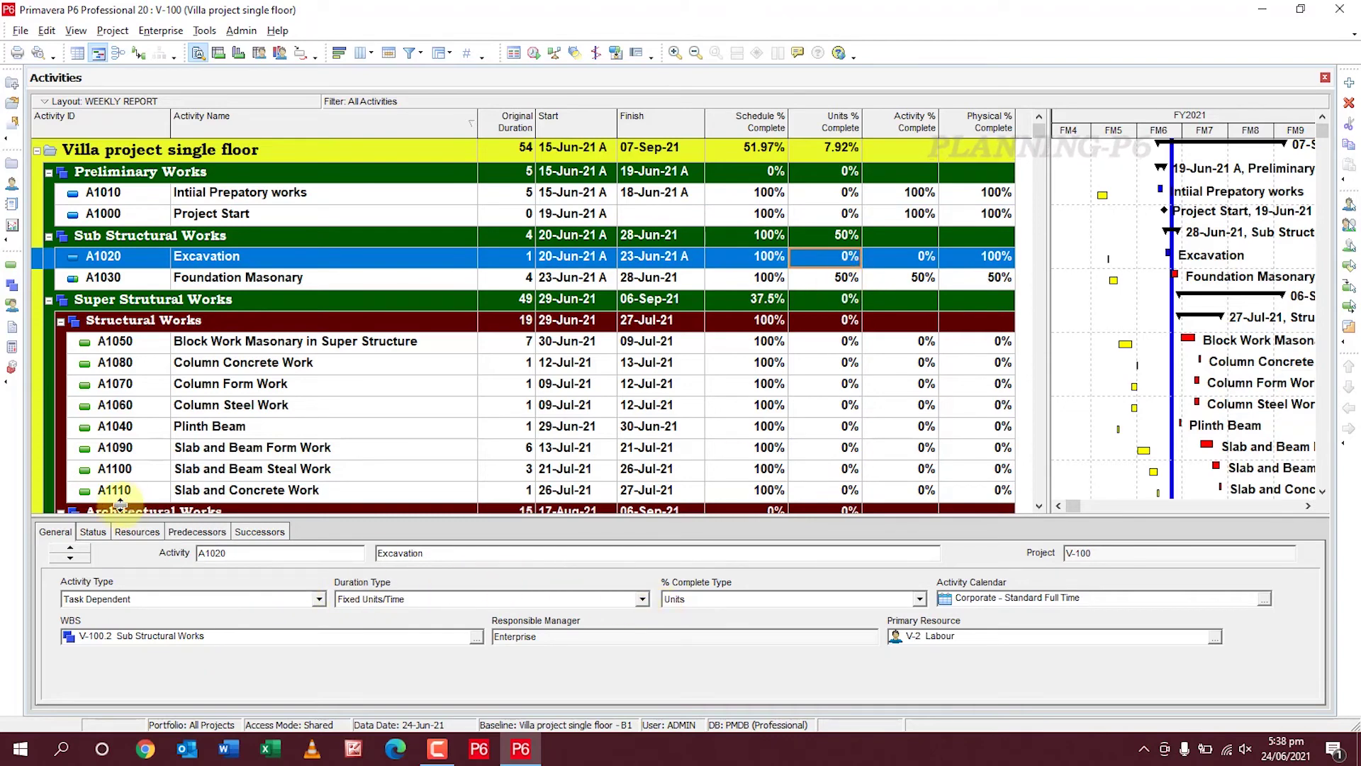
Enter 80 actual labor units for Excavation, bringing it to 100%.
left_click(91, 533)
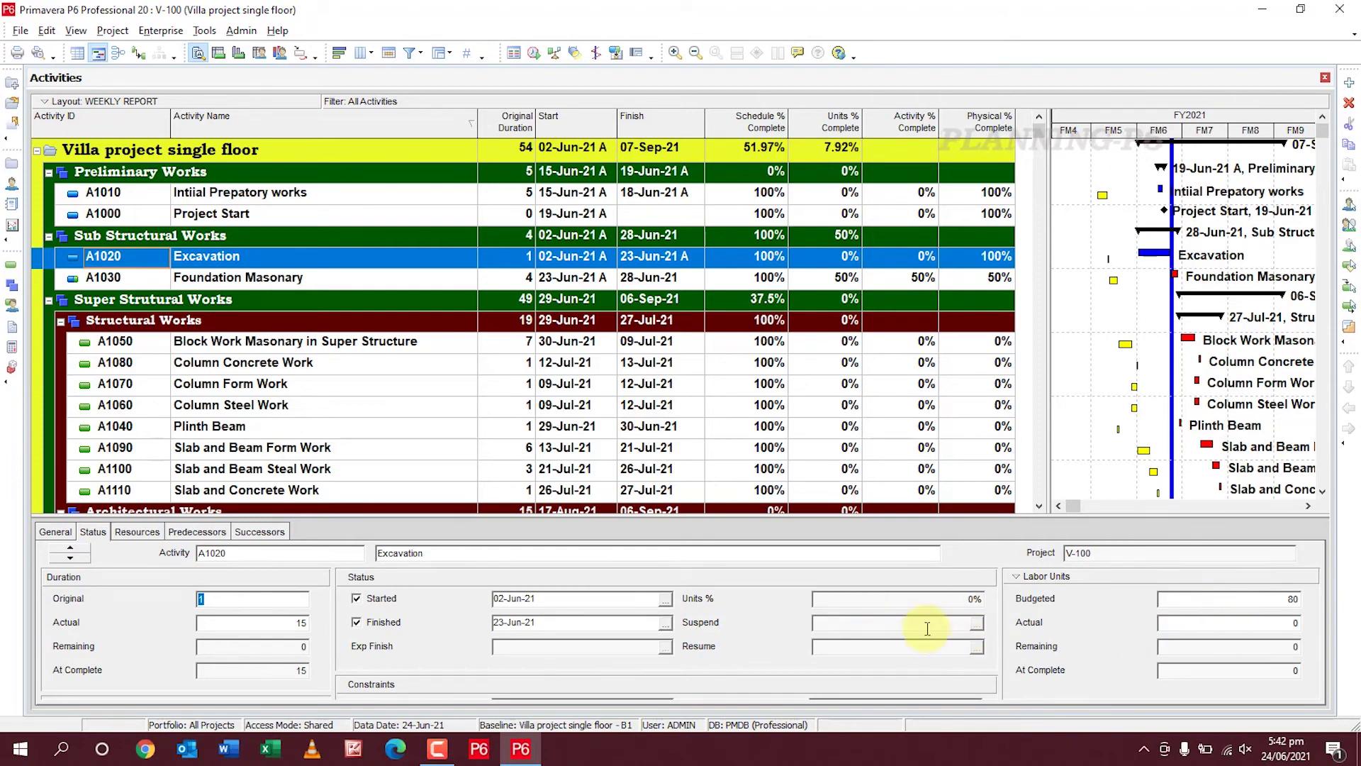
left_click(1268, 628)
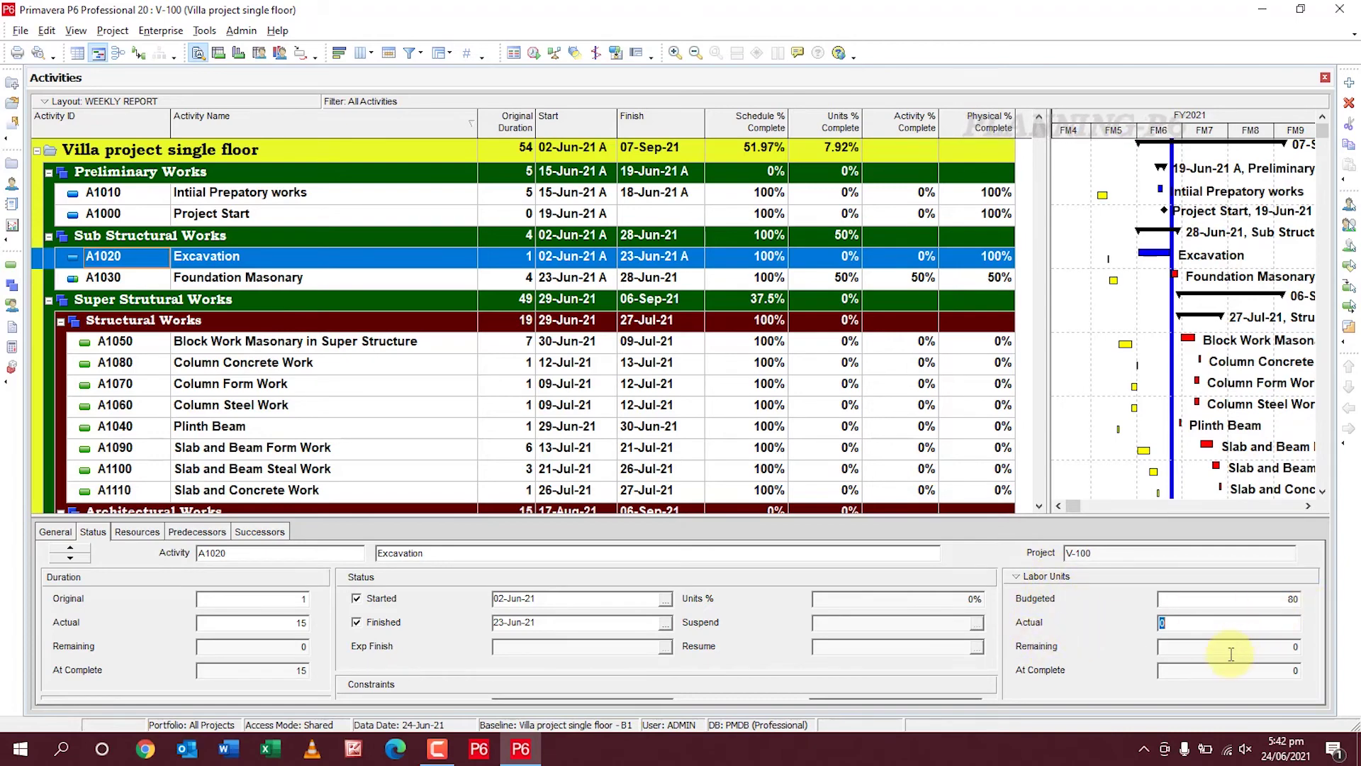
type("80")
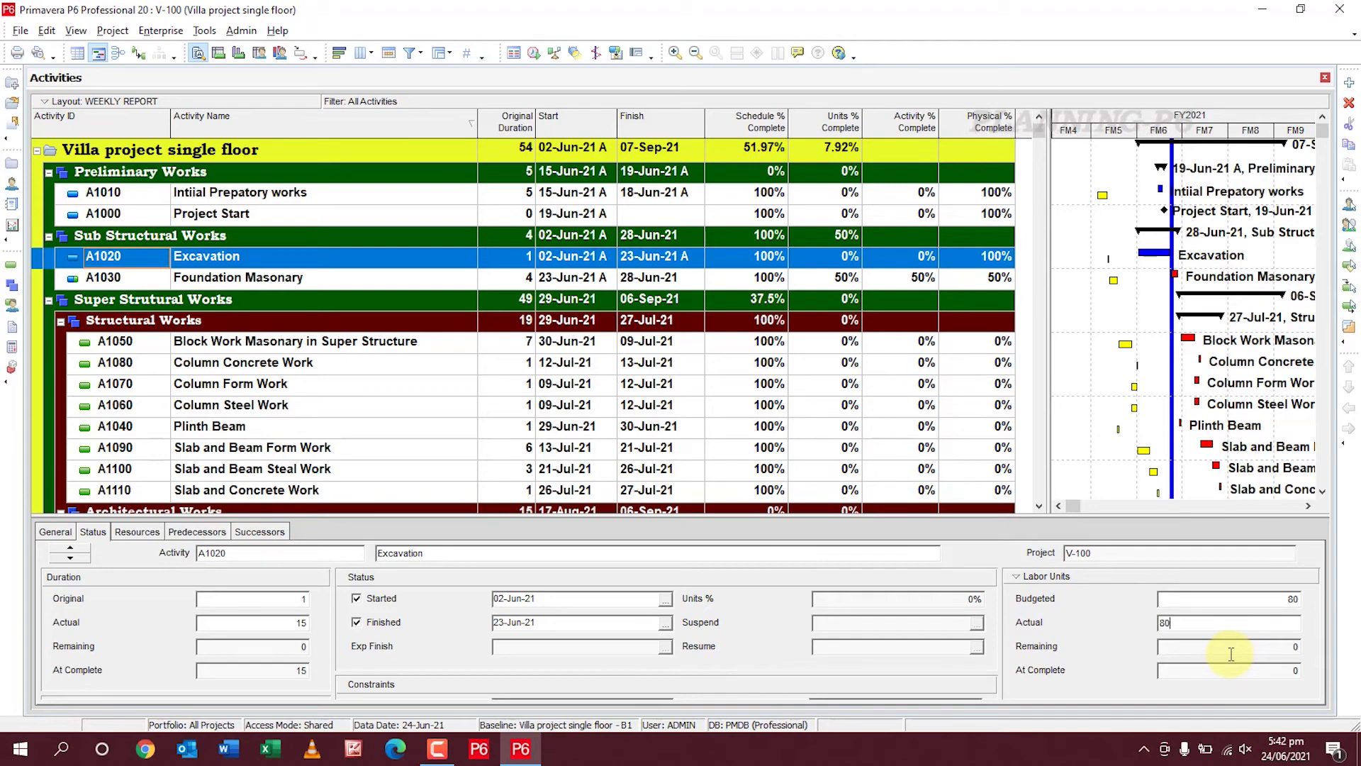
key("Return")
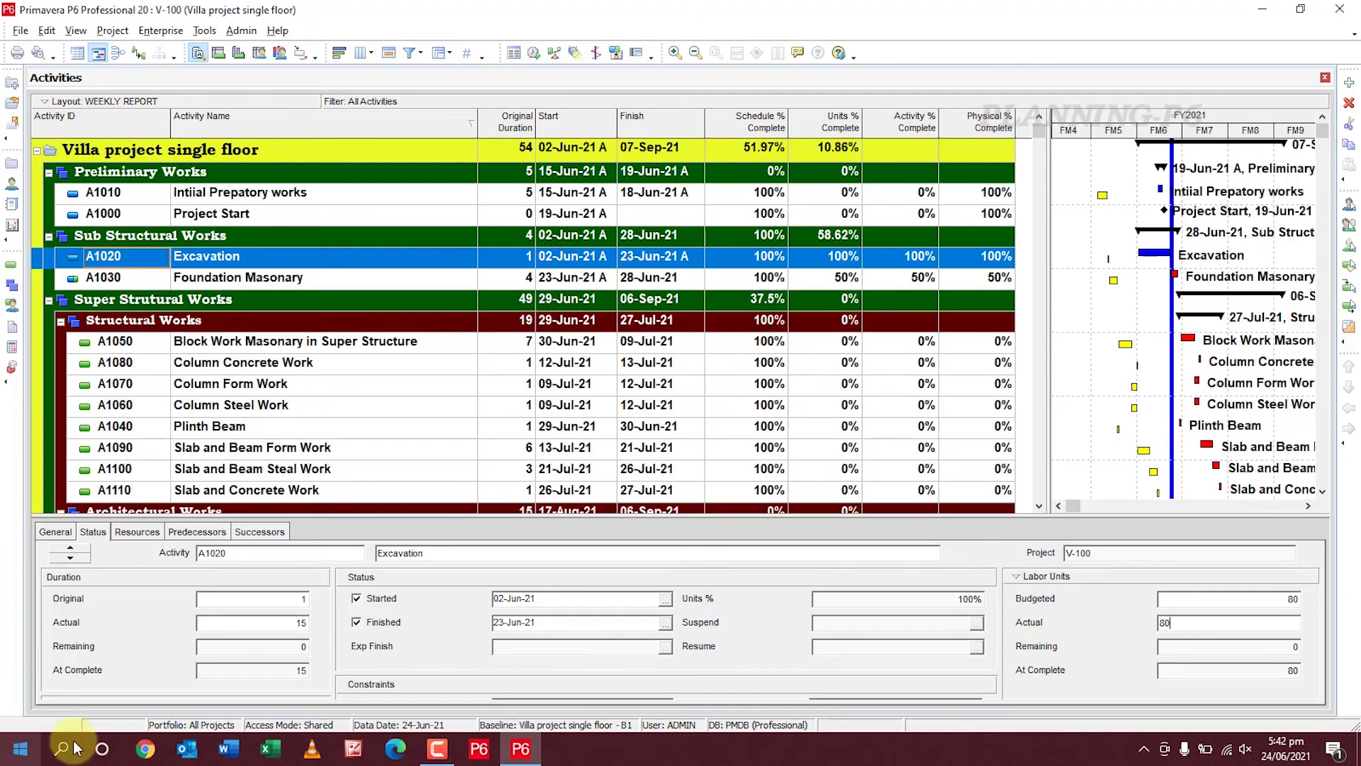
left_click(59, 535)
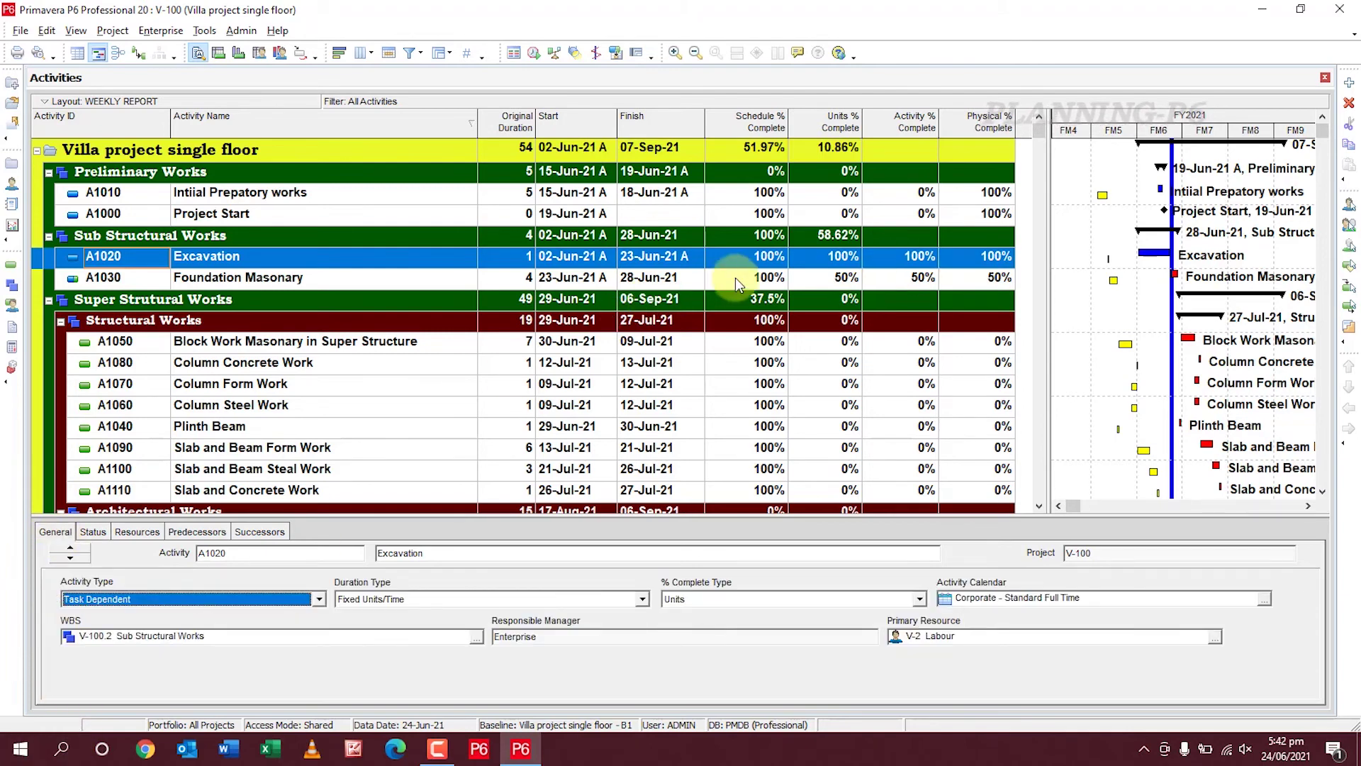
left_click(69, 552)
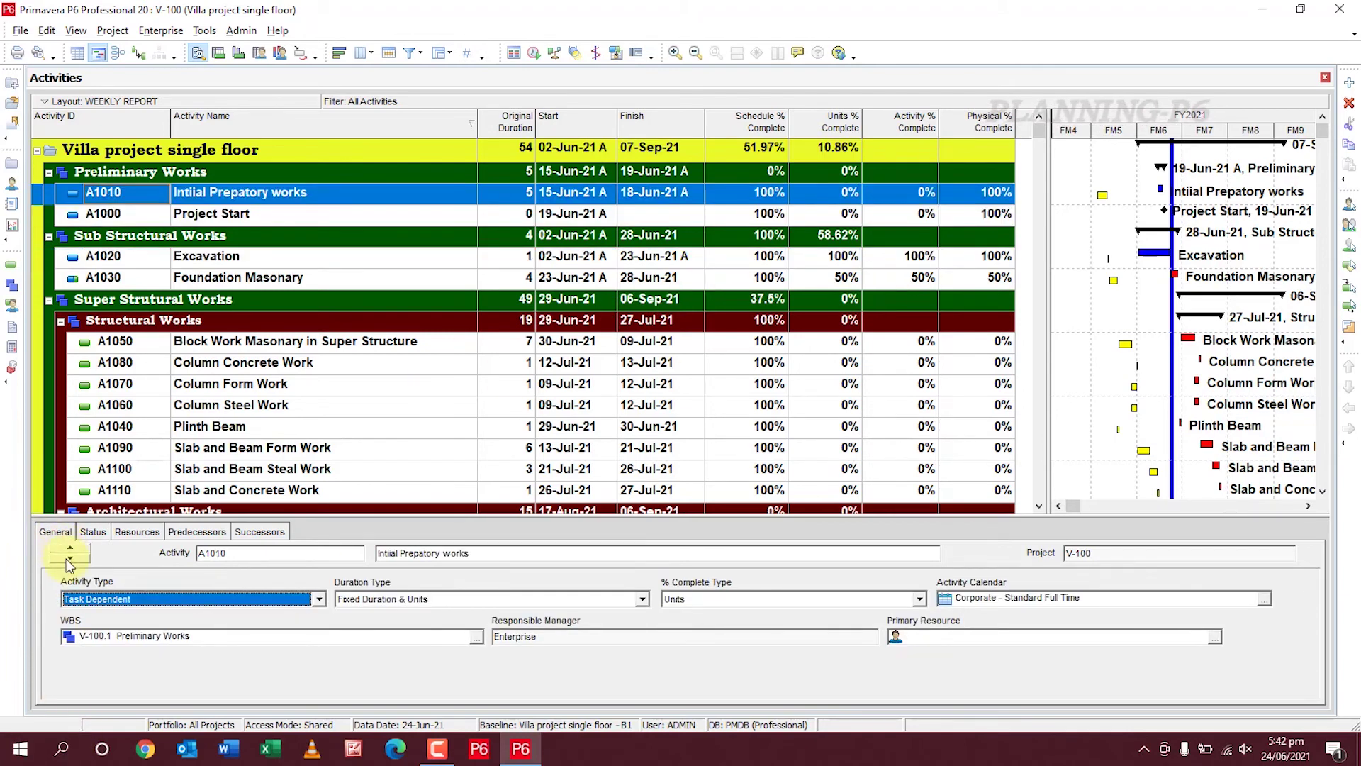
left_click(69, 557)
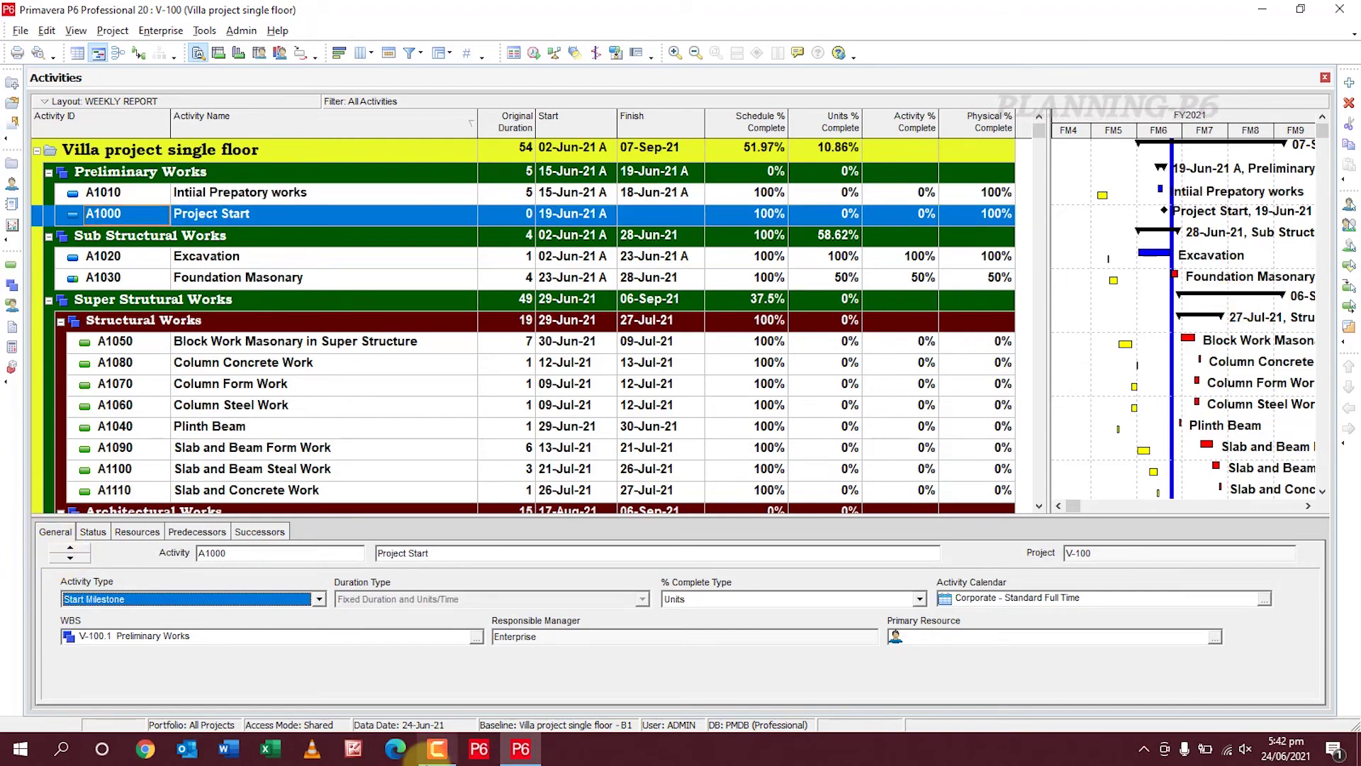
left_click(93, 532)
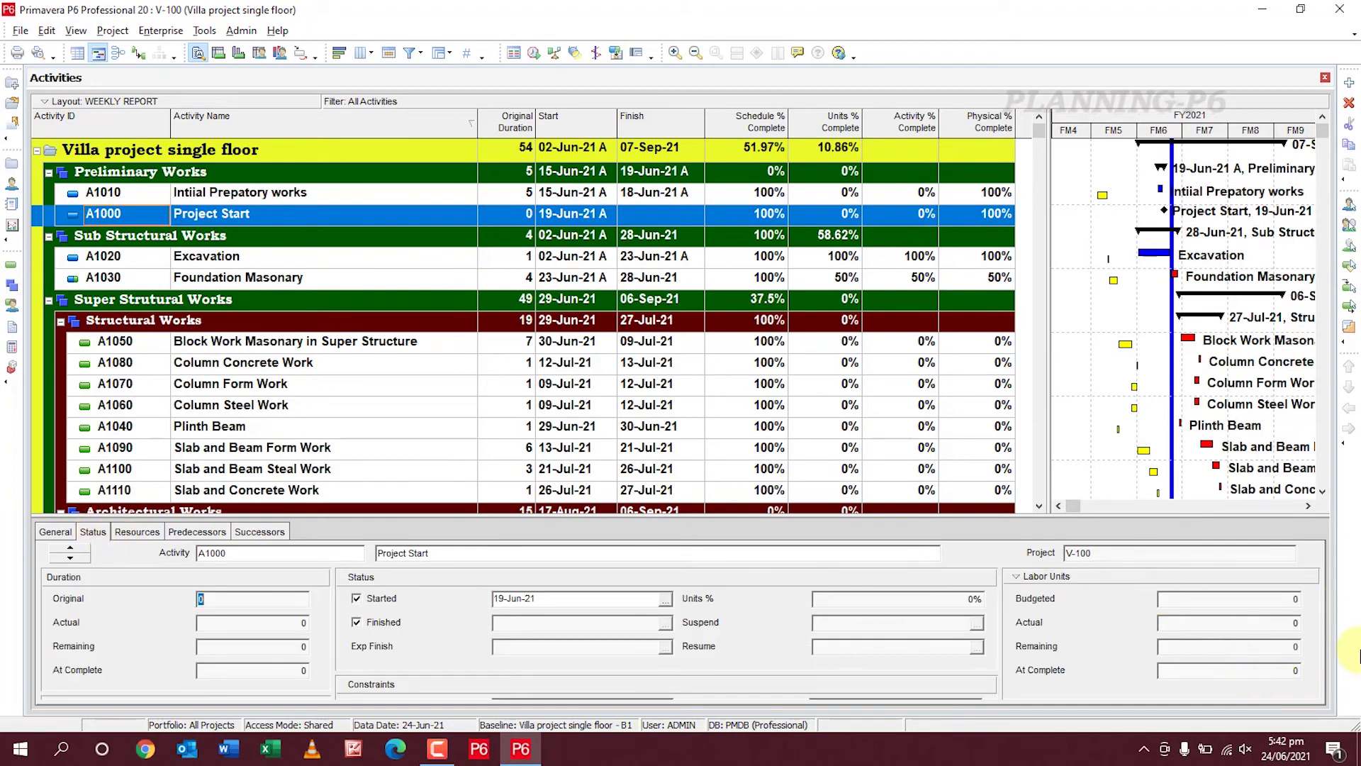
right_click(492, 383)
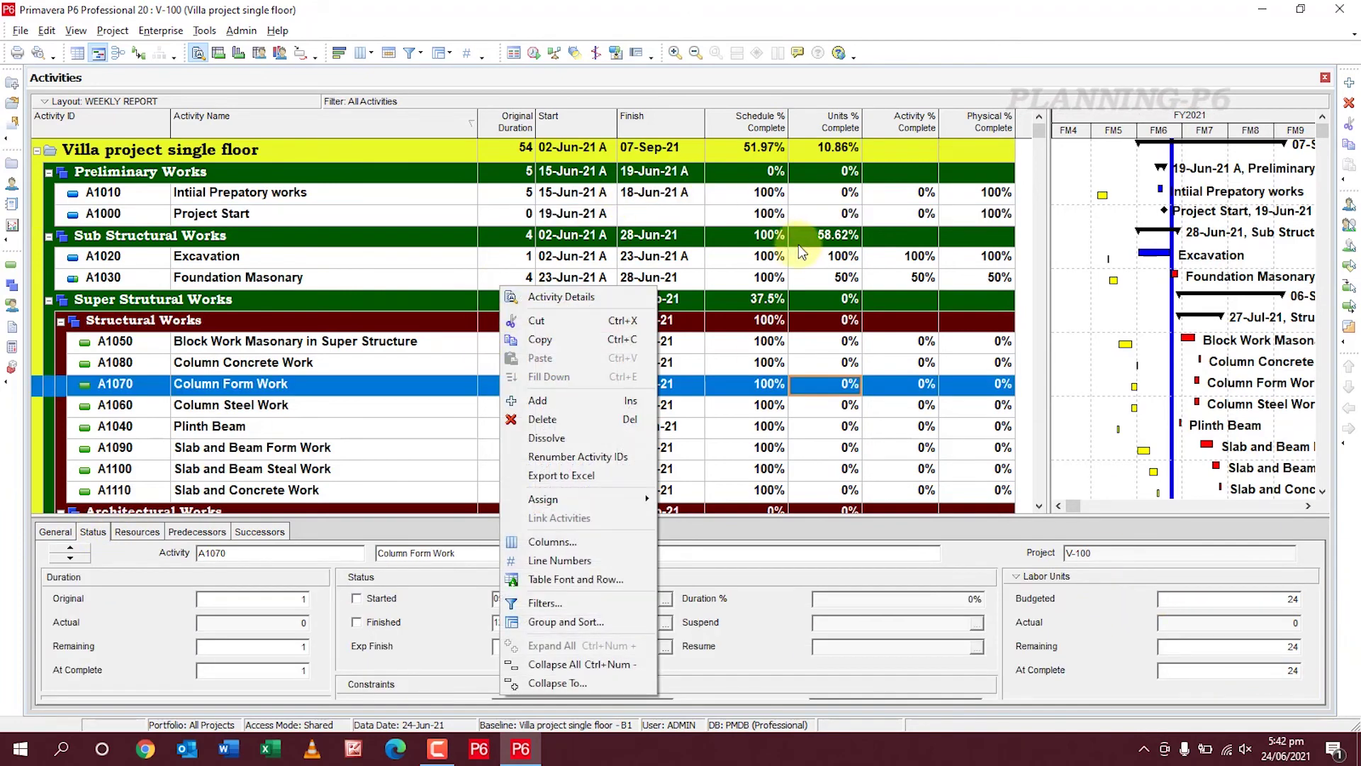
left_click(840, 202)
left_click(838, 215)
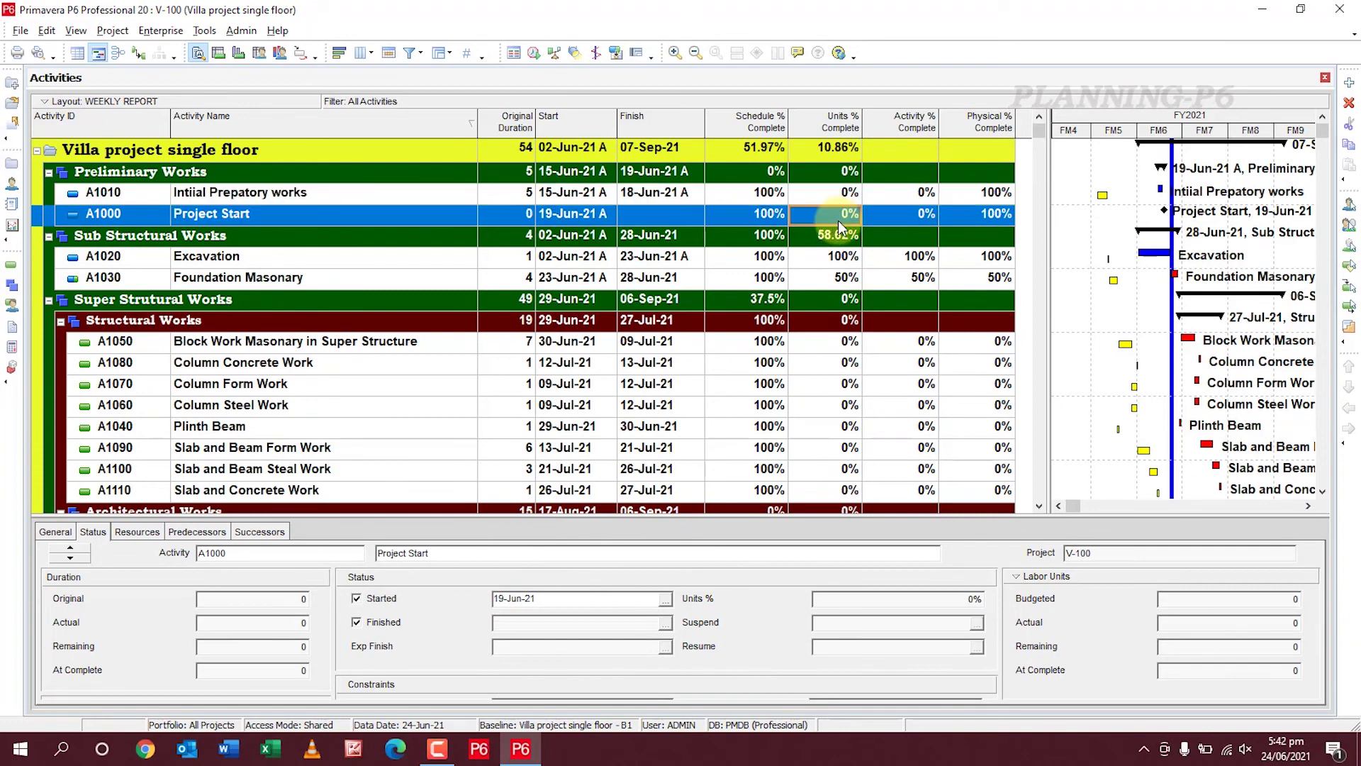
left_click(840, 196)
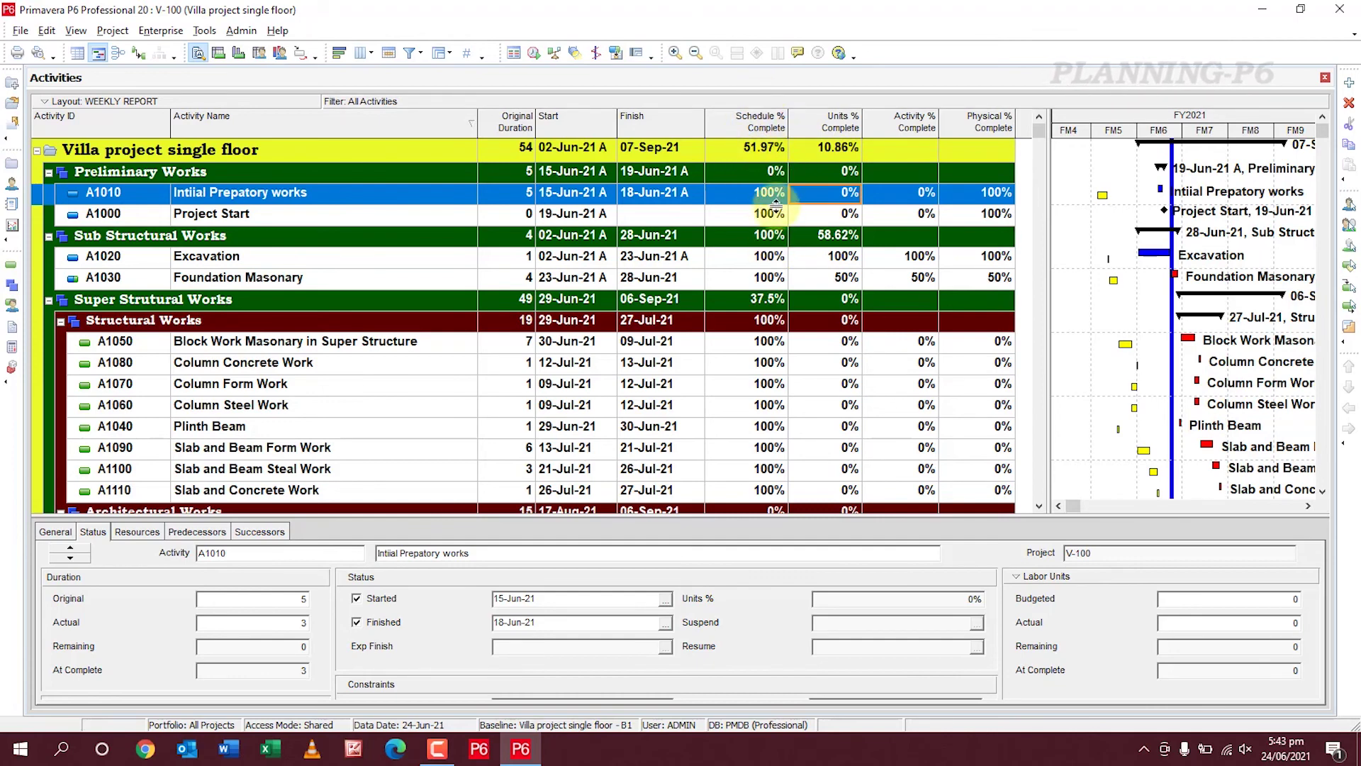
scroll(786, 184, "down", 3)
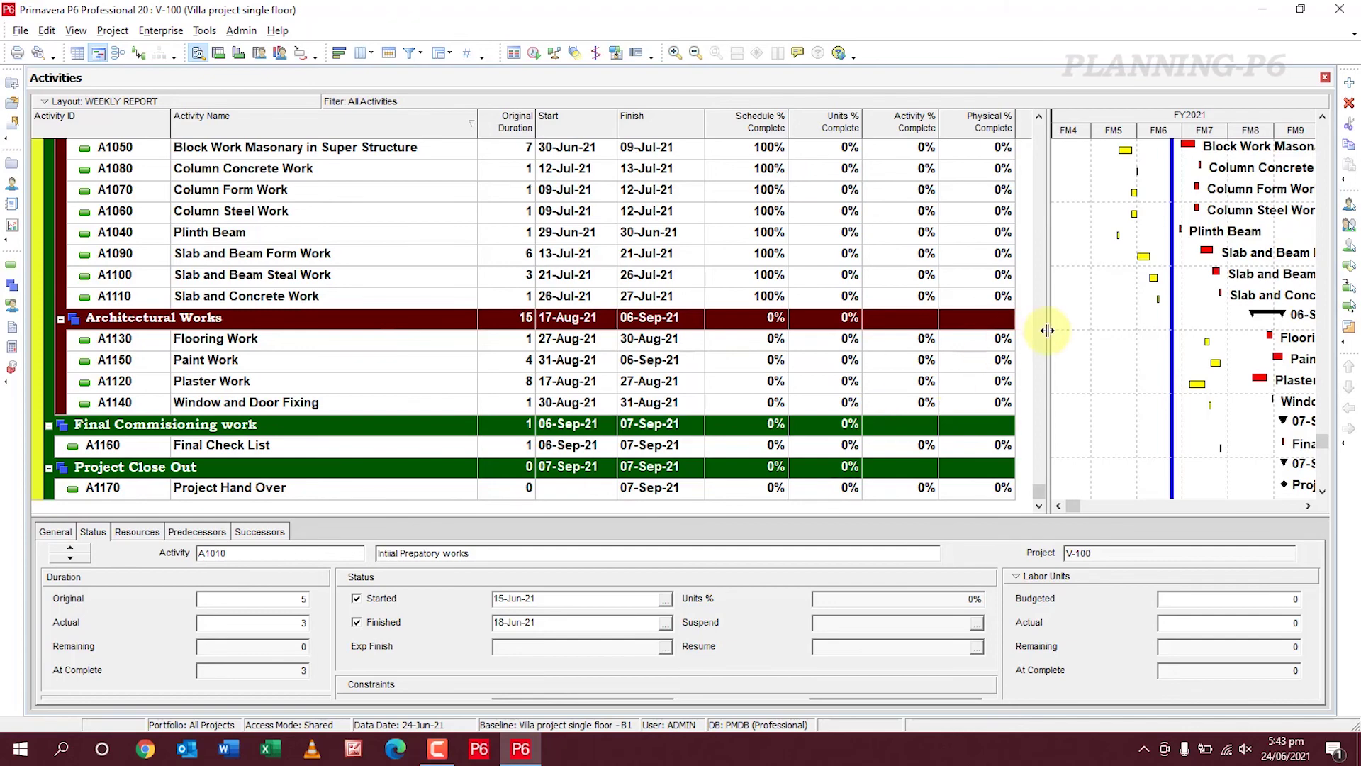
scroll(1140, 330, "up", 3)
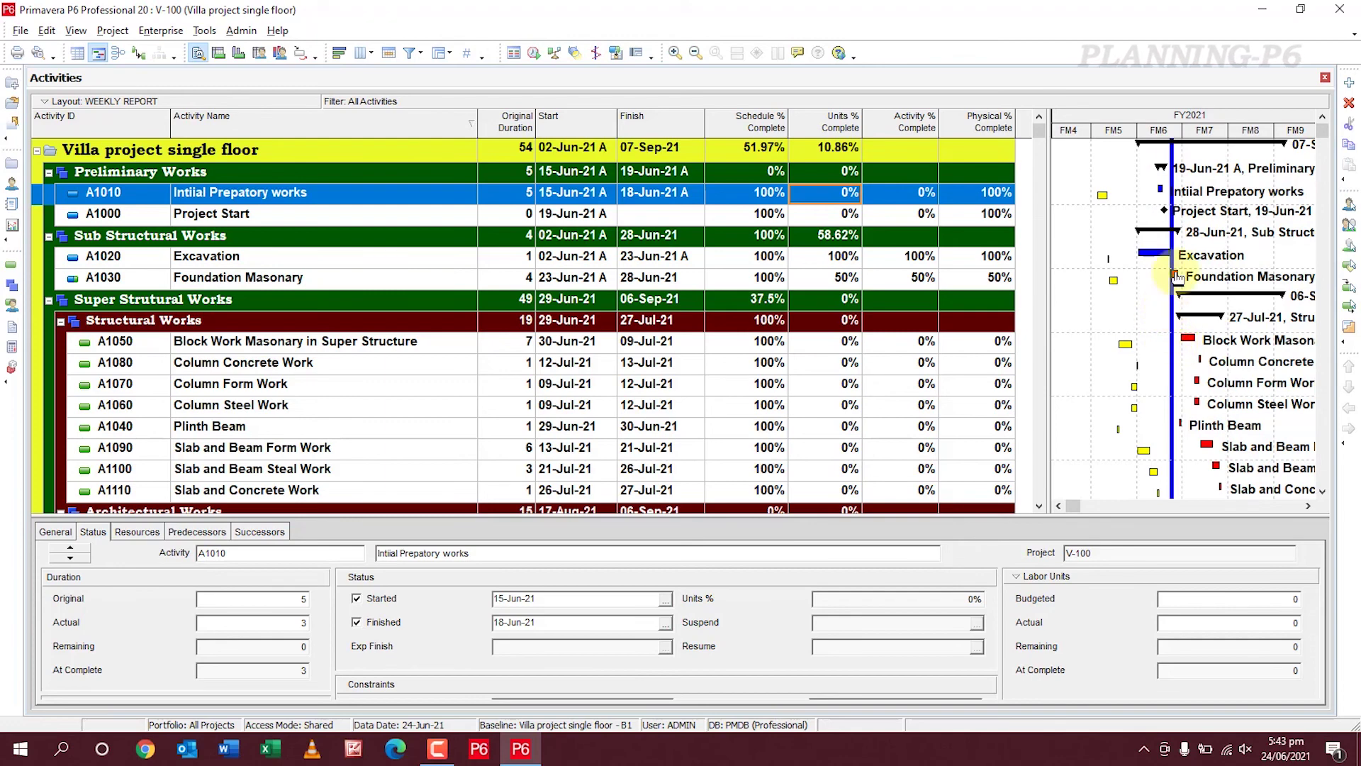
scroll(1182, 234, "down", 1)
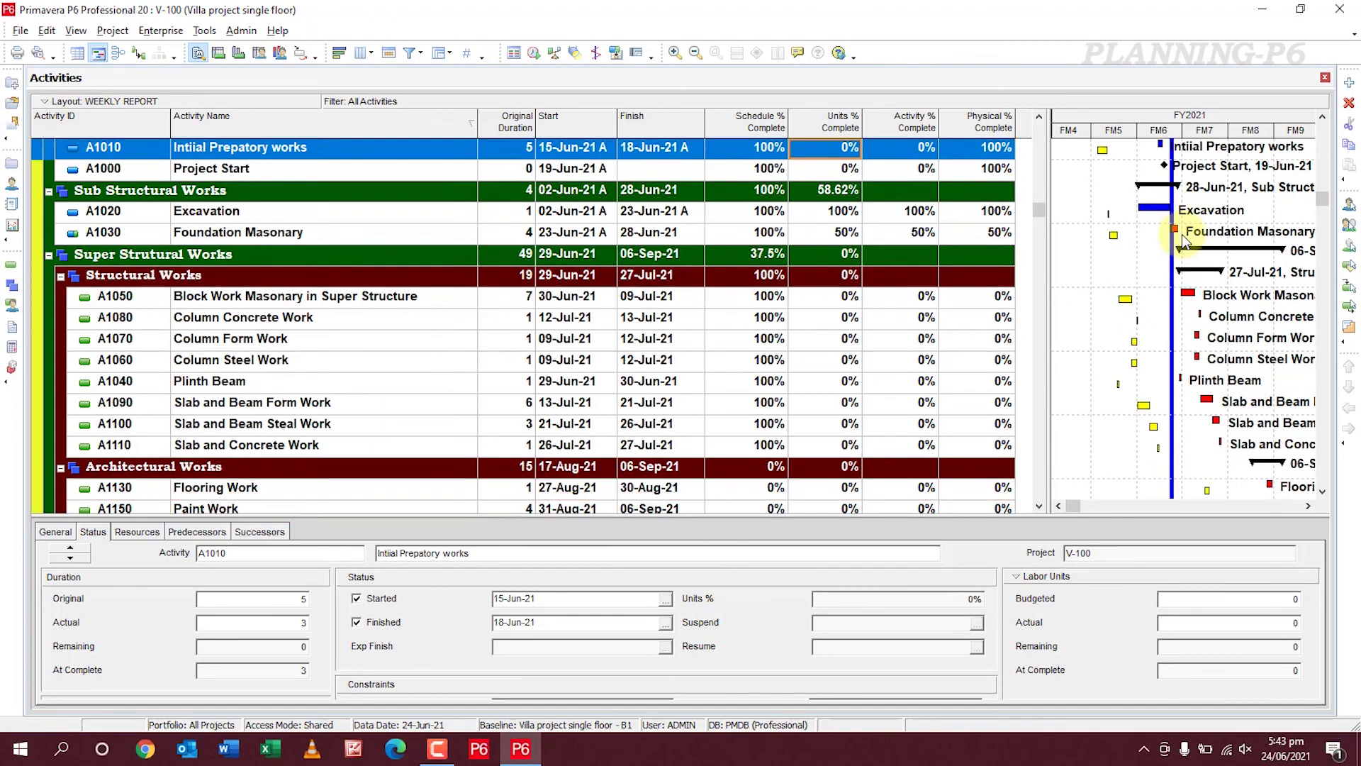
scroll(1181, 233, "up", 1)
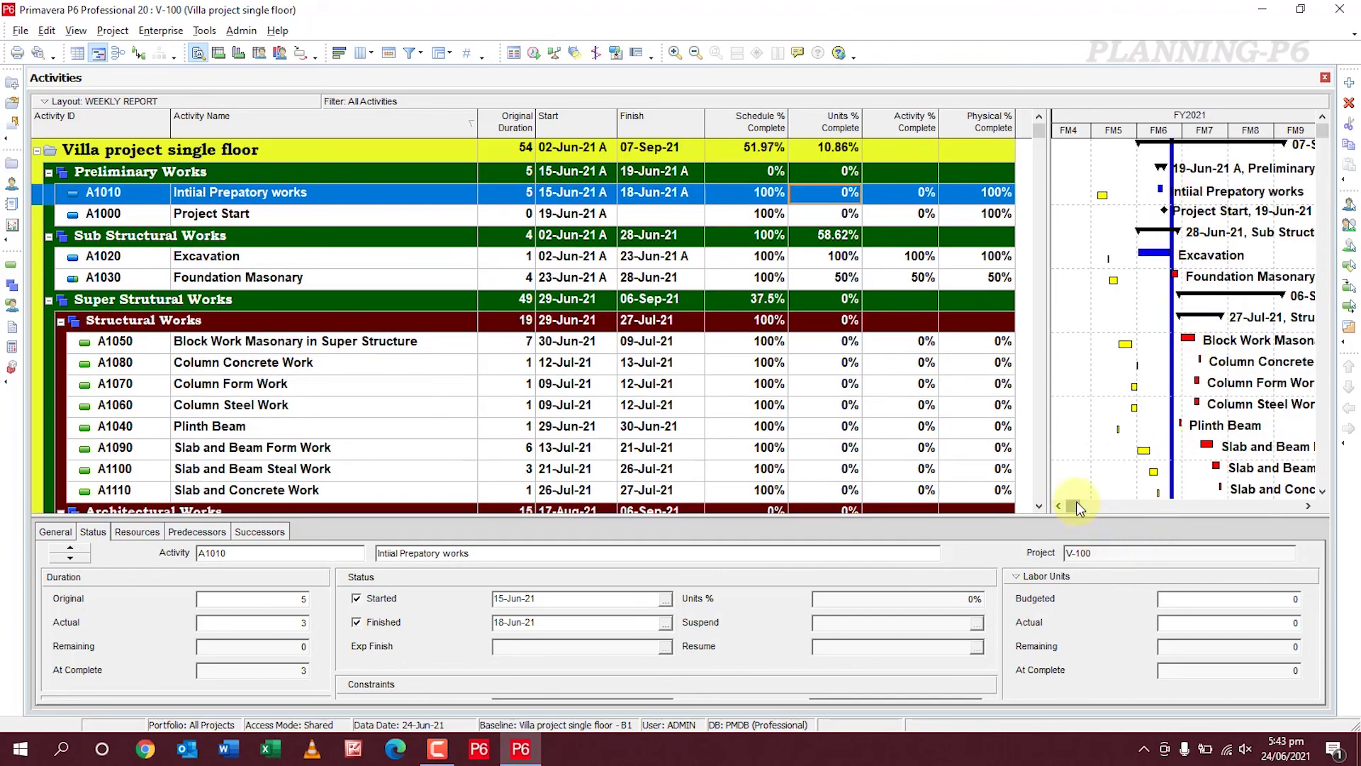
Add a progress line to the Gantt chart and scroll across to view it.
left_click(597, 54)
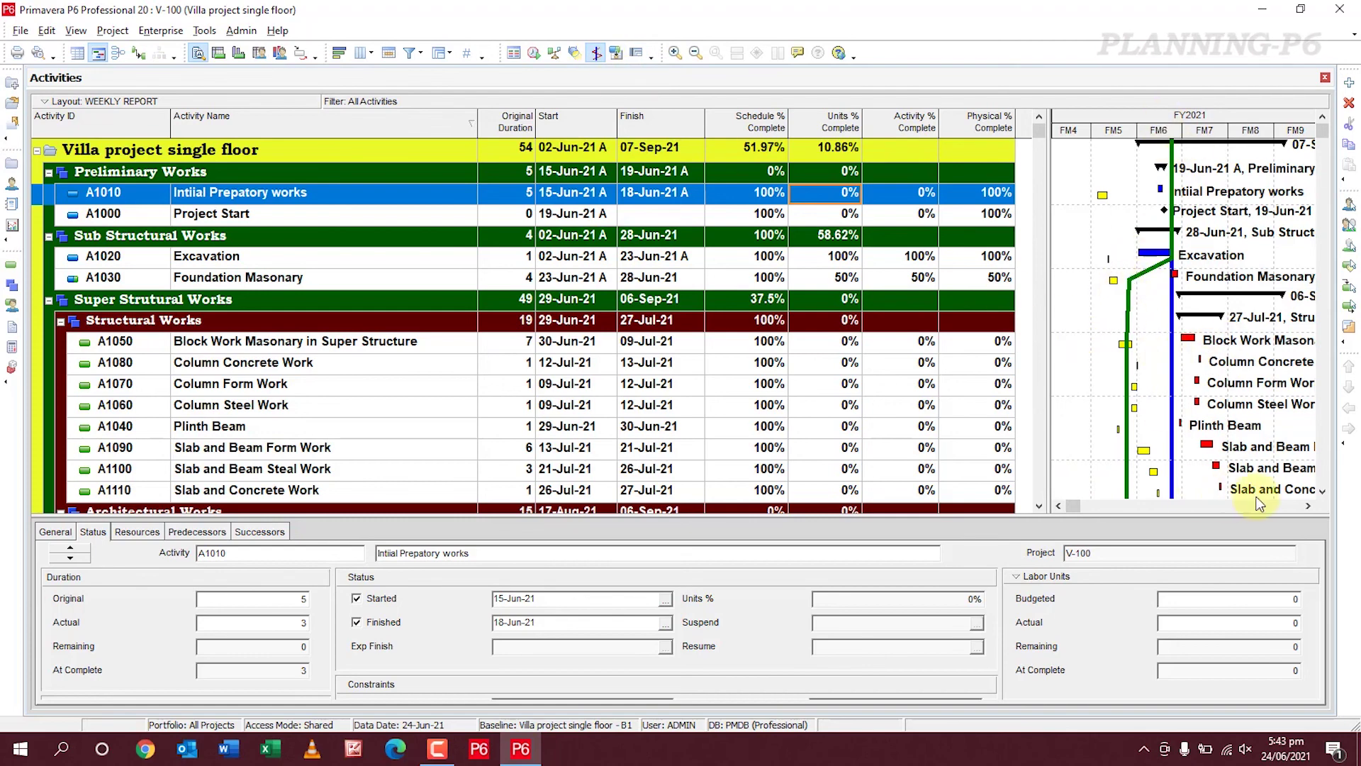
left_click_drag(1074, 506, 436, 253)
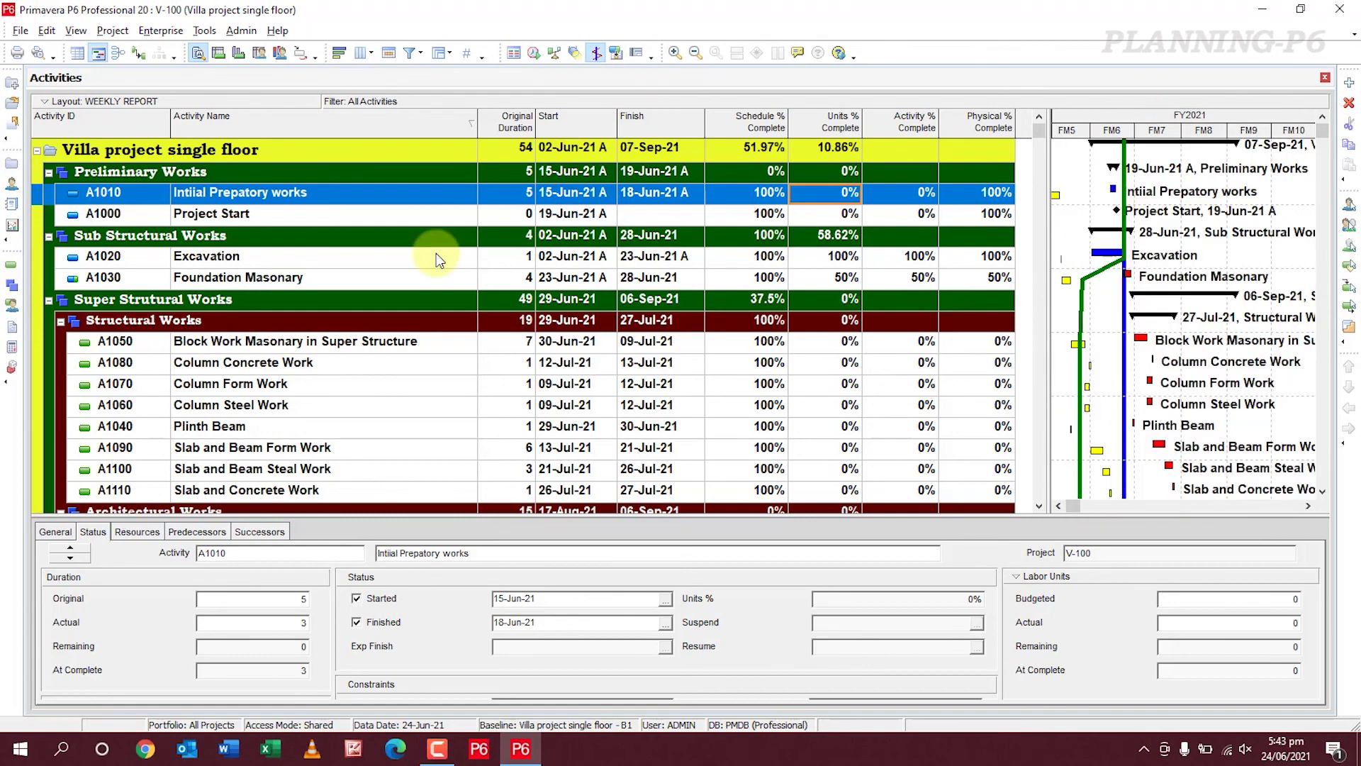